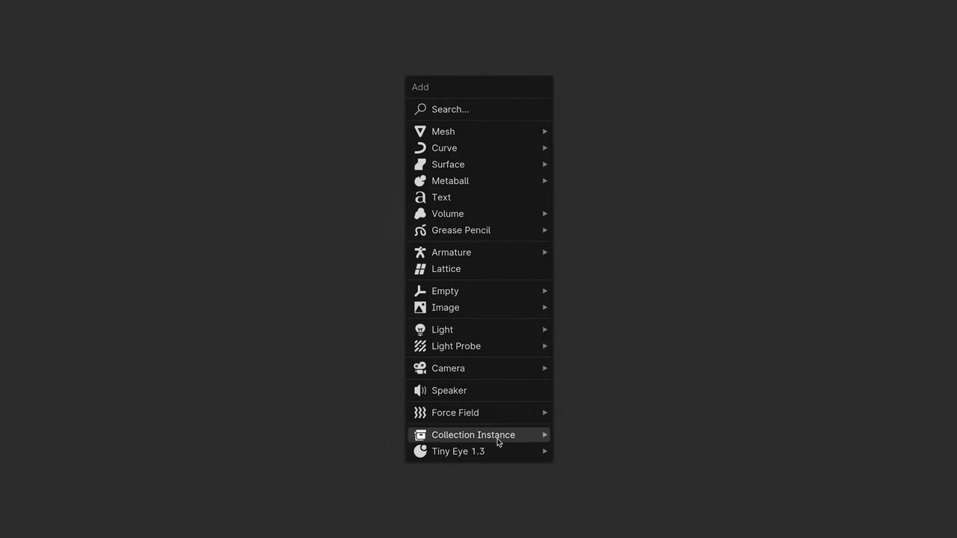
# - Move the dark stop of the upper Outer Ring colour ramp in the iris node group to position 0.898
pyautogui.moveTo(500, 452)
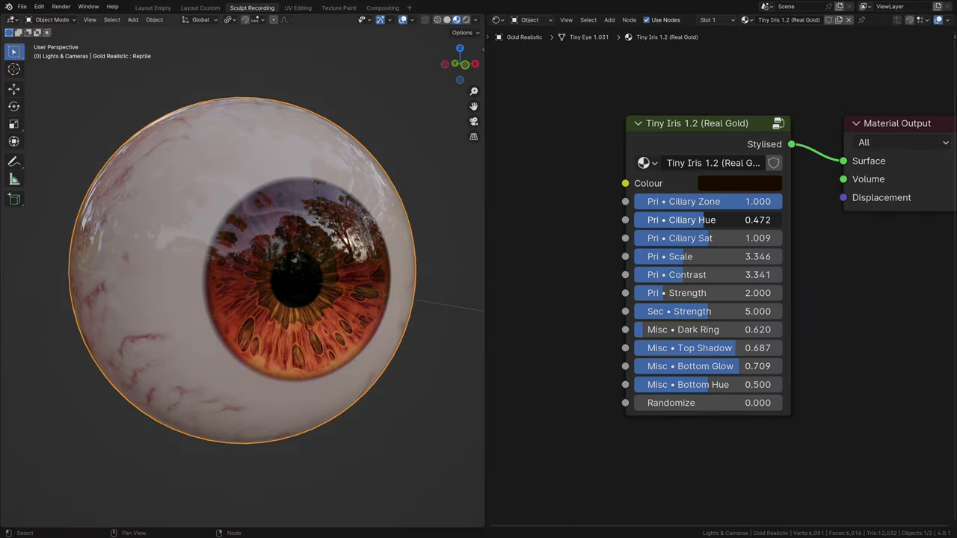
pyautogui.moveTo(740, 220); pyautogui.dragTo(747, 220)
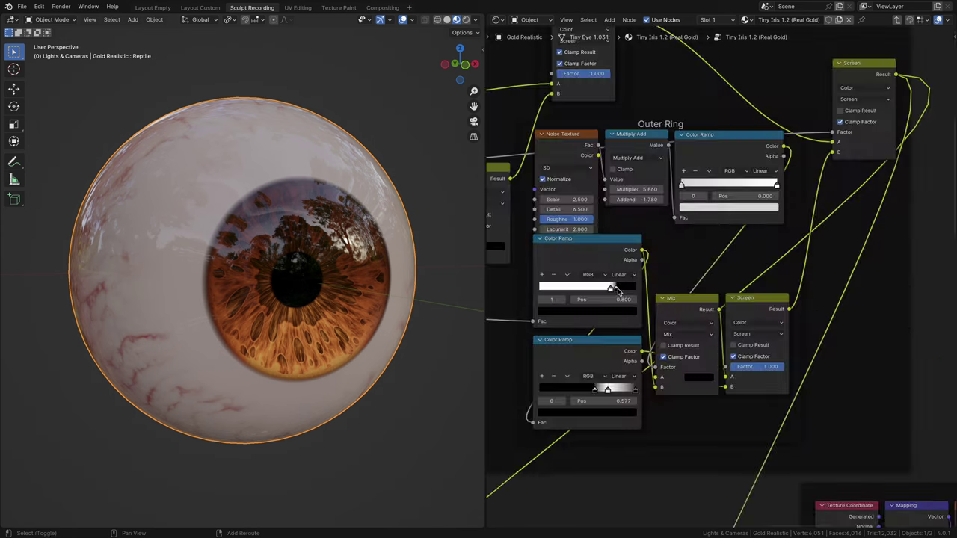
pyautogui.moveTo(635, 289); pyautogui.dragTo(631, 291)
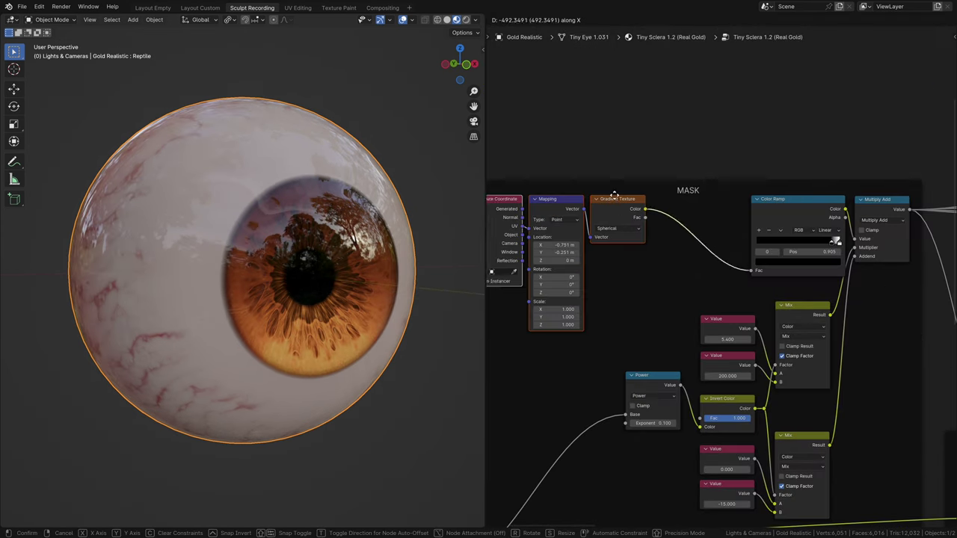
pyautogui.moveTo(619, 127); pyautogui.dragTo(623, 160)
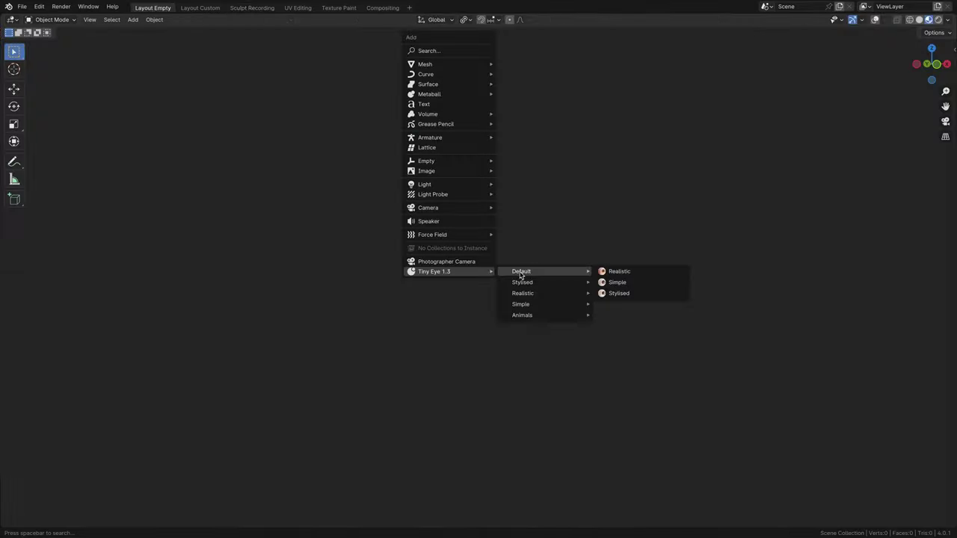
# - Add default eyes from the Tiny Eye 1.3 collection side by side in the empty scene
pyautogui.click(634, 270)
pyautogui.click(540, 272)
pyautogui.hotkey('shift', 'a')
pyautogui.click(634, 281)
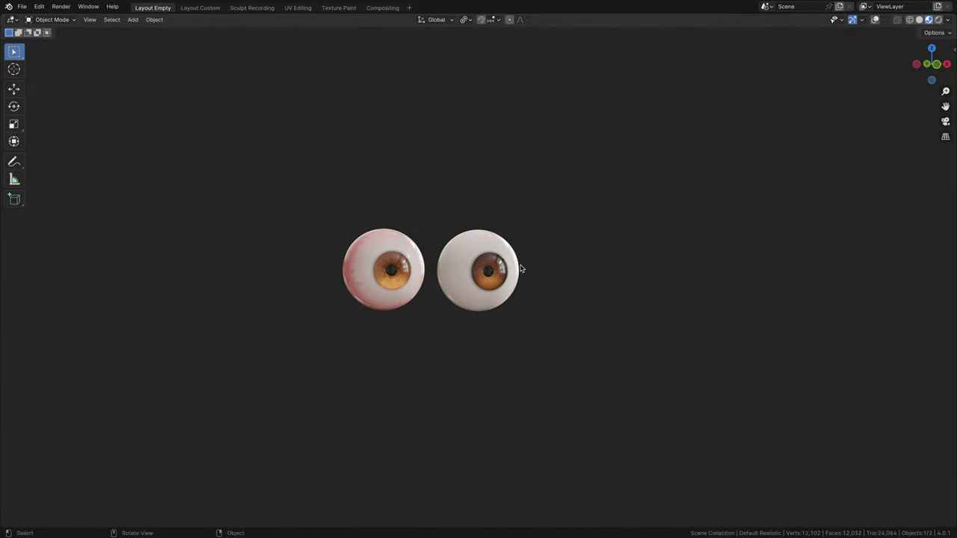
pyautogui.click(430, 266)
pyautogui.hotkey('shift', 'a')
pyautogui.moveTo(529, 281)
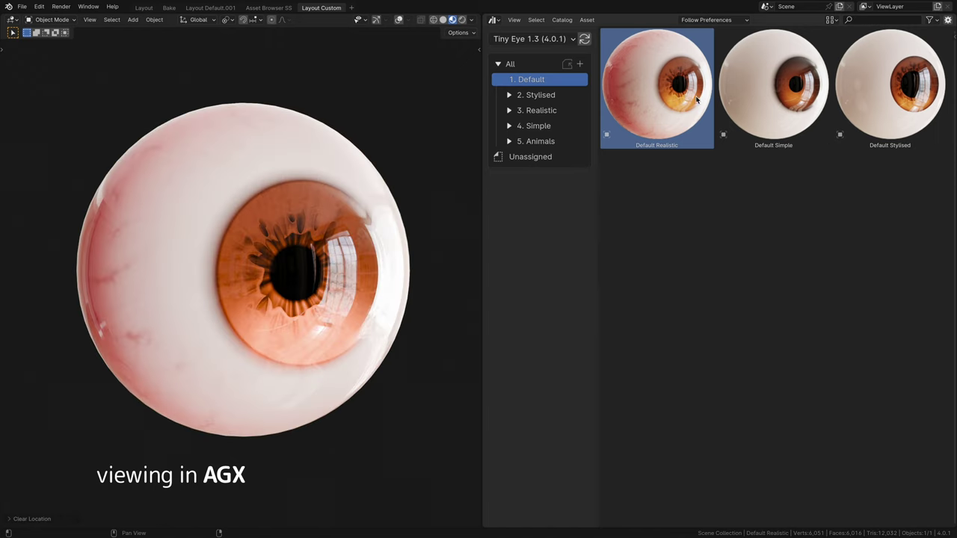
# - Preview eyes from the Tiny Eye 1.3 Default, Realistic, Simple and Animals catalogs, including Default Simple, Default Stylised and Red Dragon
pyautogui.click(775, 89)
pyautogui.click(889, 89)
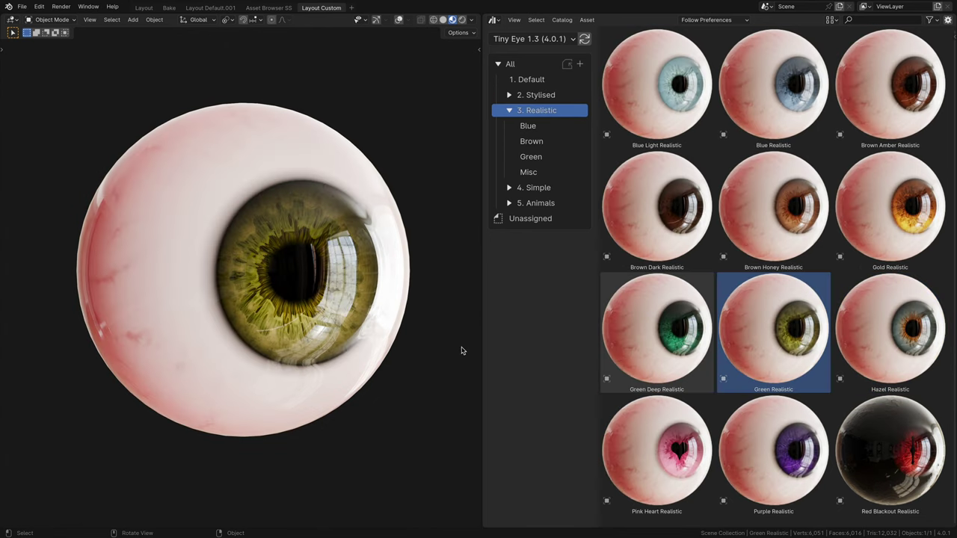
pyautogui.click(928, 382)
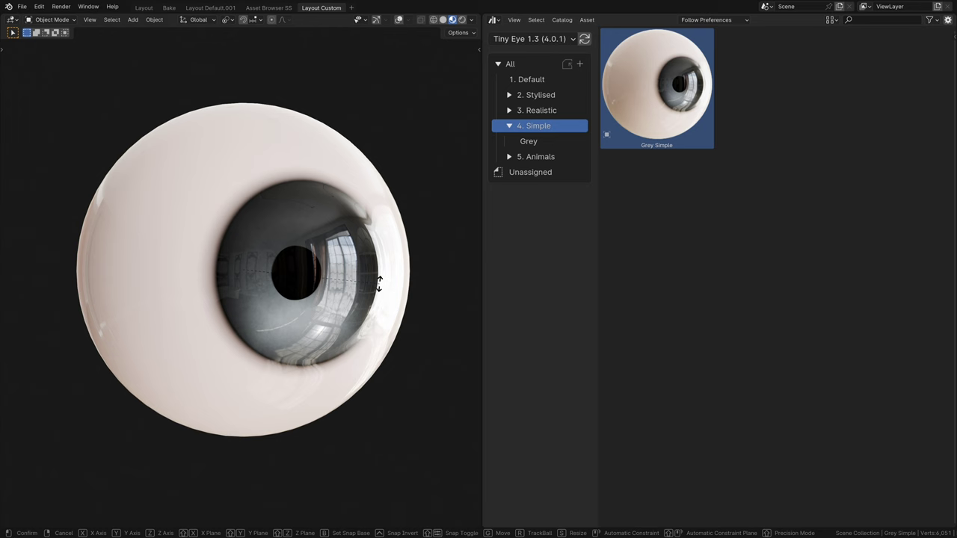
pyautogui.press('r')
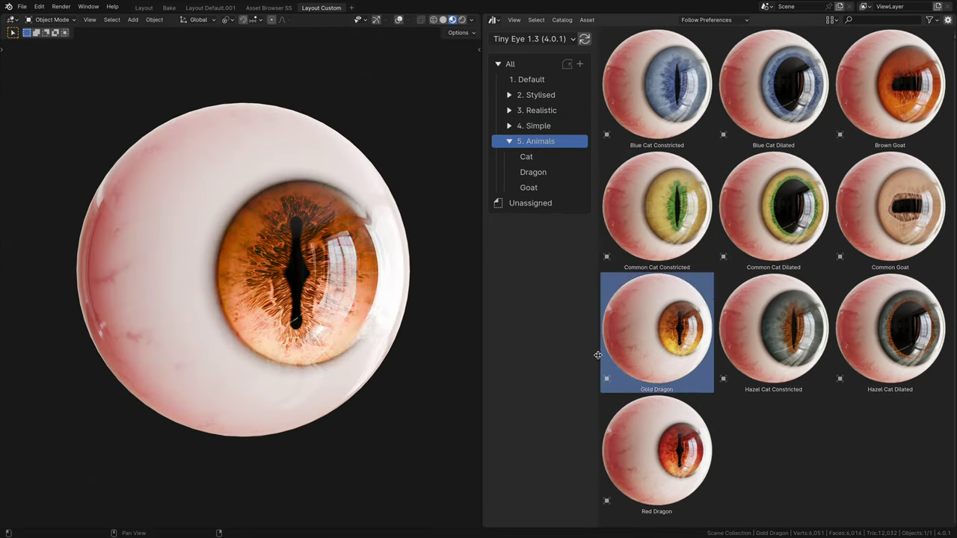
pyautogui.click(689, 428)
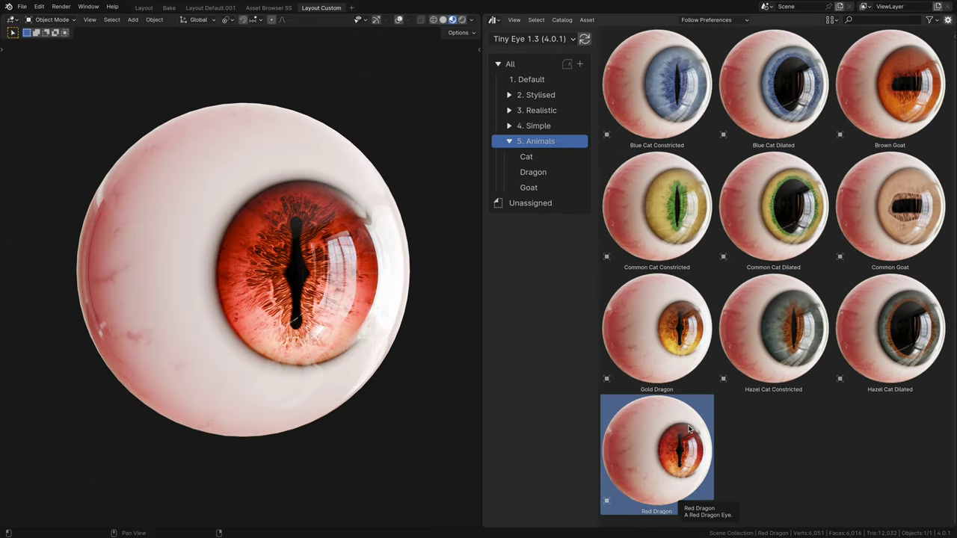
pyautogui.click(920, 244)
pyautogui.click(928, 128)
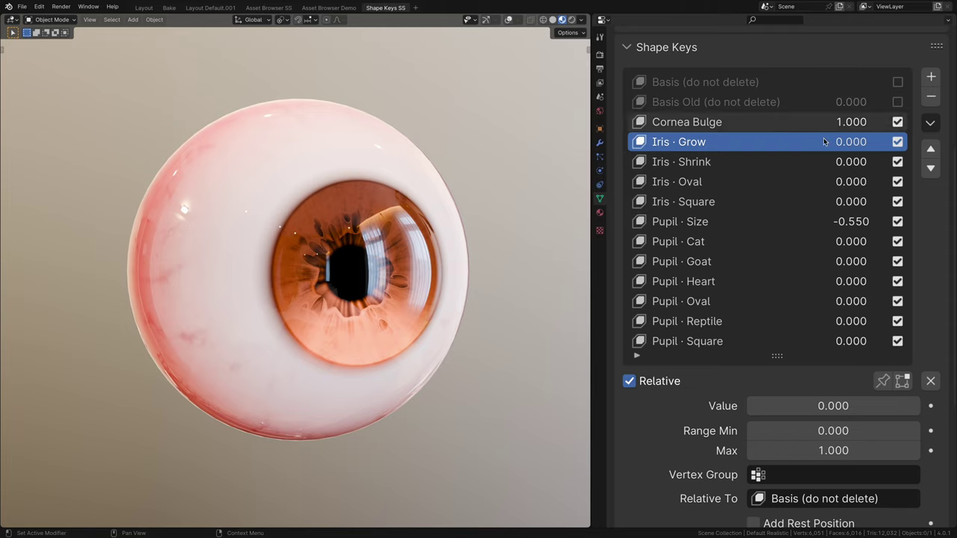
# - Try different Cornea Bulge shape key values on the realistic eye while viewing it from the side
pyautogui.moveTo(851, 141); pyautogui.dragTo(882, 141)
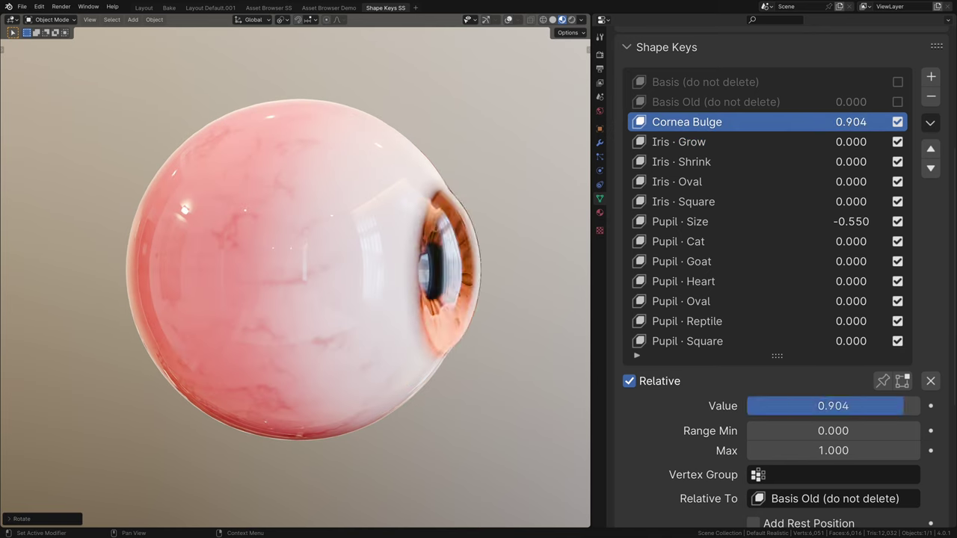
pyautogui.moveTo(851, 122); pyautogui.dragTo(791, 126)
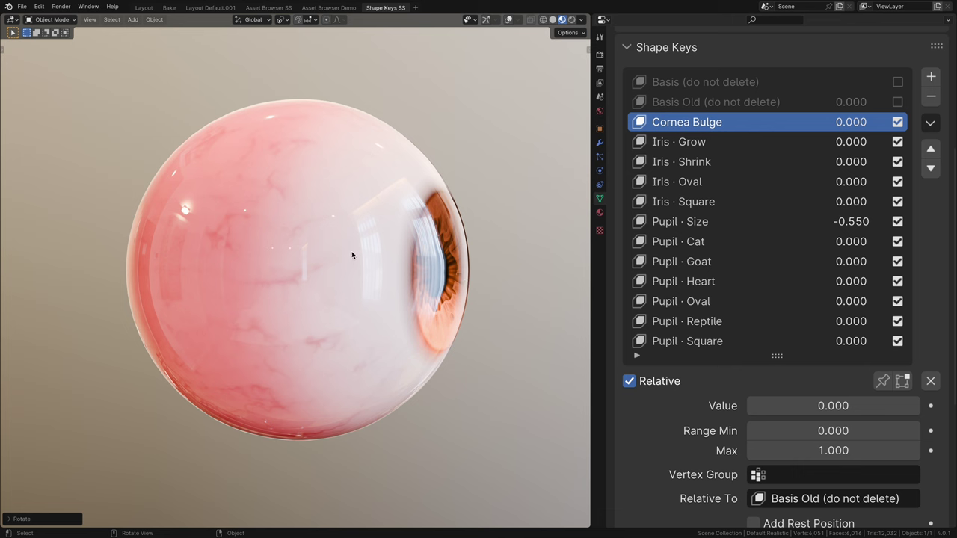
pyautogui.press('r')
pyautogui.press('r')
pyautogui.moveTo(846, 123); pyautogui.dragTo(882, 123)
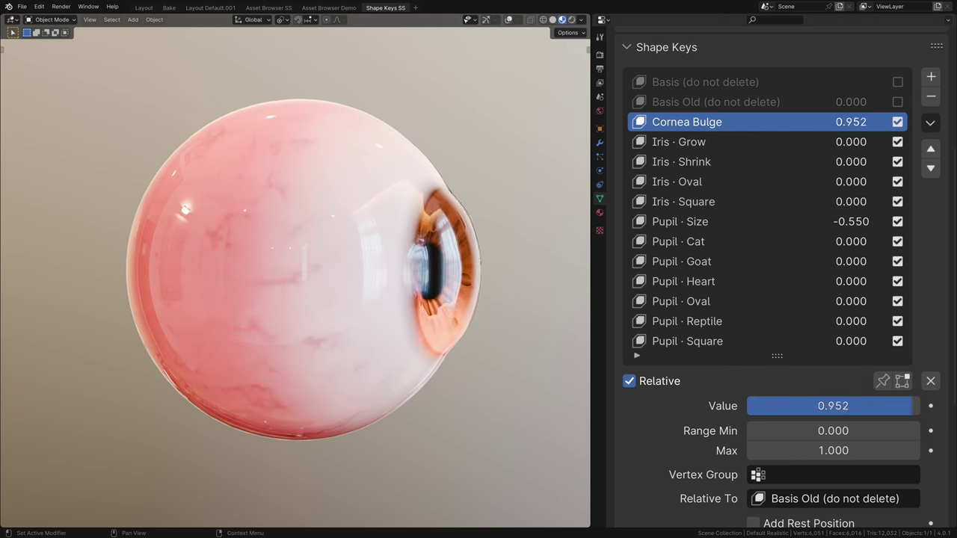
pyautogui.moveTo(883, 406); pyautogui.dragTo(916, 406)
pyautogui.press('r')
pyautogui.press('r')
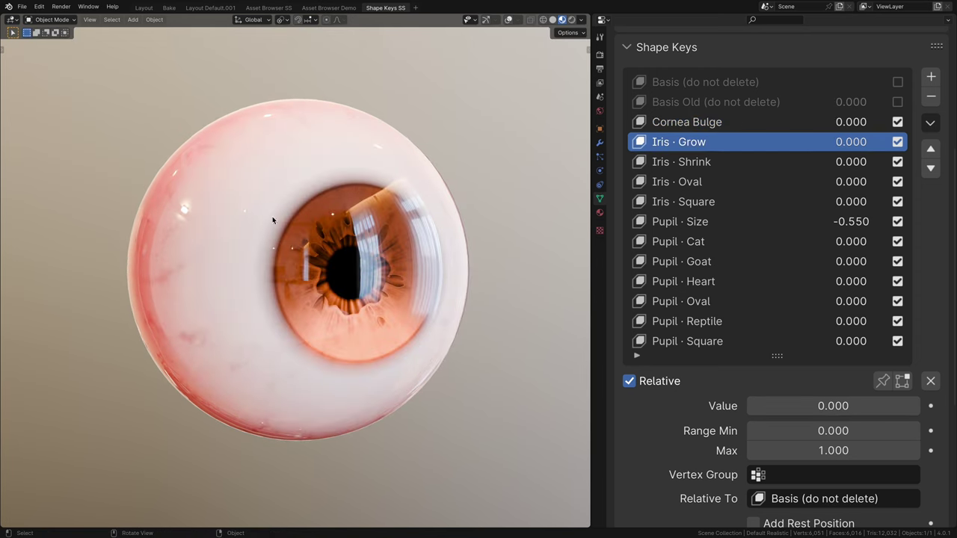
# - Try a range of values on the eye's shape keys, starting with Iris · Grow
pyautogui.moveTo(748, 406); pyautogui.dragTo(863, 406)
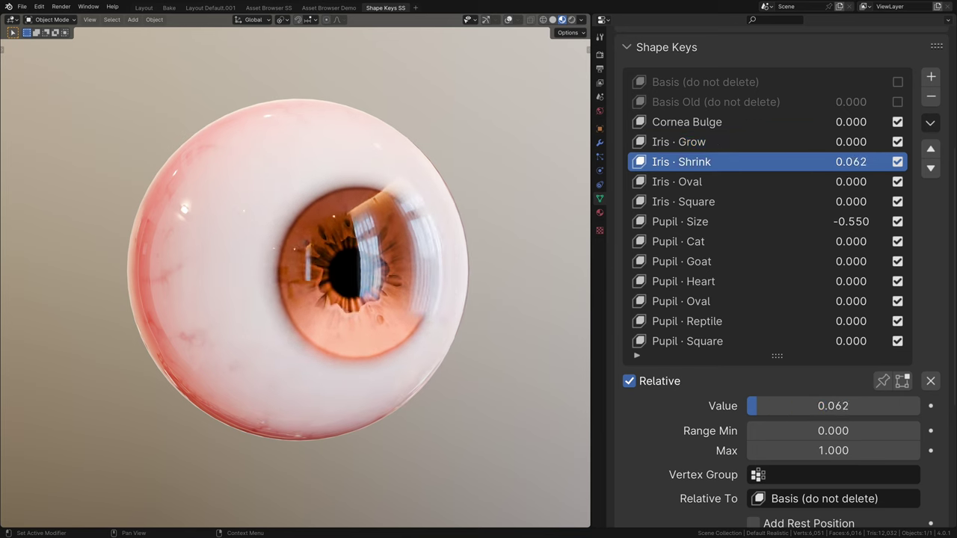
pyautogui.moveTo(758, 406); pyautogui.dragTo(920, 406)
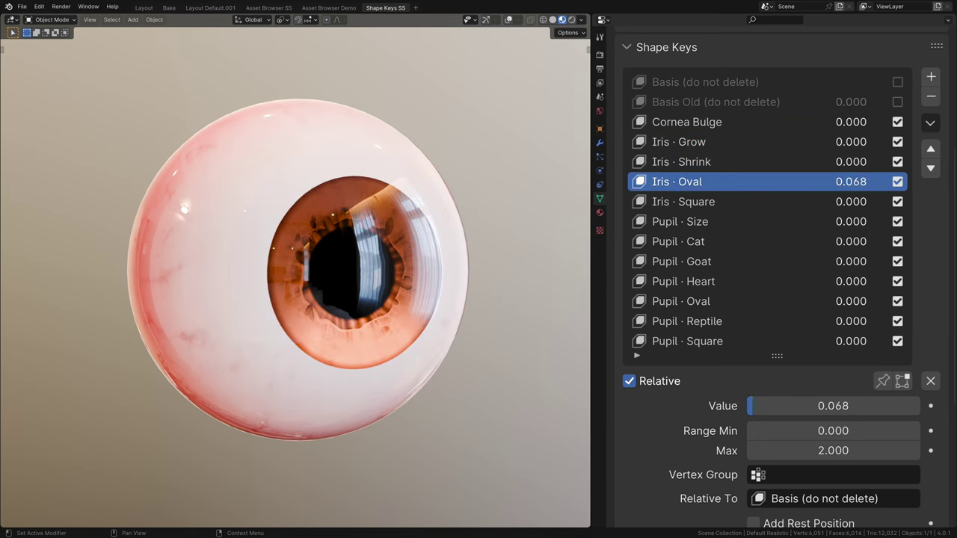
pyautogui.moveTo(754, 407); pyautogui.dragTo(901, 406)
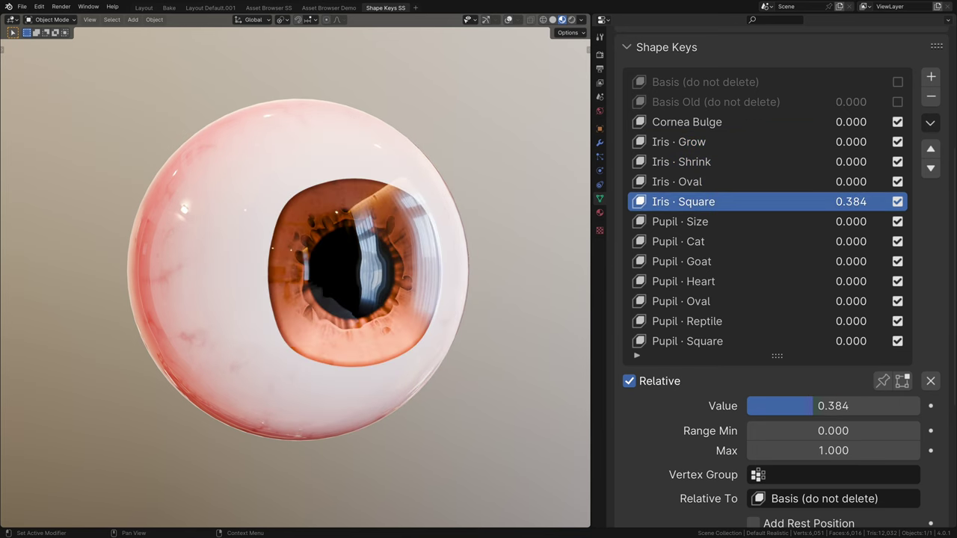
pyautogui.moveTo(813, 406); pyautogui.dragTo(854, 406)
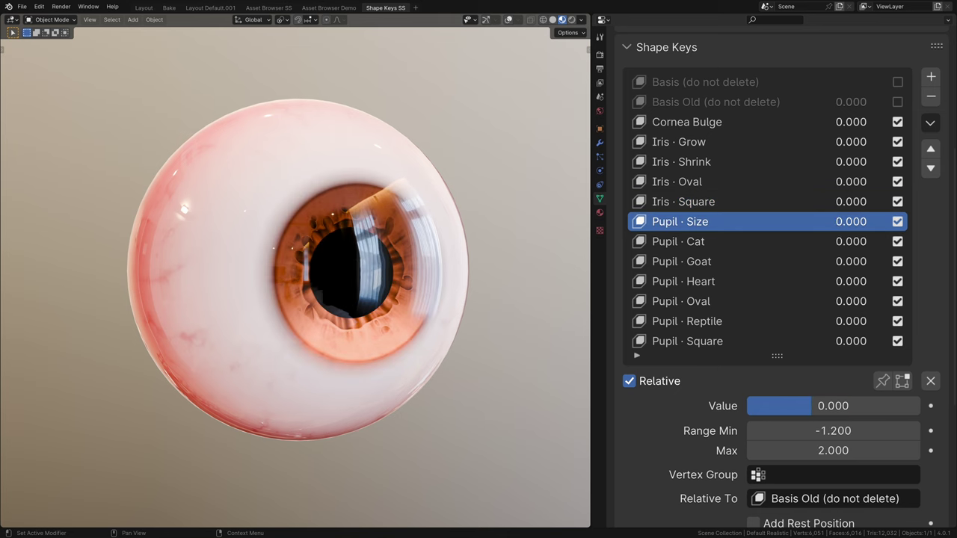
pyautogui.moveTo(812, 406); pyautogui.dragTo(772, 406)
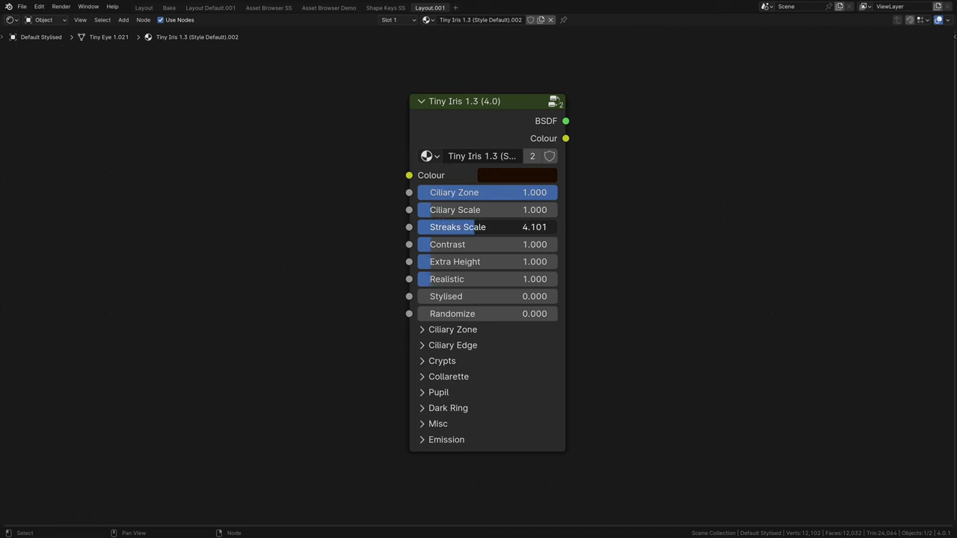
# - Explore the Ciliary Zone and Crypts settings of the Tiny Iris node and switch the 3.0 version's Iris emission to 0
pyautogui.click(455, 330)
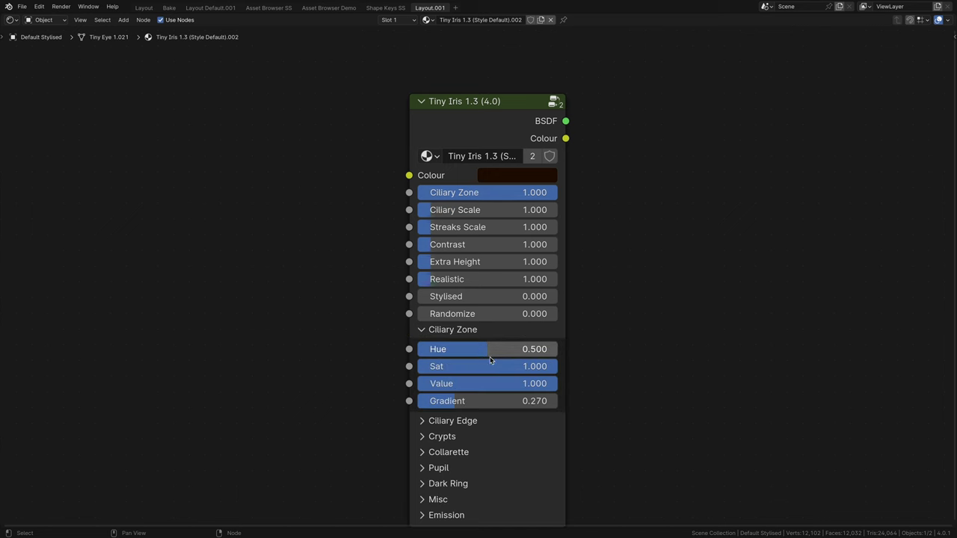
pyautogui.click(506, 333)
pyautogui.click(456, 363)
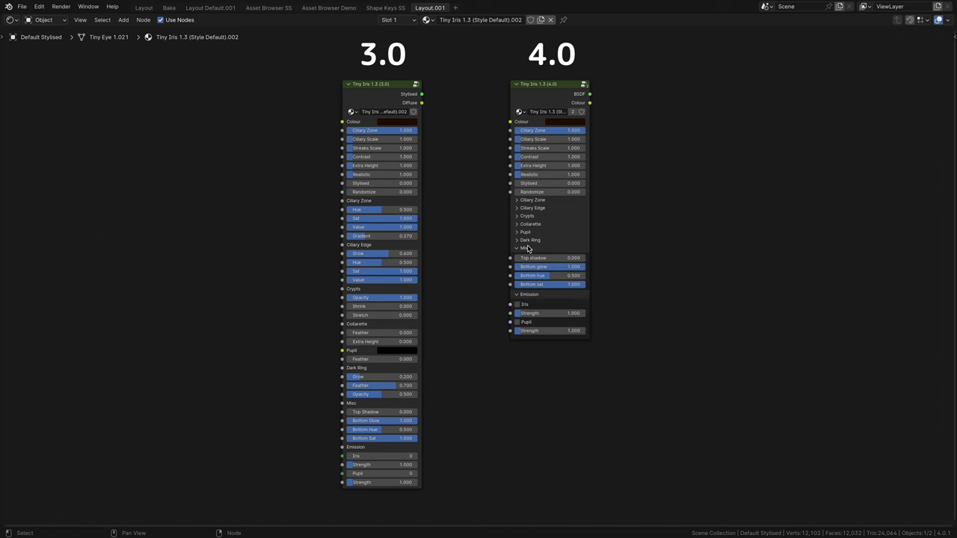
pyautogui.moveTo(528, 248); pyautogui.dragTo(529, 201)
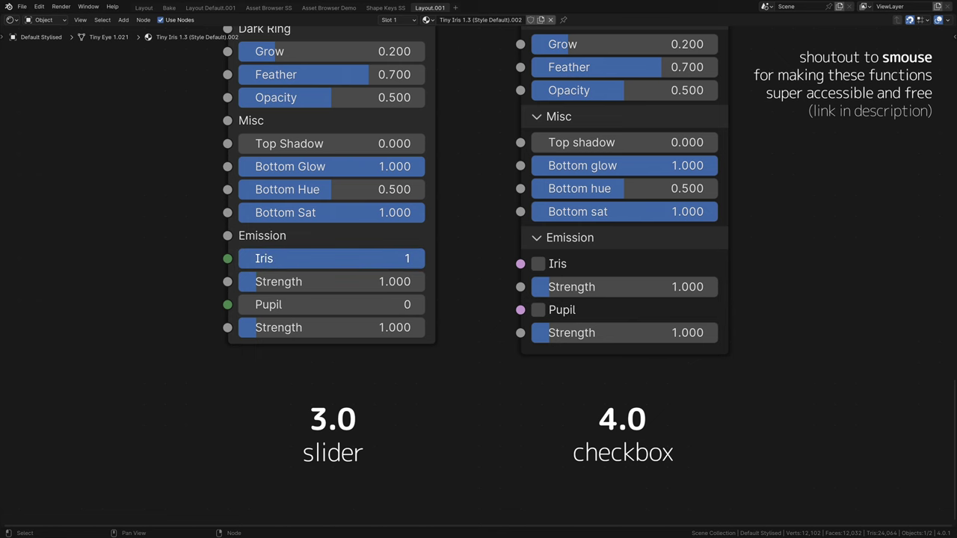
pyautogui.moveTo(358, 258); pyautogui.dragTo(290, 260)
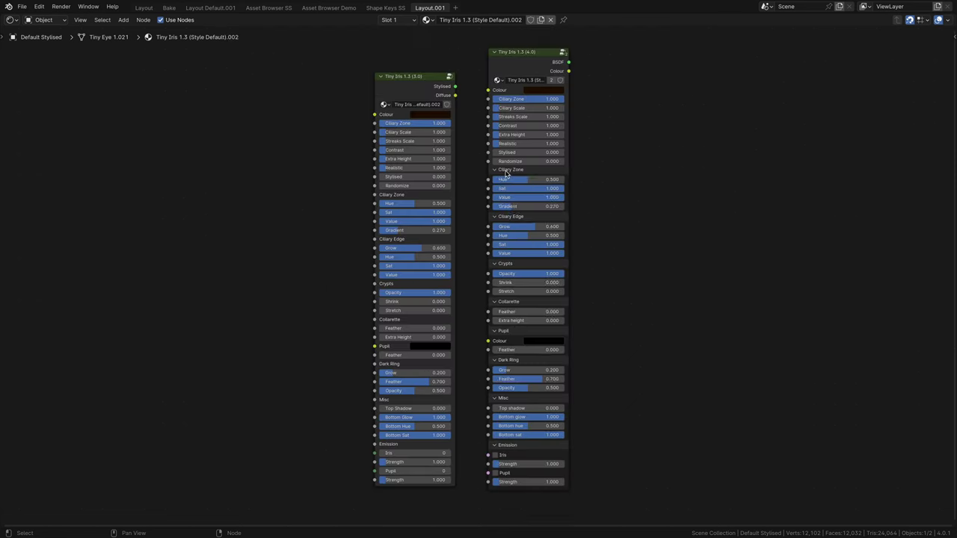
# - Show the Default Stylised eye close up beside a Shader Editor holding its Tiny Iris 1.3 material
pyautogui.moveTo(495, 170); pyautogui.dragTo(504, 231)
pyautogui.press('x')
pyautogui.click(520, 75)
pyautogui.press('KP_Decimal')
pyautogui.keyDown('ctrl'); pyautogui.moveTo(617, 337); pyautogui.dragTo(642, 257, button='middle'); pyautogui.keyUp('ctrl')
pyautogui.click(823, 266)
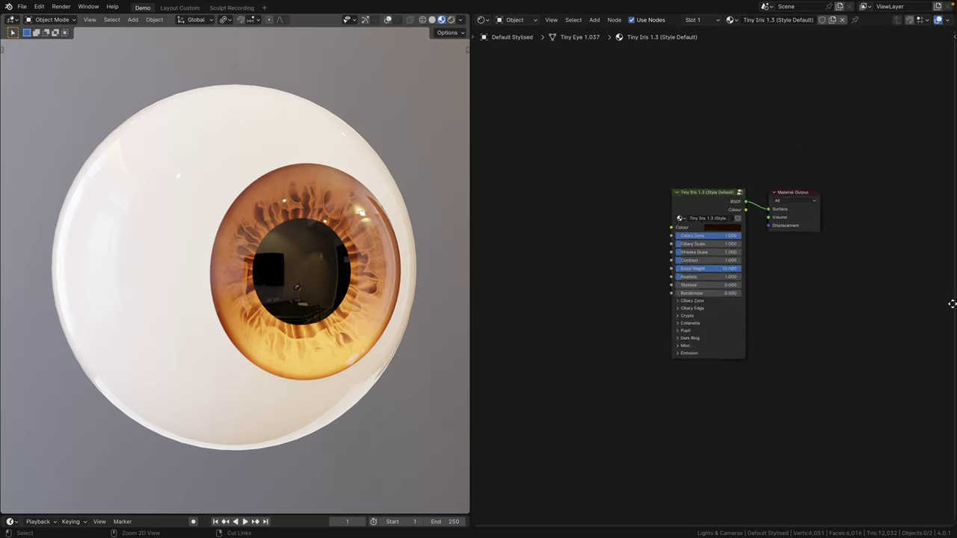
pyautogui.scroll(4, 478, 231)
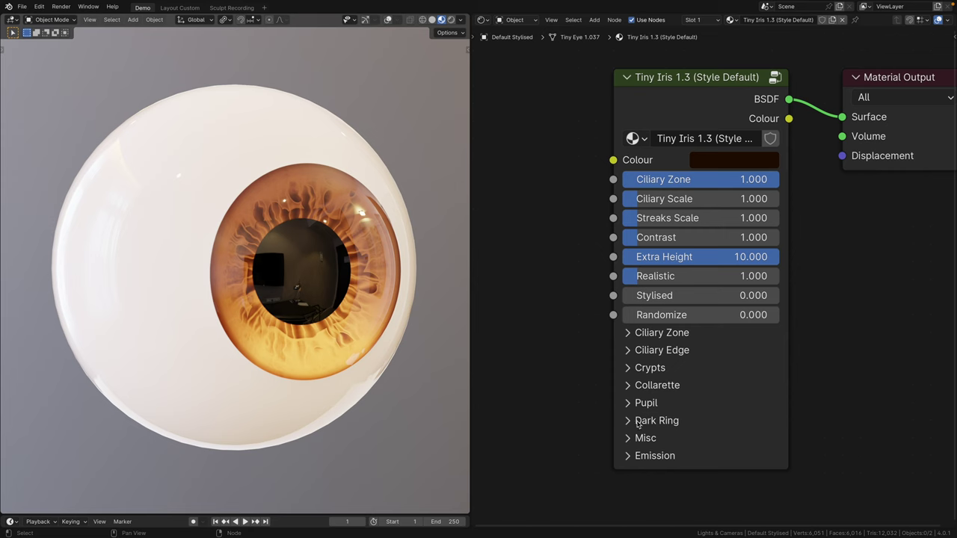
pyautogui.moveTo(954, 17); pyautogui.dragTo(703, 22)
pyautogui.click(715, 21)
pyautogui.click(676, 61)
pyautogui.click(710, 230)
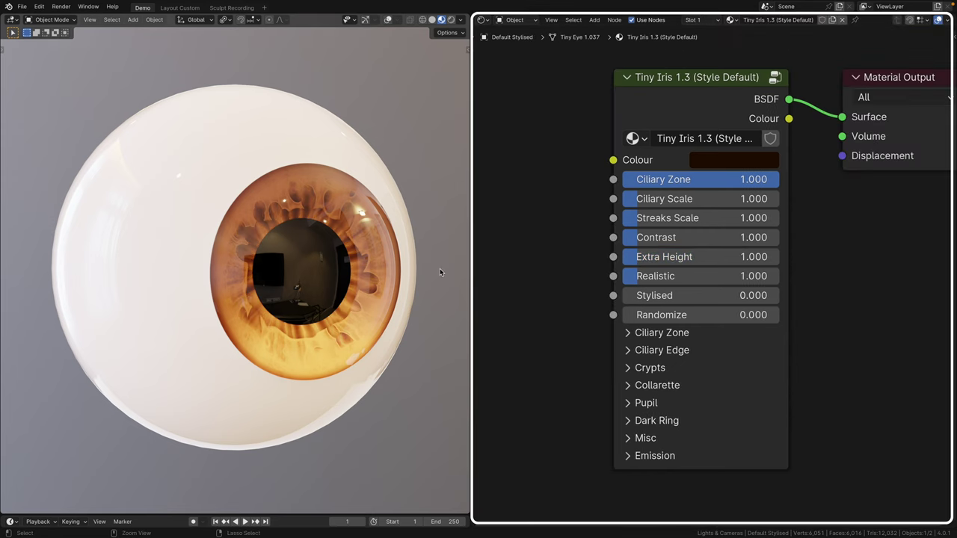
pyautogui.scroll(5, 441, 263)
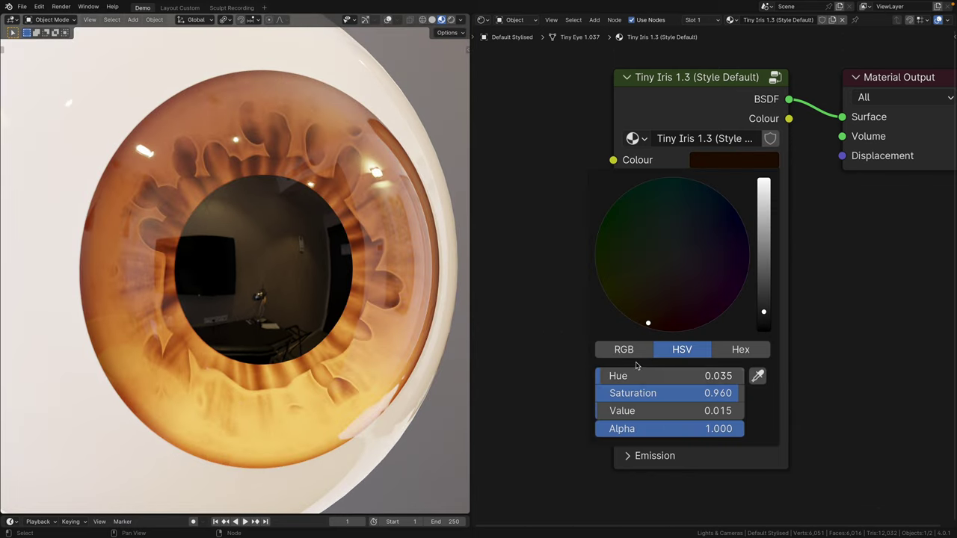
# - Try other iris colours by shifting the hue to 0.232 and lowering the colour's value to 0.013
pyautogui.moveTo(637, 370)
pyautogui.mouseDown()
pyautogui.moveTo(725, 376)
pyautogui.moveTo(620, 375)
pyautogui.mouseUp()
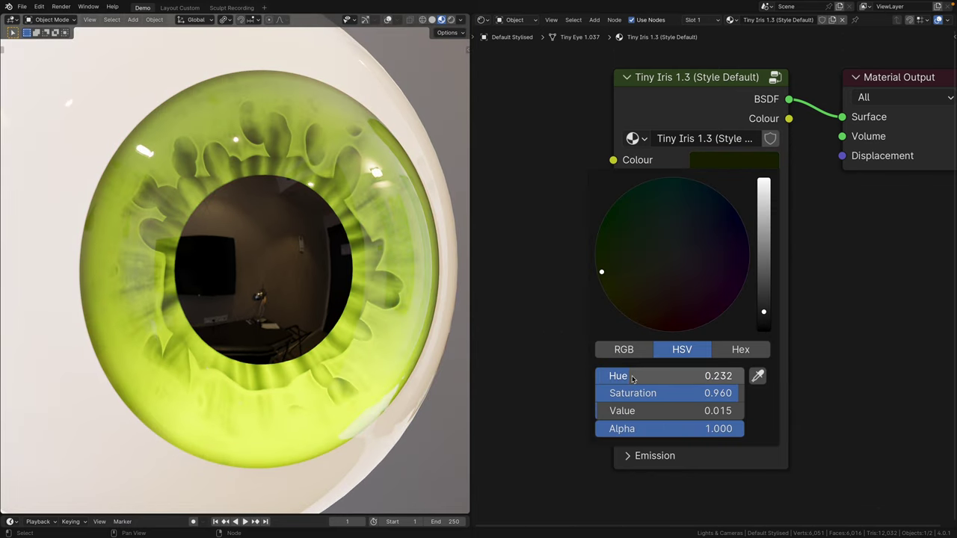
pyautogui.moveTo(767, 317); pyautogui.dragTo(767, 324)
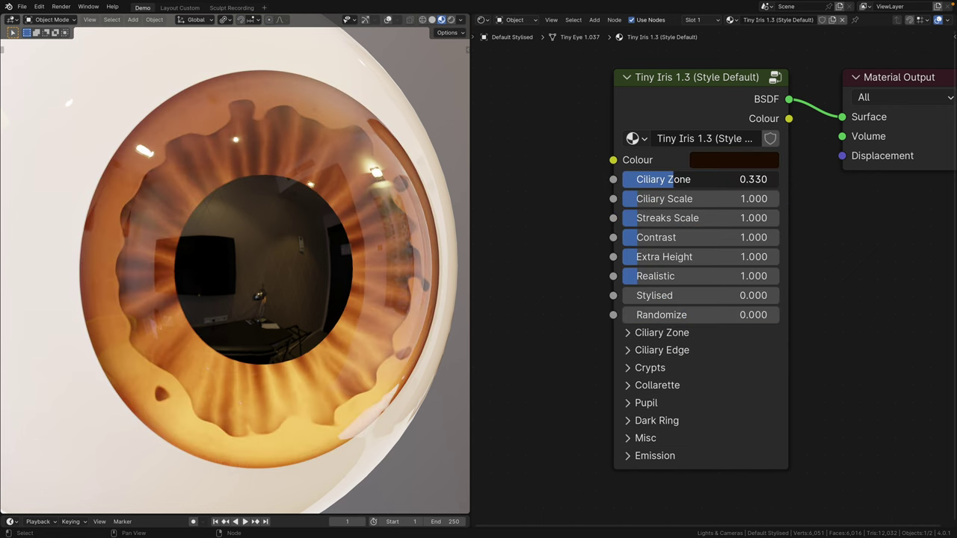
# - Try different Ciliary Zone, Ciliary Scale, Streaks Scale and Realistic strengths on the Tiny Iris node
pyautogui.moveTo(627, 180); pyautogui.dragTo(777, 180)
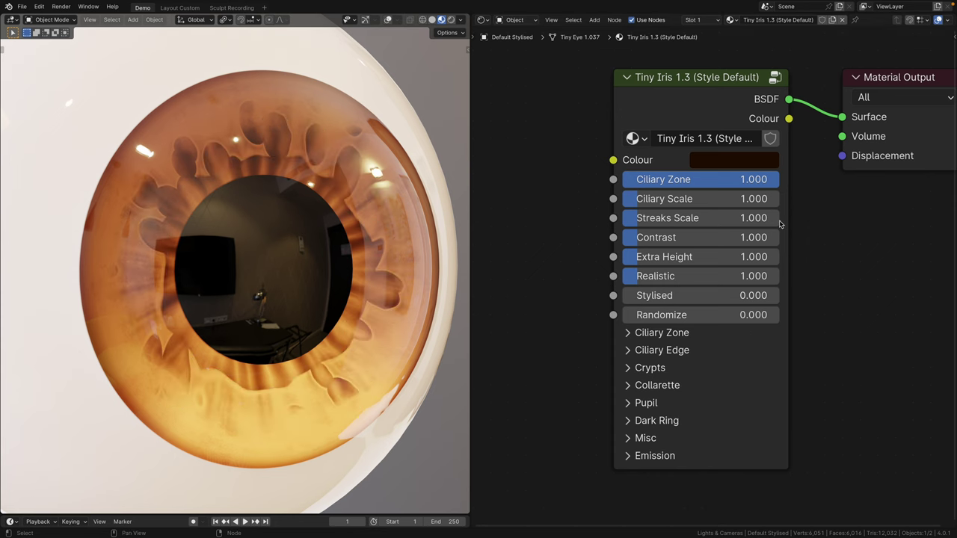
pyautogui.moveTo(639, 198); pyautogui.dragTo(697, 199)
pyautogui.moveTo(639, 218)
pyautogui.mouseDown()
pyautogui.moveTo(739, 218)
pyautogui.moveTo(697, 237)
pyautogui.moveTo(793, 237)
pyautogui.mouseUp()
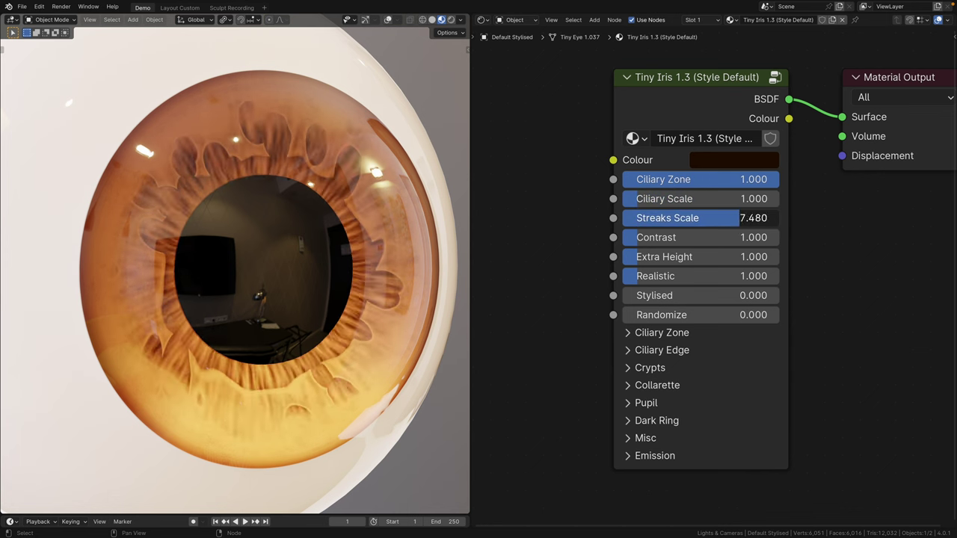
pyautogui.press('Escape')
pyautogui.press('Escape')
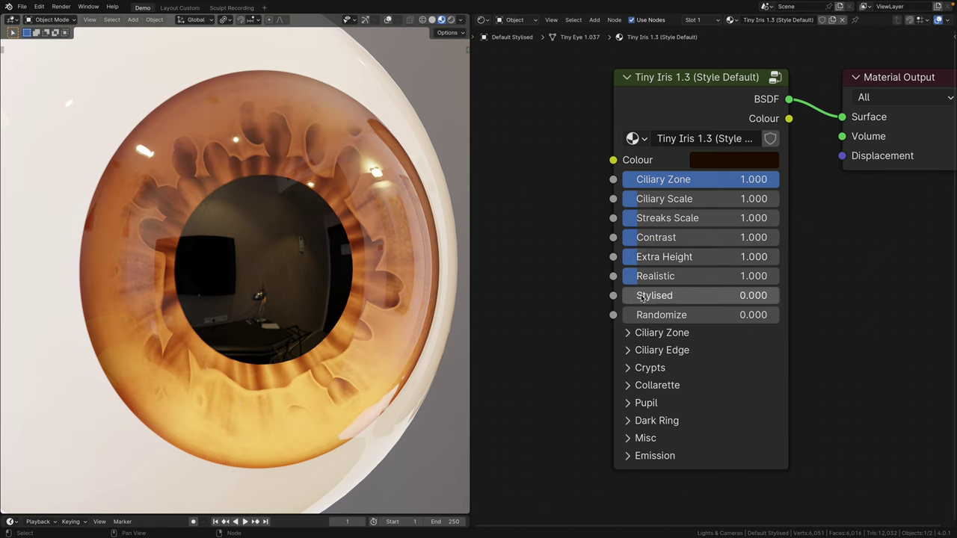
pyautogui.moveTo(641, 277)
pyautogui.mouseDown()
pyautogui.moveTo(693, 276)
pyautogui.moveTo(622, 279)
pyautogui.moveTo(638, 298)
pyautogui.moveTo(718, 297)
pyautogui.moveTo(624, 299)
pyautogui.moveTo(696, 296)
pyautogui.moveTo(643, 296)
pyautogui.moveTo(647, 276)
pyautogui.mouseUp()
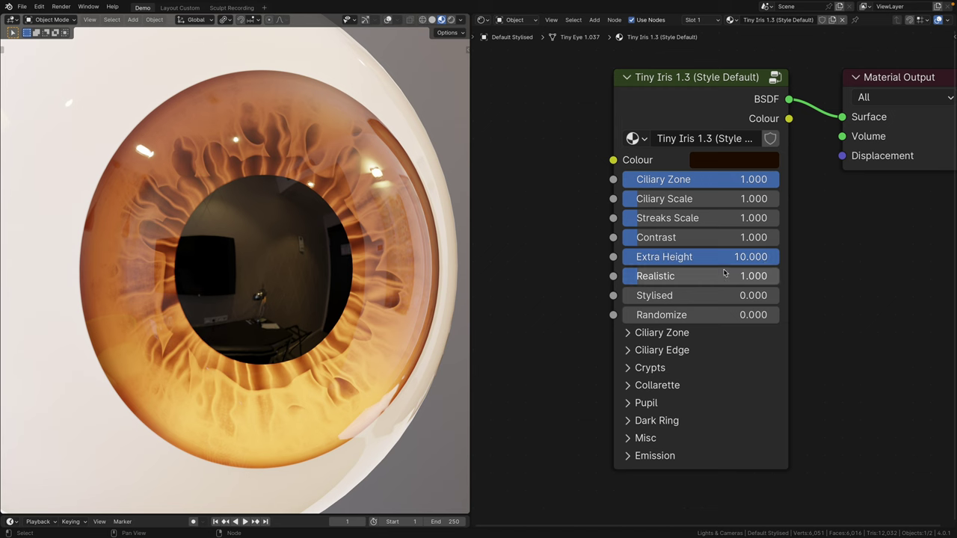
# - Raise the iris's Extra Height to 10.000 and try a Randomize value of 8
pyautogui.moveTo(655, 257); pyautogui.dragTo(779, 257)
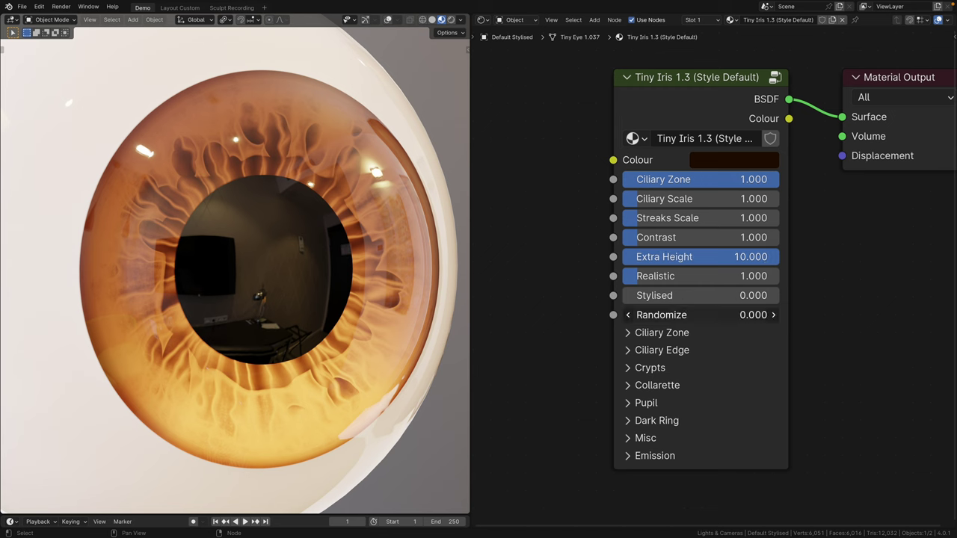
pyautogui.moveTo(691, 314); pyautogui.dragTo(785, 315)
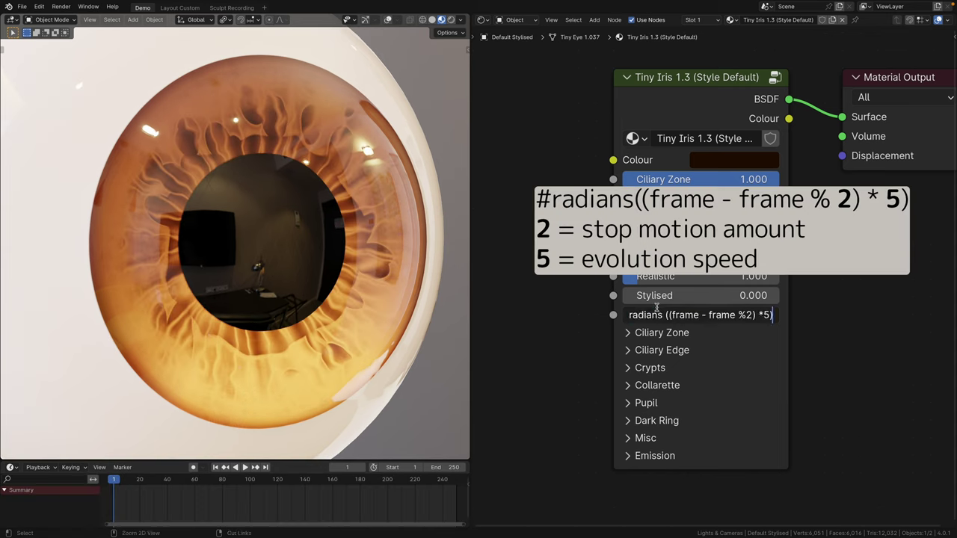
pyautogui.press('Return')
pyautogui.press('space')
pyautogui.doubleClick(763, 317)
pyautogui.write('8')
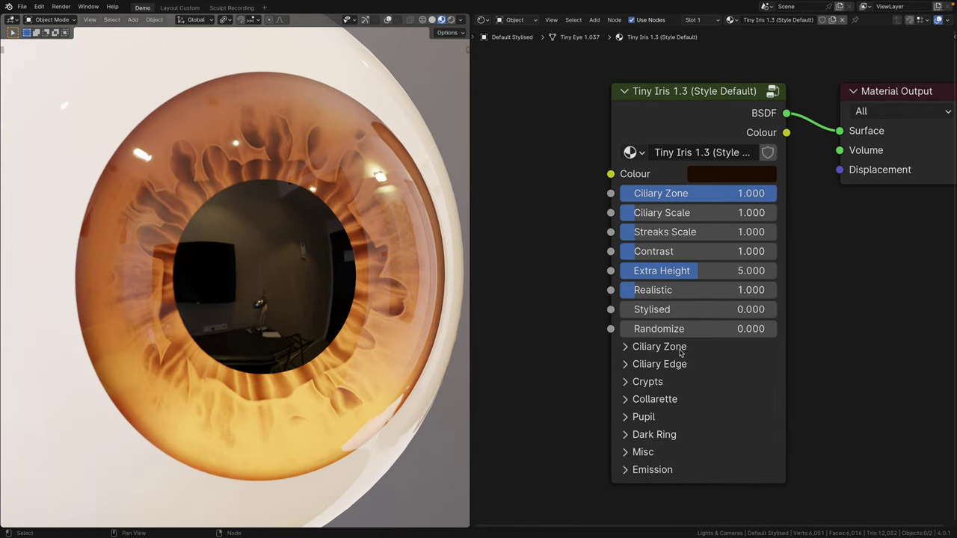
# - Set the Ciliary Zone's Hue to 1.000 and test its Sat and Value across their ranges, ending both at 1.000
pyautogui.click(641, 402)
pyautogui.moveTo(838, 386); pyautogui.dragTo(842, 229, button='middle')
pyautogui.moveTo(702, 210); pyautogui.dragTo(782, 210)
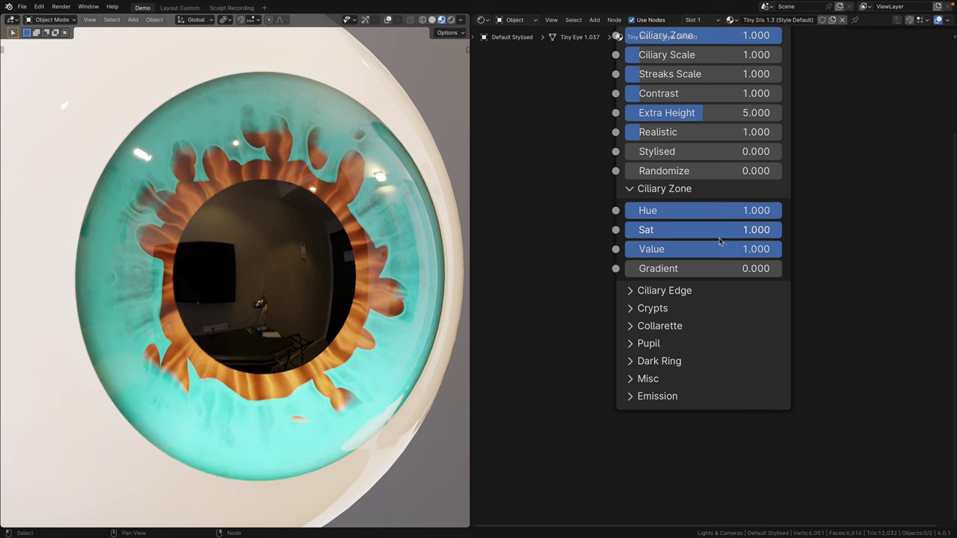
pyautogui.moveTo(712, 230); pyautogui.dragTo(625, 229)
pyautogui.moveTo(688, 250); pyautogui.dragTo(783, 249)
pyautogui.moveTo(635, 230); pyautogui.dragTo(779, 229)
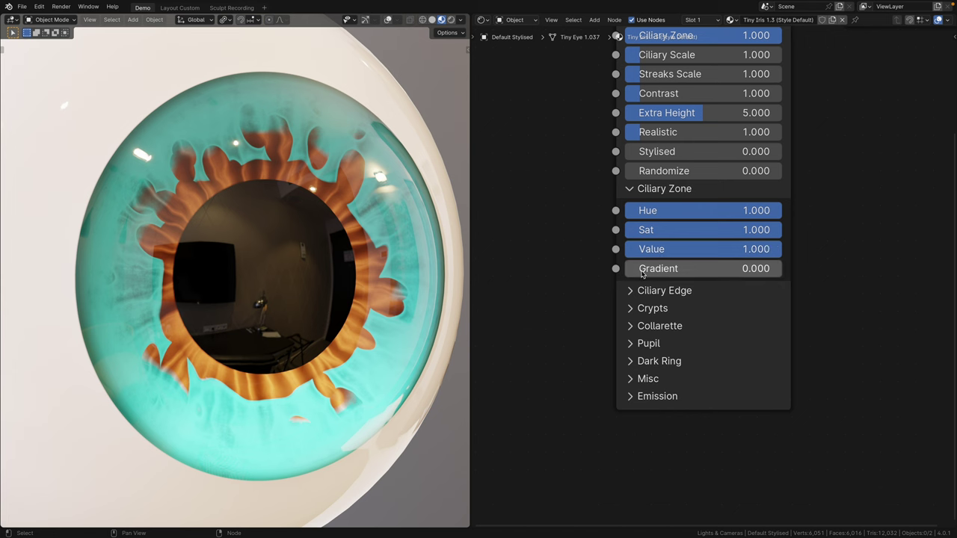
# - Raise the Ciliary Zone's Gradient to 1.000, lower it to 0.109, and collapse the Ciliary Zone settings
pyautogui.moveTo(625, 268); pyautogui.dragTo(694, 269)
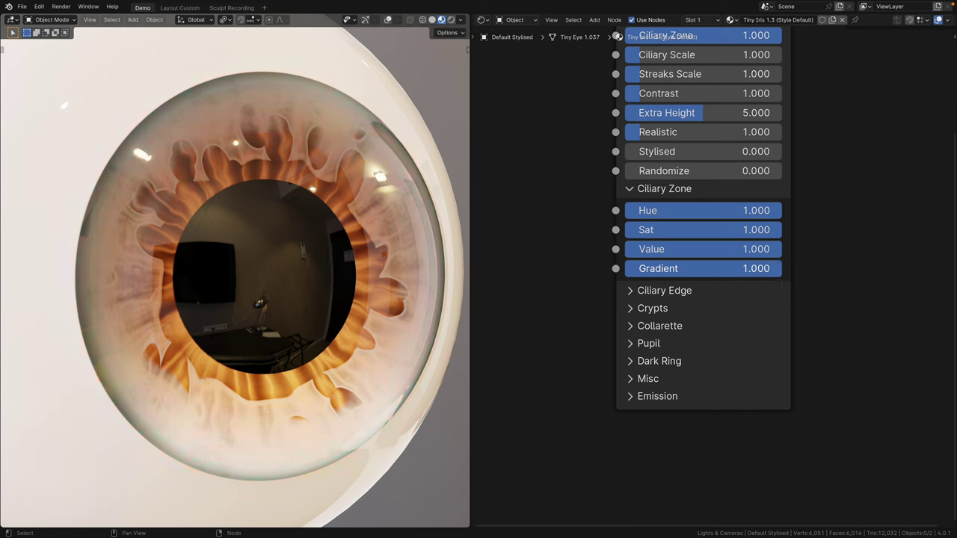
pyautogui.moveTo(708, 269); pyautogui.dragTo(661, 269)
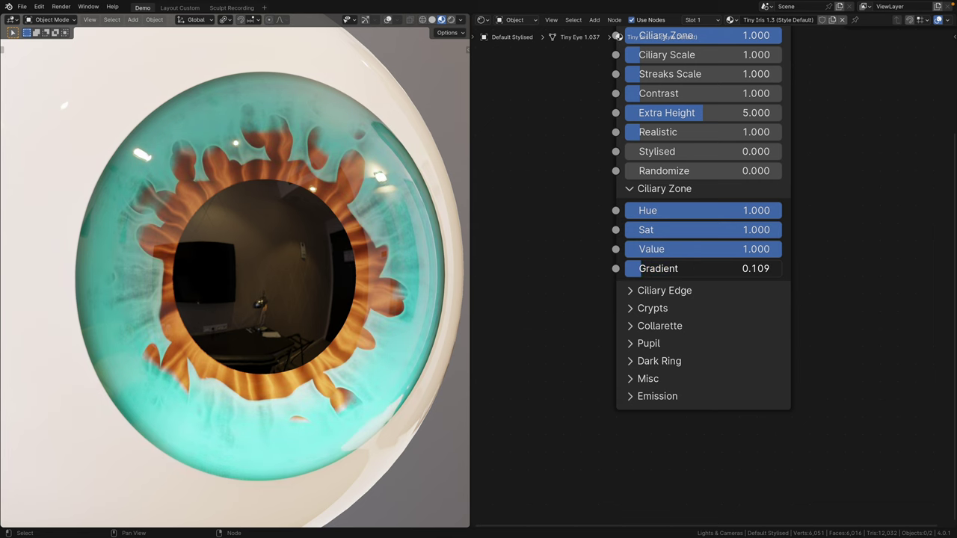
pyautogui.click(684, 188)
# - Try Ciliary Edge variations on the iris, with Hue at 0.606 and Sat at 0.737, and adjust Grow and Value
pyautogui.click(686, 207)
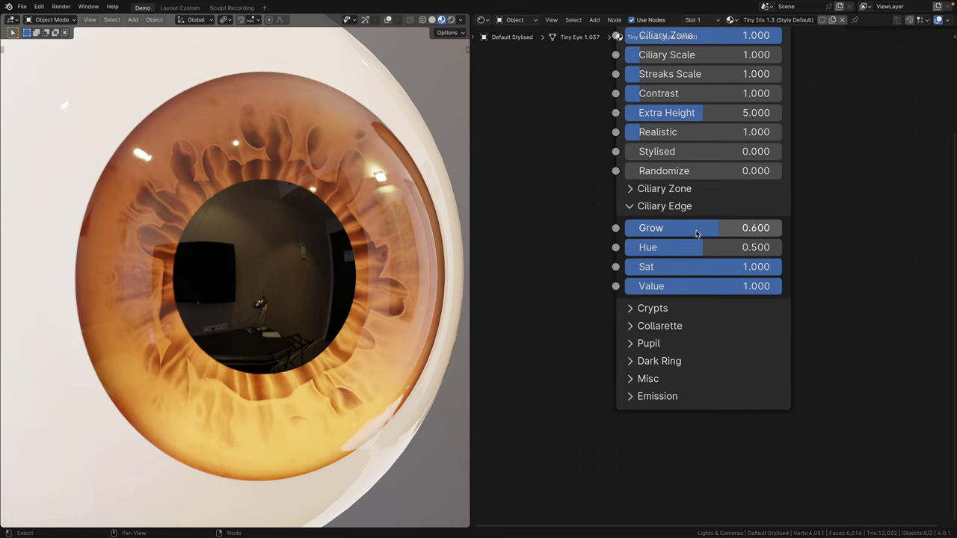
pyautogui.moveTo(695, 234)
pyautogui.mouseDown()
pyautogui.moveTo(759, 235)
pyautogui.moveTo(634, 234)
pyautogui.moveTo(740, 228)
pyautogui.moveTo(688, 228)
pyautogui.mouseUp()
pyautogui.rightClick(696, 232)
pyautogui.write('11')
pyautogui.press('Return')
pyautogui.moveTo(715, 253); pyautogui.dragTo(735, 253)
pyautogui.moveTo(735, 267); pyautogui.dragTo(710, 267)
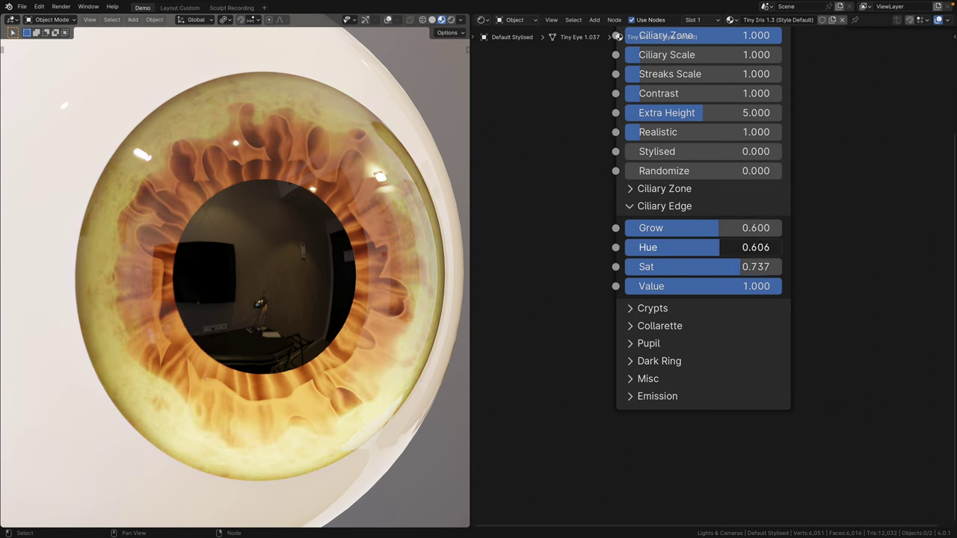
pyautogui.moveTo(718, 228); pyautogui.dragTo(714, 228)
pyautogui.moveTo(733, 286)
pyautogui.mouseDown()
pyautogui.moveTo(577, 287)
pyautogui.moveTo(734, 286)
pyautogui.mouseUp()
# - Try different Opacity, Shrink and Stretch values for the iris's Crypts
pyautogui.click(662, 224)
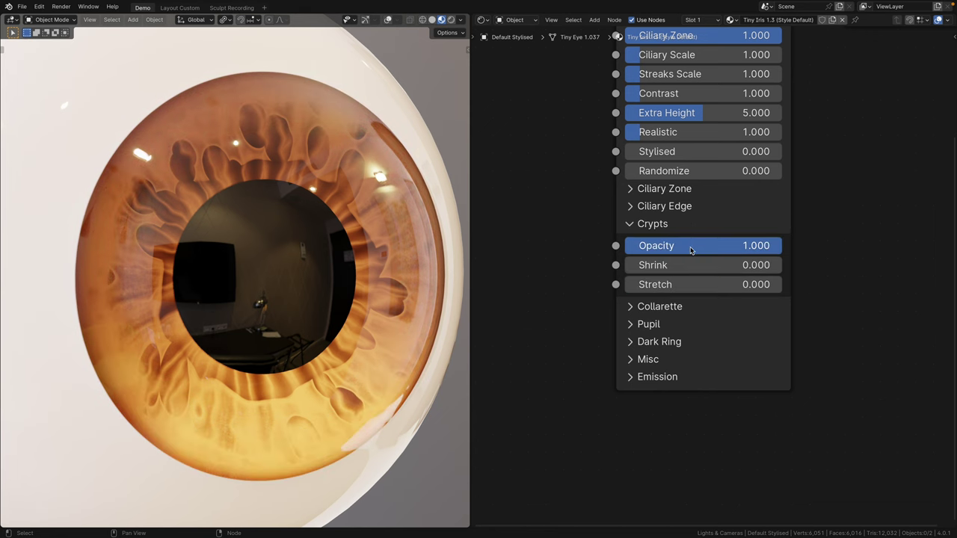
pyautogui.moveTo(690, 248); pyautogui.dragTo(636, 247)
pyautogui.moveTo(727, 246); pyautogui.dragTo(769, 246)
pyautogui.moveTo(695, 246); pyautogui.dragTo(781, 246)
pyautogui.moveTo(658, 264); pyautogui.dragTo(623, 265)
pyautogui.moveTo(651, 284); pyautogui.dragTo(780, 283)
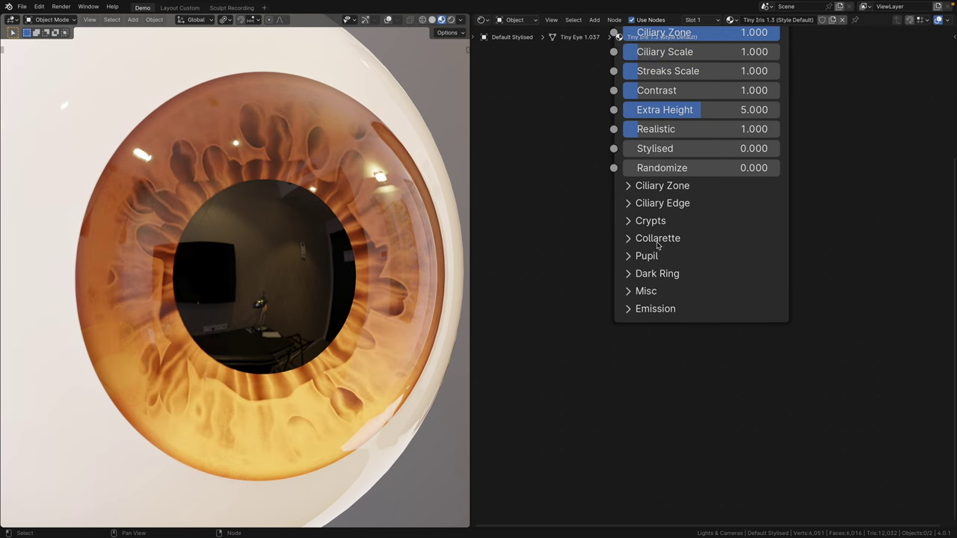
# - Lower the iris Collarette's Feather to 0.000 and try a higher Extra height, then collapse the Collarette settings
pyautogui.click(656, 239)
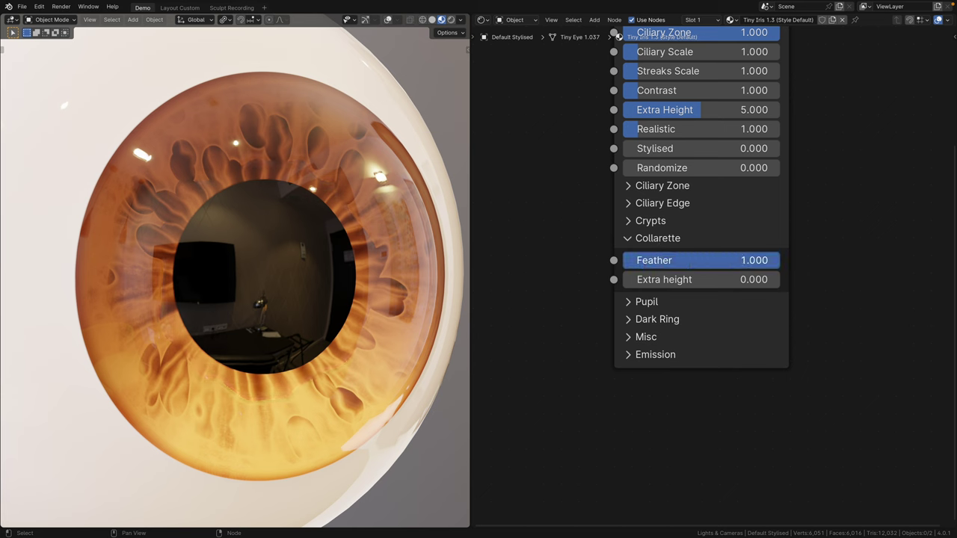
pyautogui.moveTo(767, 260); pyautogui.dragTo(636, 261)
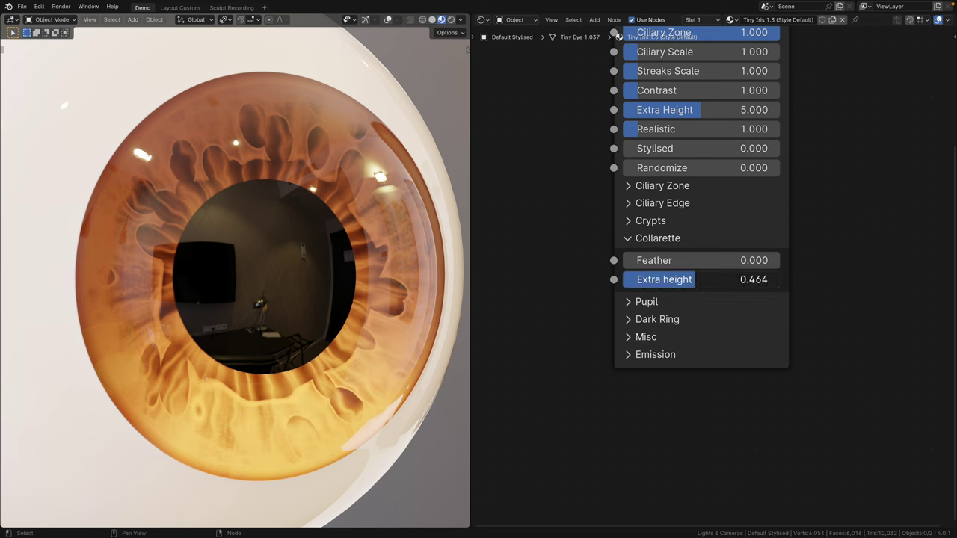
pyautogui.click(658, 238)
# - Try a muted red Pupil colour, return it to black, and test the Pupil's Feather
pyautogui.click(648, 256)
pyautogui.click(711, 277)
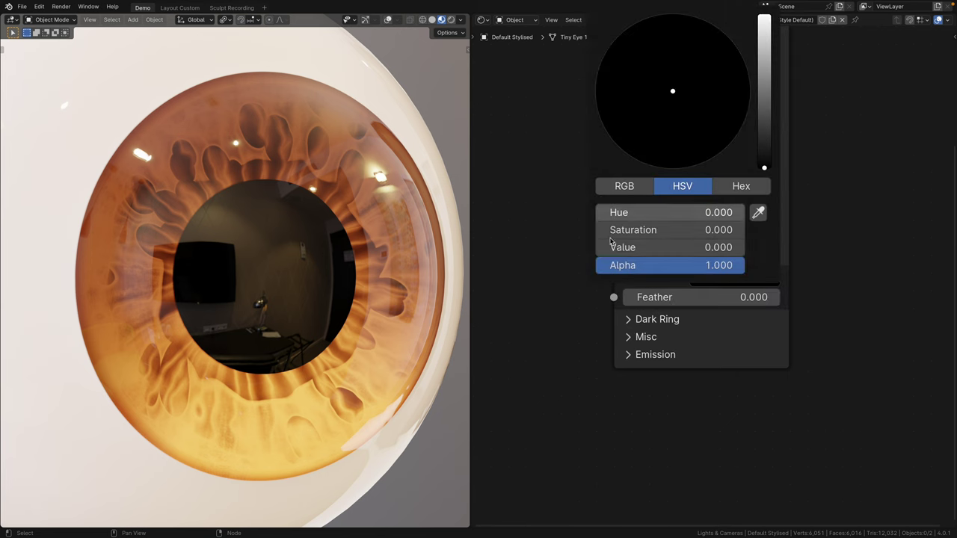
pyautogui.moveTo(613, 247); pyautogui.dragTo(689, 230)
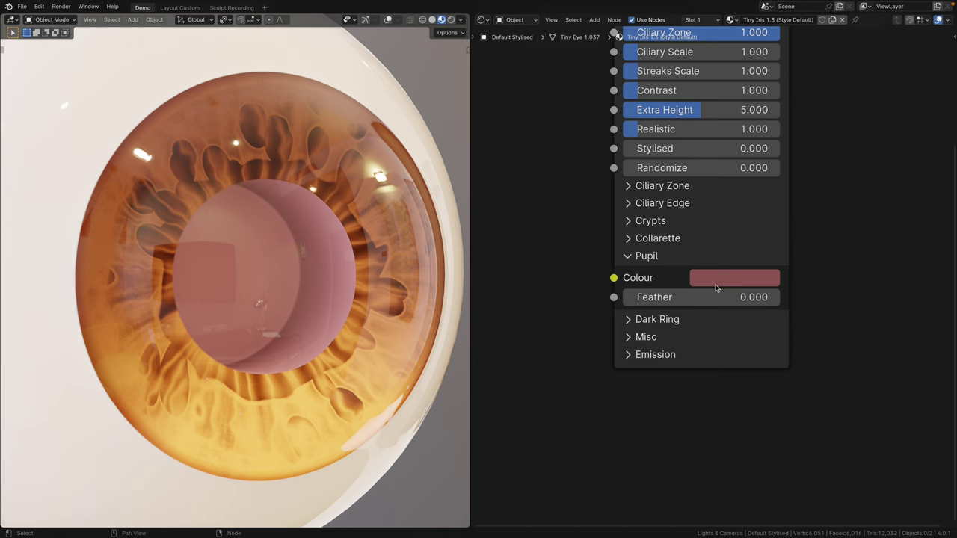
pyautogui.click(655, 354)
pyautogui.click(629, 415)
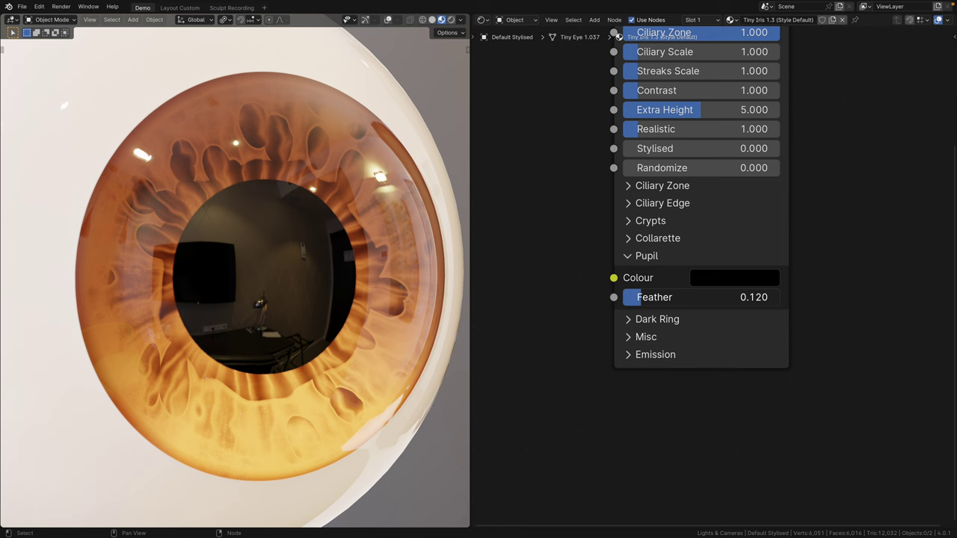
pyautogui.moveTo(673, 296); pyautogui.dragTo(724, 295)
pyautogui.click(647, 255)
# - Test the Dark Ring with Grow at 0.645 and Feather at 1.000, and reduce its Opacity
pyautogui.click(651, 274)
pyautogui.moveTo(651, 315); pyautogui.dragTo(779, 315)
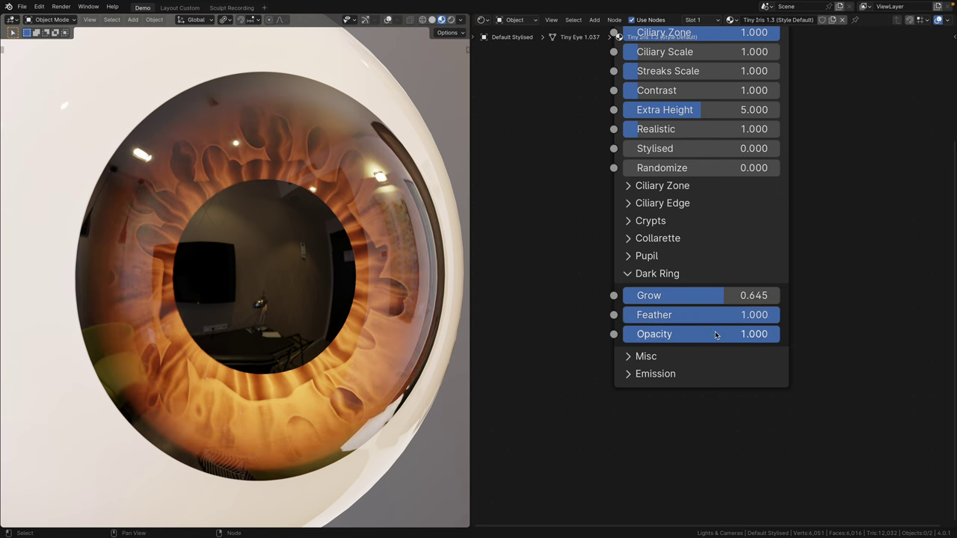
pyautogui.moveTo(715, 336); pyautogui.dragTo(592, 337)
pyautogui.click(657, 274)
# - Set the Misc Top shadow to 0.321 and try Bottom glow values between 0.000 and 1.000
pyautogui.click(648, 294)
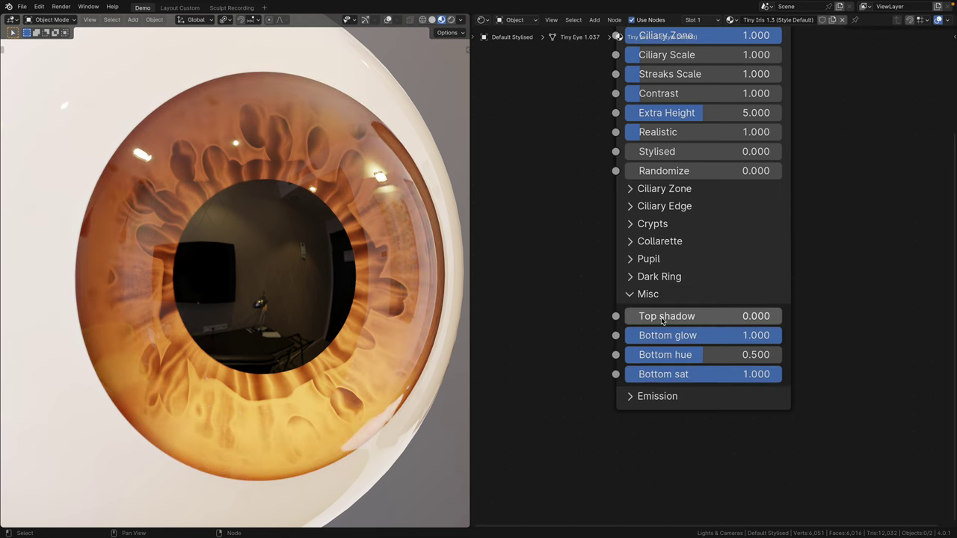
pyautogui.moveTo(662, 316); pyautogui.dragTo(782, 317)
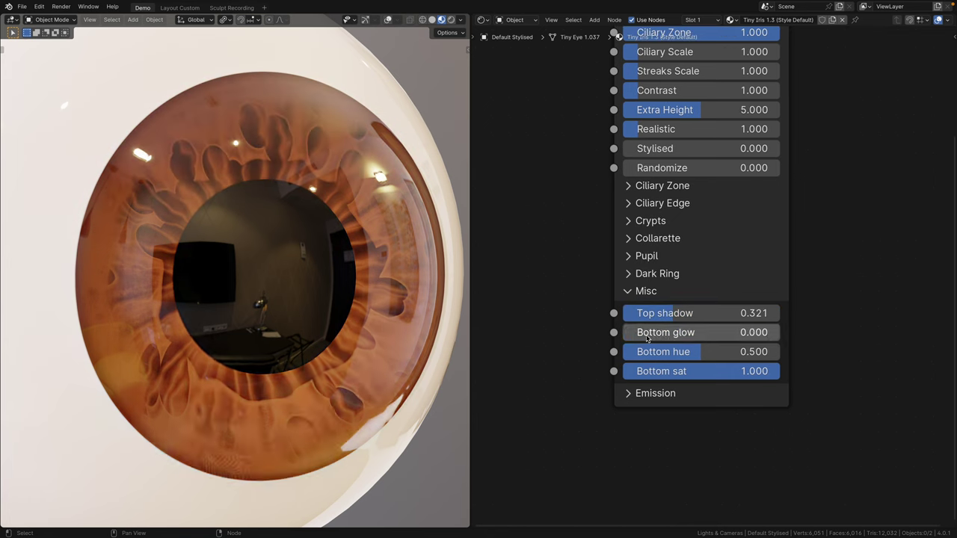
pyautogui.moveTo(647, 336)
pyautogui.mouseDown()
pyautogui.moveTo(780, 335)
pyautogui.moveTo(623, 332)
pyautogui.moveTo(775, 332)
pyautogui.mouseUp()
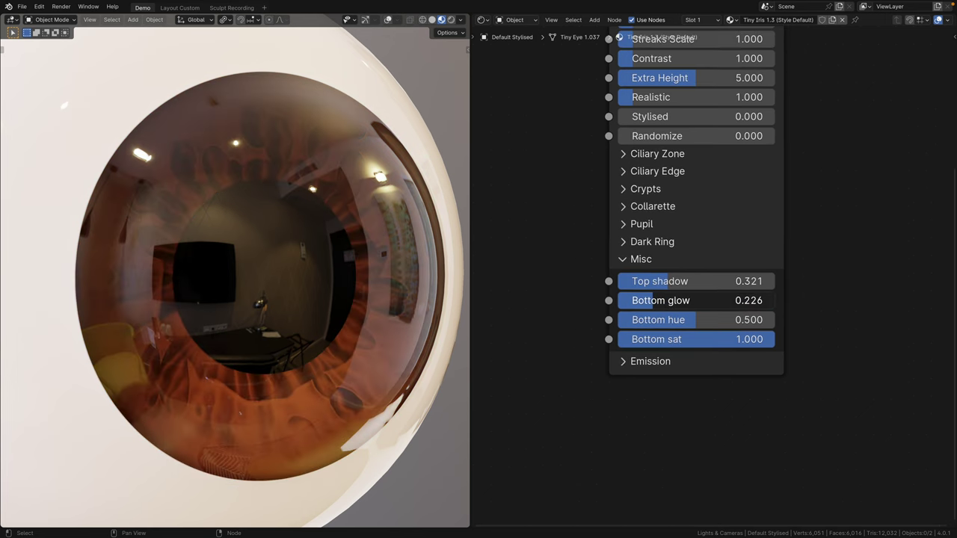
pyautogui.moveTo(656, 300)
pyautogui.mouseDown()
pyautogui.moveTo(713, 299)
pyautogui.moveTo(639, 299)
pyautogui.mouseUp()
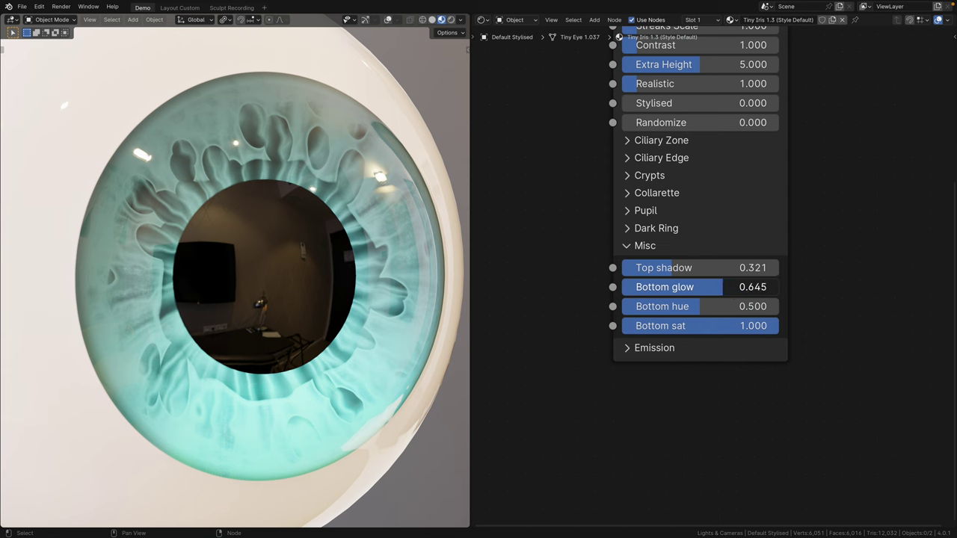
pyautogui.moveTo(723, 287); pyautogui.dragTo(627, 287)
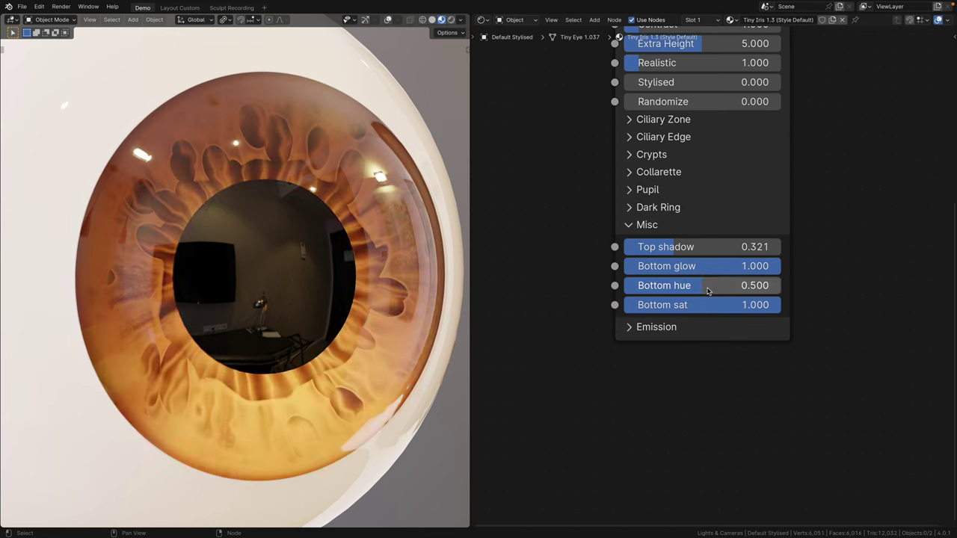
pyautogui.moveTo(707, 291); pyautogui.dragTo(726, 291)
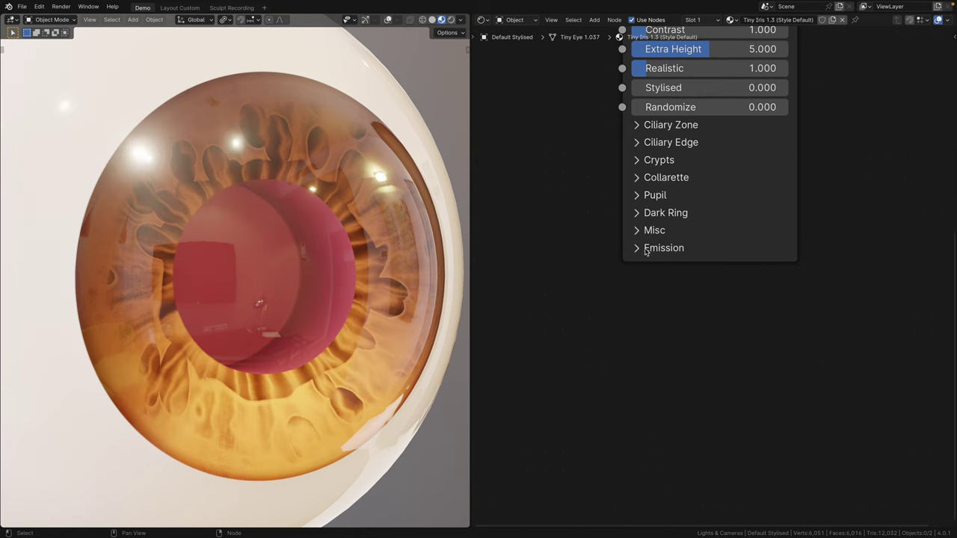
# - Try different values for the iris's Emission settings
pyautogui.click(648, 249)
pyautogui.click(637, 270)
pyautogui.moveTo(654, 290); pyautogui.dragTo(712, 289)
pyautogui.click(637, 270)
pyautogui.click(637, 309)
pyautogui.moveTo(647, 328); pyautogui.dragTo(709, 328)
pyautogui.click(637, 269)
pyautogui.moveTo(711, 289)
pyautogui.mouseDown()
pyautogui.moveTo(742, 289)
pyautogui.moveTo(727, 290)
pyautogui.mouseUp()
pyautogui.moveTo(708, 328); pyautogui.dragTo(747, 329)
# - Set two of the Emission values to 100 and freely rotate the eye to examine the glow
pyautogui.doubleClick(726, 328)
pyautogui.write('100')
pyautogui.press('Return')
pyautogui.doubleClick(722, 290)
pyautogui.write('100')
pyautogui.press('Return')
pyautogui.press('r')
pyautogui.press('r')
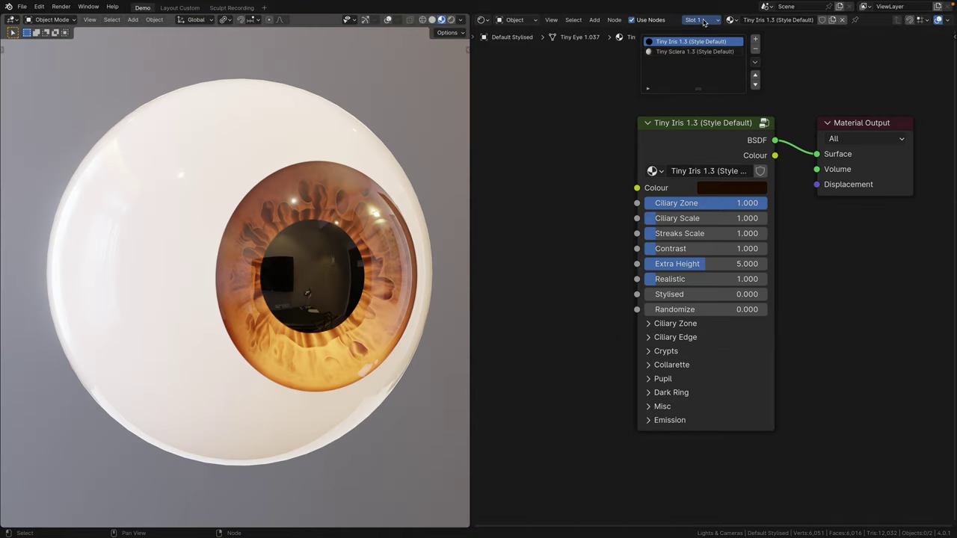
# - Switch to material slot 2 to show the Tiny Sclera 1.3 shader's settings
pyautogui.click(695, 52)
pyautogui.scroll(-2, 648, 261)
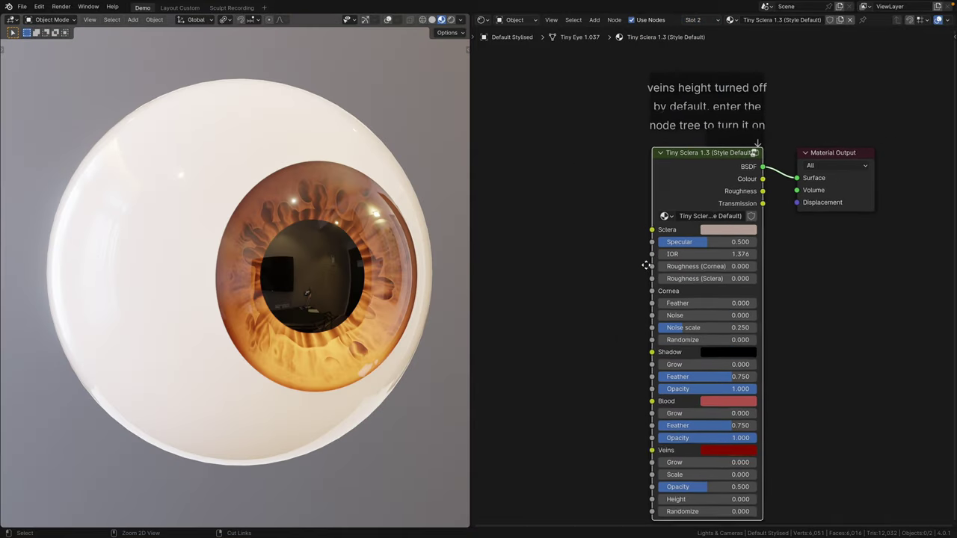
pyautogui.scroll(-3, 647, 272)
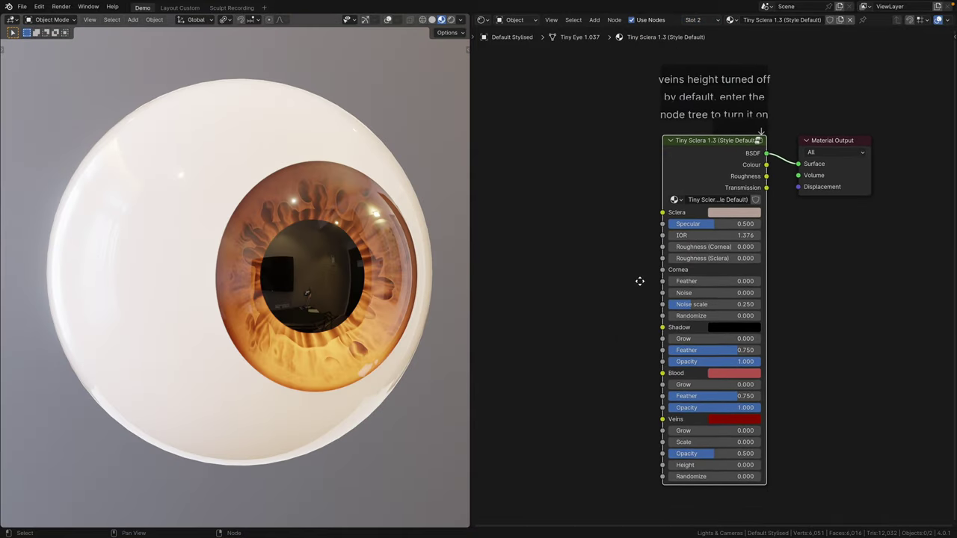
pyautogui.keyDown('ctrl'); pyautogui.moveTo(777, 318); pyautogui.dragTo(826, 153, button='middle'); pyautogui.keyUp('ctrl')
pyautogui.moveTo(826, 153); pyautogui.dragTo(838, 307, button='middle')
# - Try a black Sclera colour and test different Specular and Roughness values for the sclera and cornea
pyautogui.click(771, 242)
pyautogui.moveTo(795, 282); pyautogui.dragTo(795, 404)
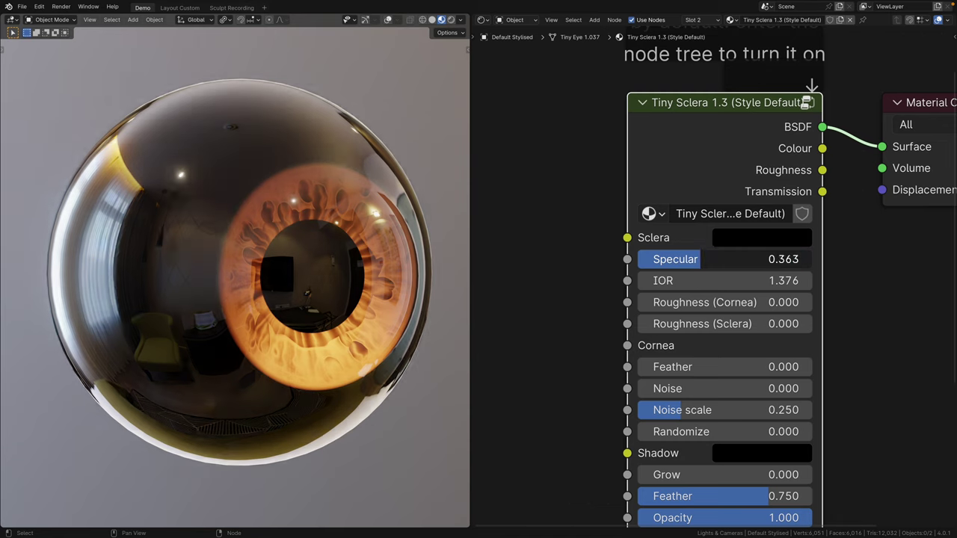
pyautogui.moveTo(716, 260)
pyautogui.mouseDown()
pyautogui.moveTo(638, 259)
pyautogui.moveTo(812, 260)
pyautogui.moveTo(638, 259)
pyautogui.moveTo(812, 258)
pyautogui.moveTo(725, 259)
pyautogui.mouseUp()
pyautogui.moveTo(638, 302); pyautogui.dragTo(660, 324)
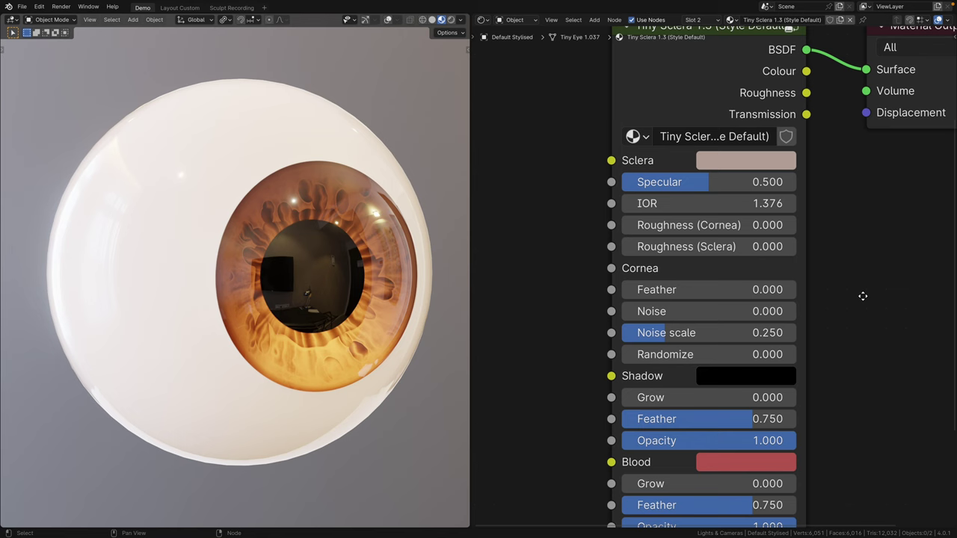
pyautogui.moveTo(863, 294); pyautogui.dragTo(859, 280, button='middle')
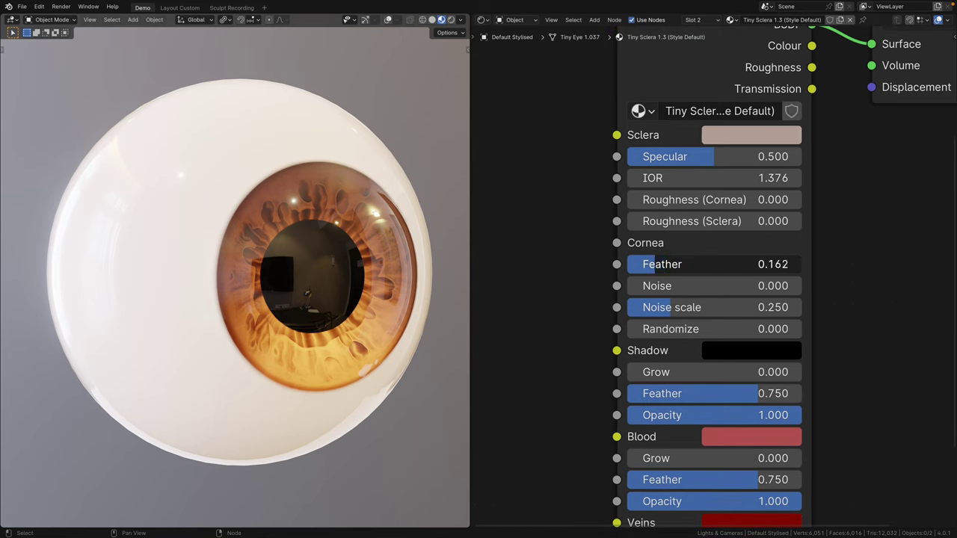
# - Set the Cornea's Feather to 0.000, Noise to 1.000 and Noise scale to 0.585, and try different Randomize values
pyautogui.moveTo(650, 264); pyautogui.dragTo(635, 264)
pyautogui.moveTo(634, 285); pyautogui.dragTo(802, 286)
pyautogui.moveTo(670, 307); pyautogui.dragTo(729, 308)
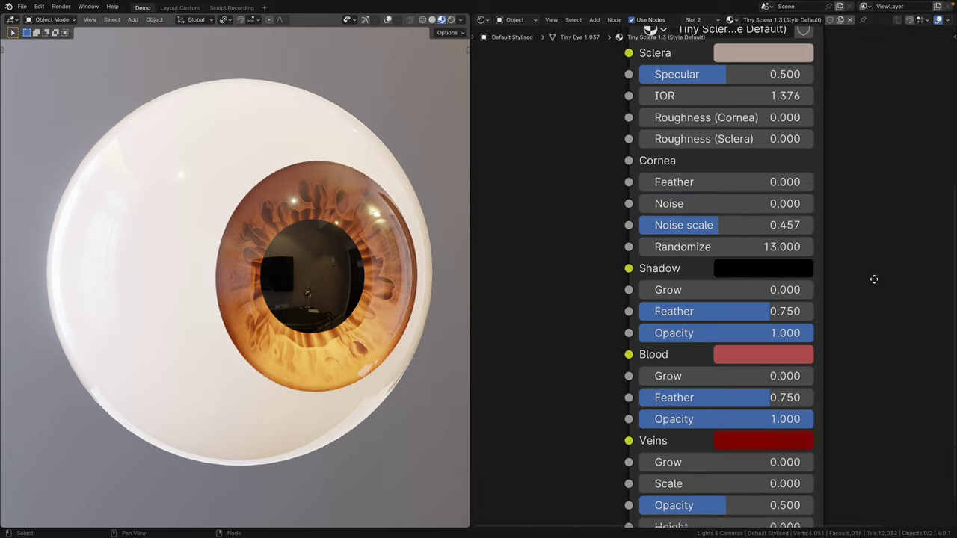
# - Try a different Shadow colour, set the Shadow's Feather to 1.000, and test its Grow and Opacity
pyautogui.moveTo(871, 277); pyautogui.dragTo(863, 241, button='middle')
pyautogui.click(751, 208)
pyautogui.moveTo(658, 468); pyautogui.dragTo(729, 468)
pyautogui.click(598, 333)
pyautogui.moveTo(777, 252); pyautogui.dragTo(872, 251)
pyautogui.moveTo(777, 229); pyautogui.dragTo(759, 230)
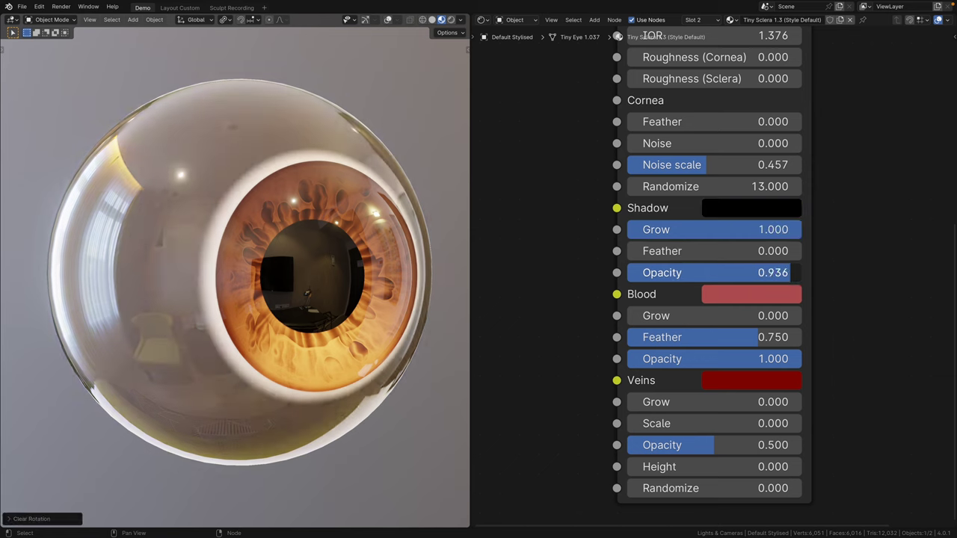
pyautogui.moveTo(703, 272); pyautogui.dragTo(783, 272)
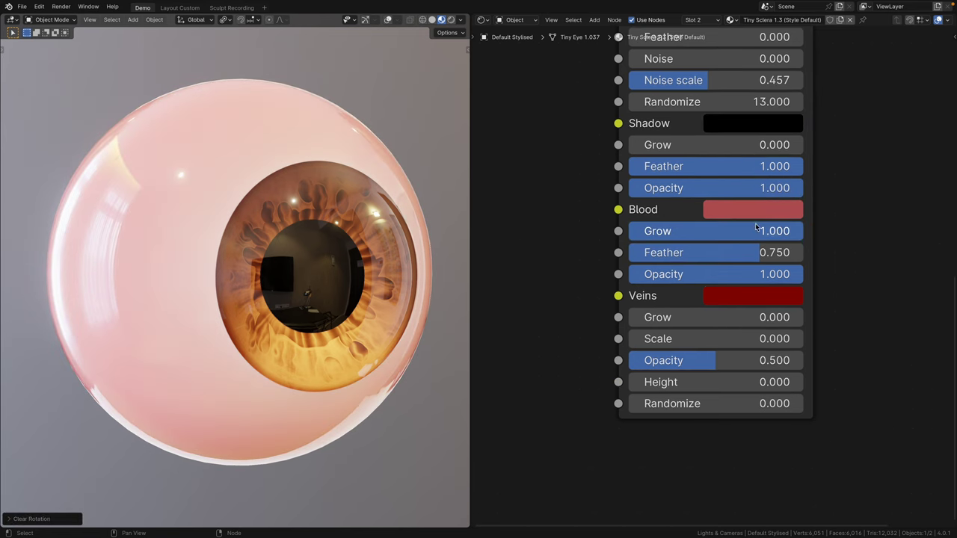
# - Test the sclera's Blood Feather and Opacity, and vary Blood Grow, ending at 0.575
pyautogui.moveTo(783, 253); pyautogui.dragTo(803, 270)
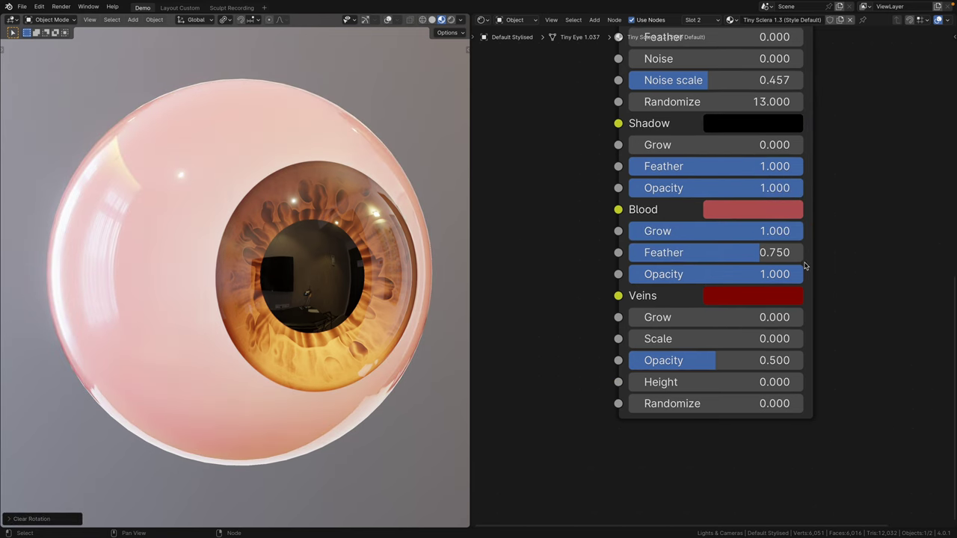
pyautogui.moveTo(792, 231); pyautogui.dragTo(629, 231)
# - Set the Veins' Grow to 0.598 and Opacity to 1.000, and try the Veins' colour
pyautogui.moveTo(826, 349); pyautogui.dragTo(831, 268, button='middle')
pyautogui.moveTo(635, 228); pyautogui.dragTo(726, 228)
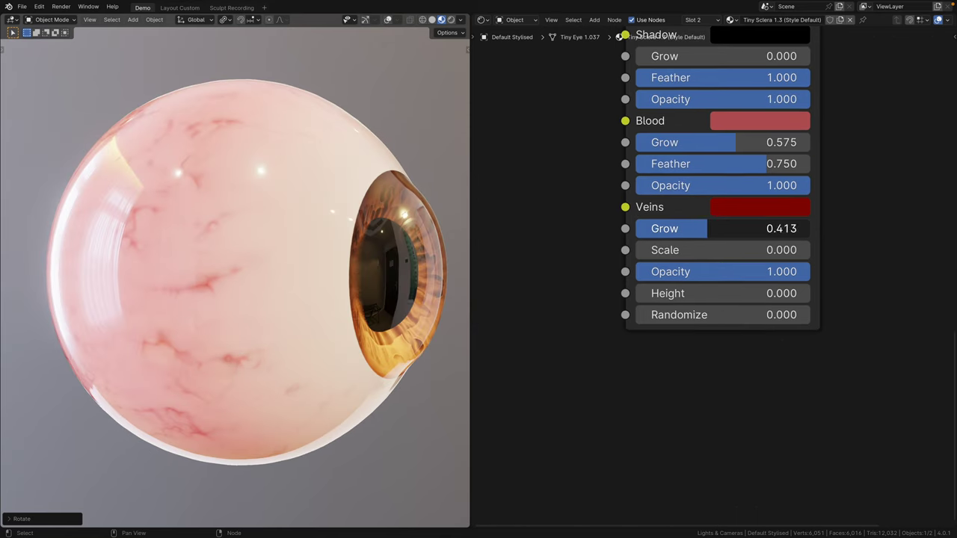
pyautogui.click(759, 207)
pyautogui.click(673, 228)
pyautogui.moveTo(793, 333); pyautogui.dragTo(794, 357)
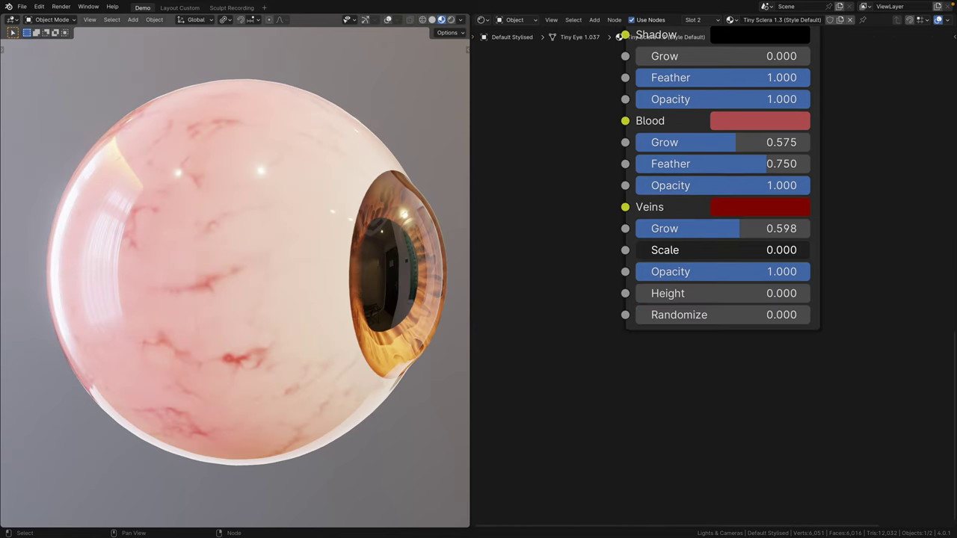
# - Try different Scale, Opacity, Height and Randomize values for the Veins
pyautogui.moveTo(636, 250); pyautogui.dragTo(775, 250)
pyautogui.moveTo(808, 272); pyautogui.dragTo(774, 293)
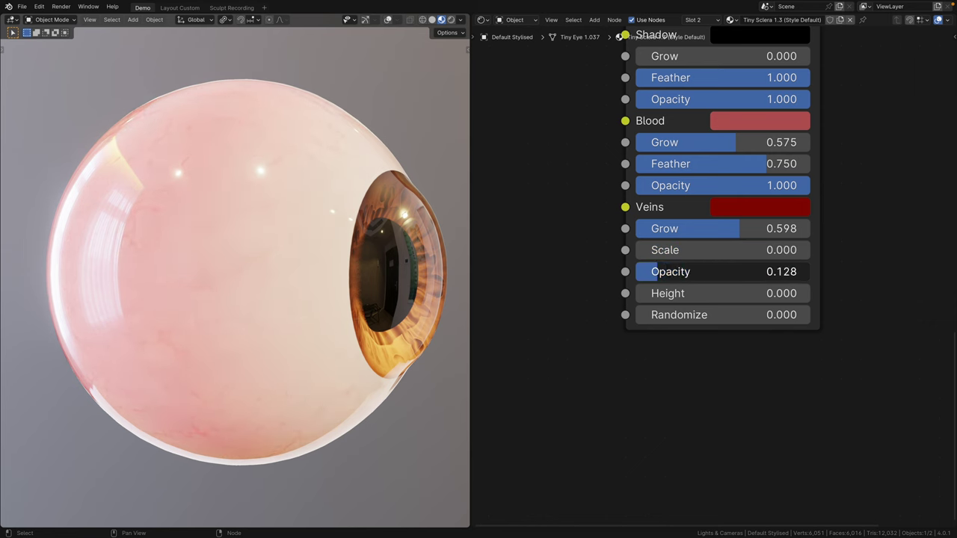
pyautogui.press('Escape')
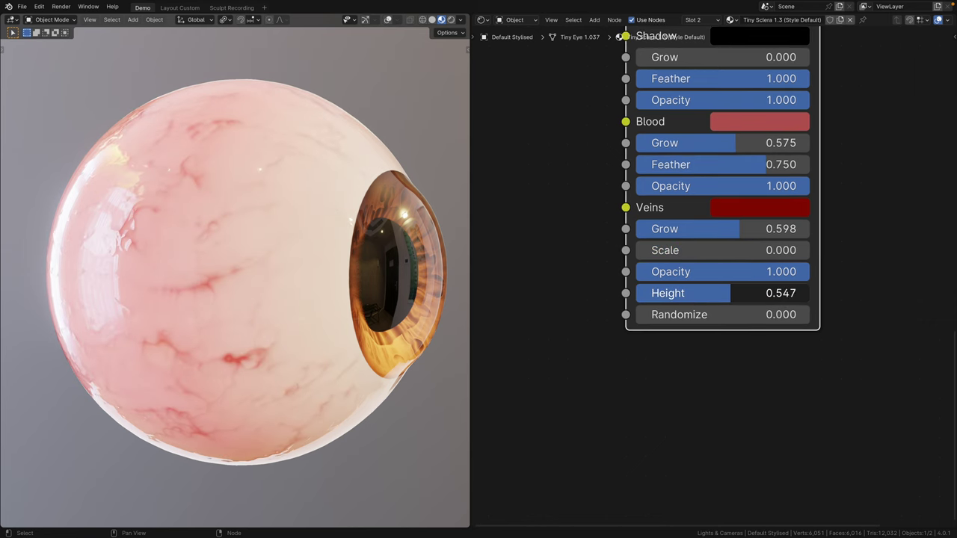
pyautogui.moveTo(718, 315); pyautogui.dragTo(787, 314)
pyautogui.moveTo(787, 314); pyautogui.dragTo(794, 315)
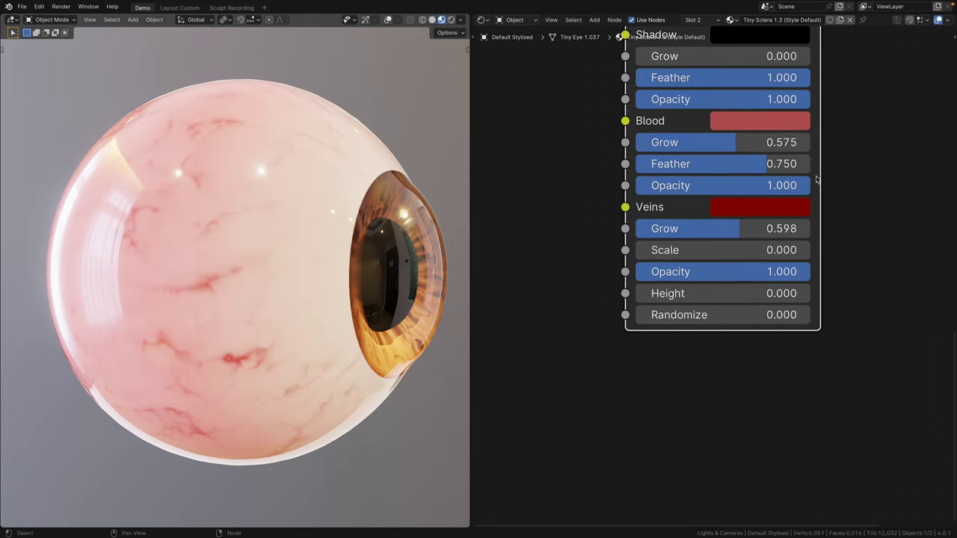
# - Enter the Tiny Sclera node group and connect the vein bump output to the Principled BSDF's Normal input
pyautogui.press('Tab')
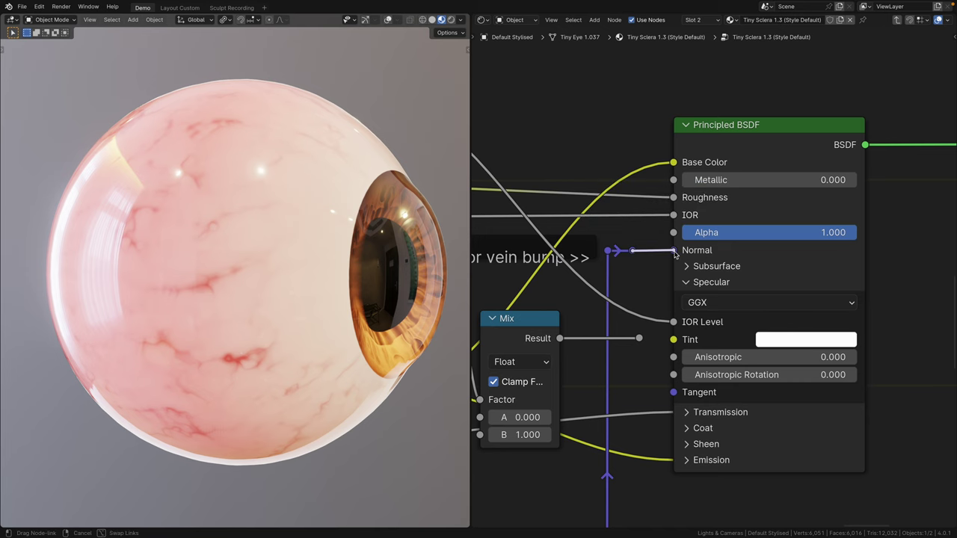
pyautogui.moveTo(676, 254); pyautogui.dragTo(675, 255)
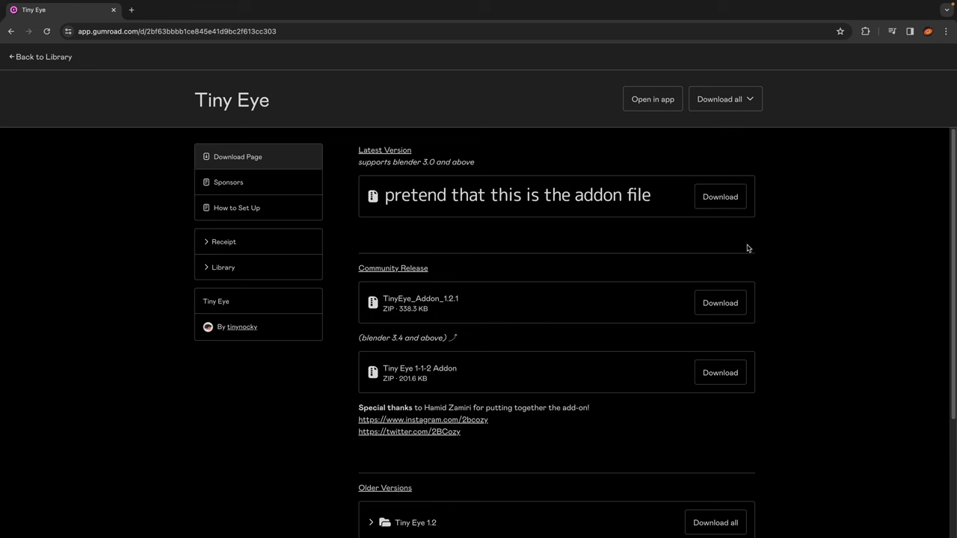
# - Download the add-on file from the Tiny Eye Gumroad page and install Tiny Eye 1.3 Add Menu (4.0).zip in Blender
pyautogui.click(720, 199)
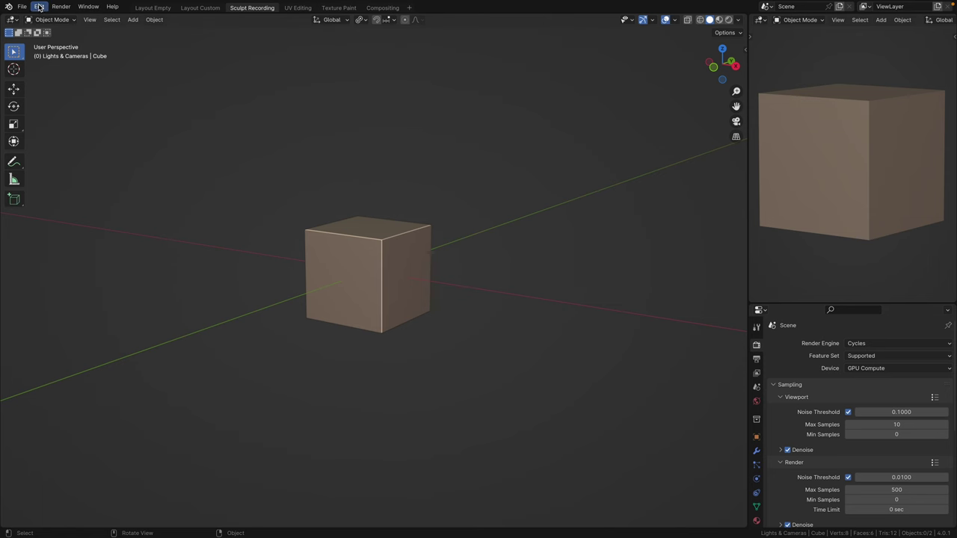
pyautogui.click(38, 7)
pyautogui.click(63, 135)
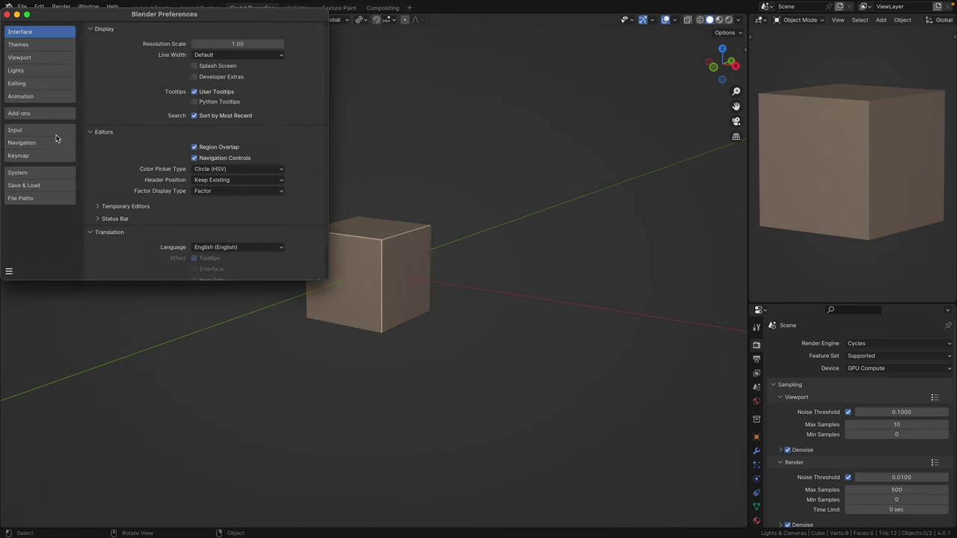
pyautogui.click(35, 114)
pyautogui.click(254, 31)
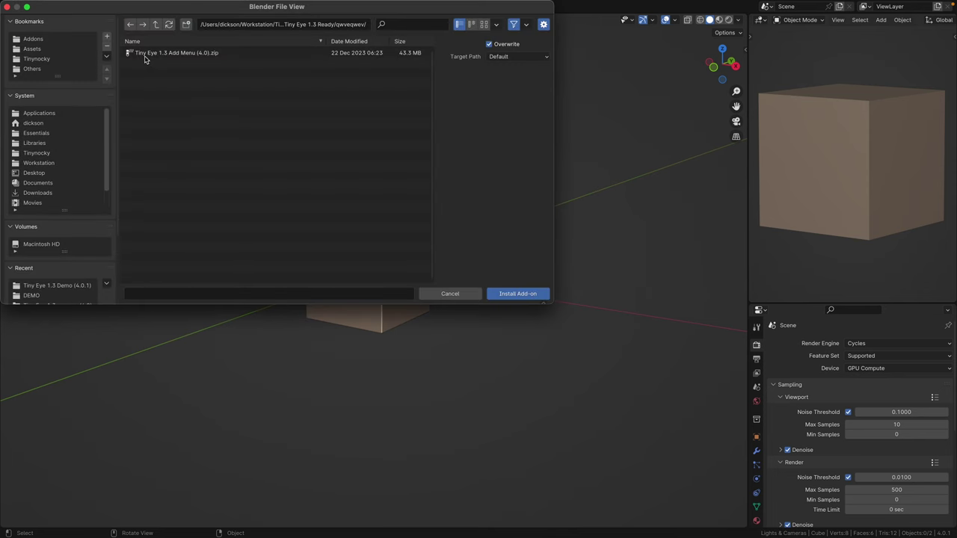
pyautogui.doubleClick(226, 57)
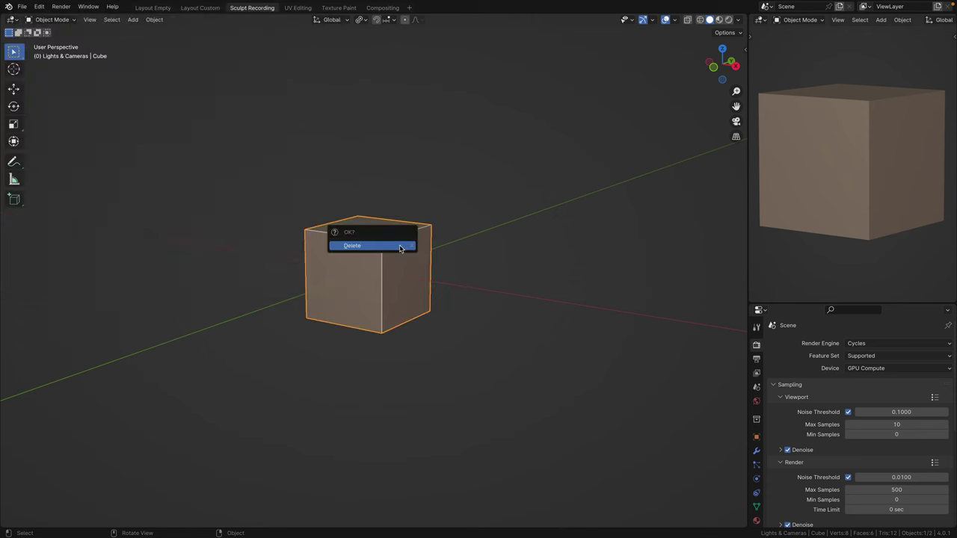
# - Remove the cube and browse the Tiny Eye 1.3 objects available to add to the scene
pyautogui.click(365, 246)
pyautogui.hotkey('shift', 'a')
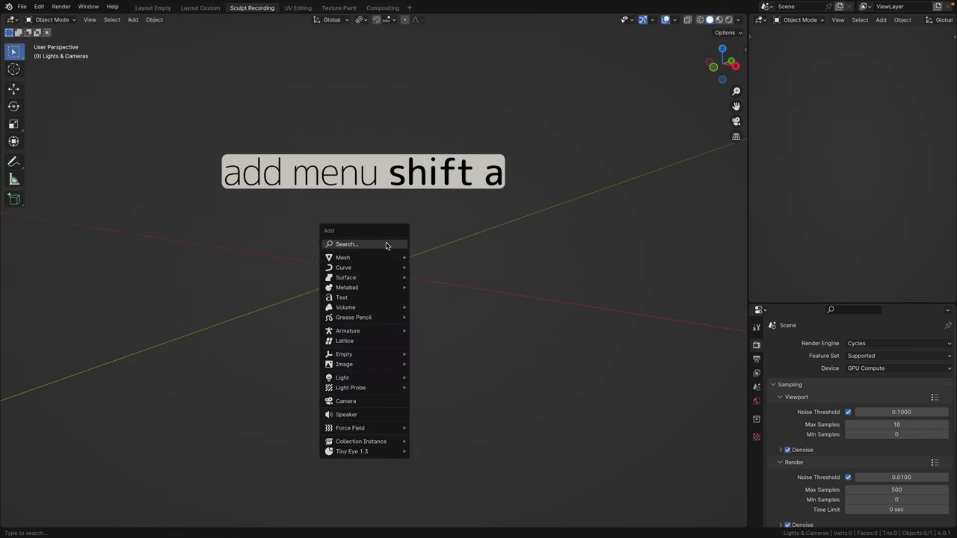
pyautogui.moveTo(367, 451)
pyautogui.moveTo(437, 452)
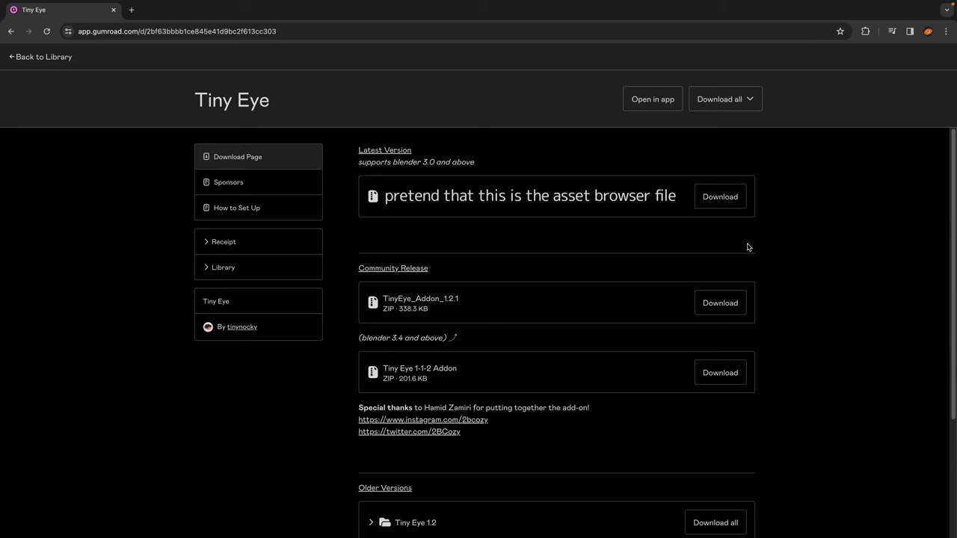
# - Download the asset browser file from the Tiny Eye Gumroad page, extract it and move it into the chosen storage folder
pyautogui.click(720, 197)
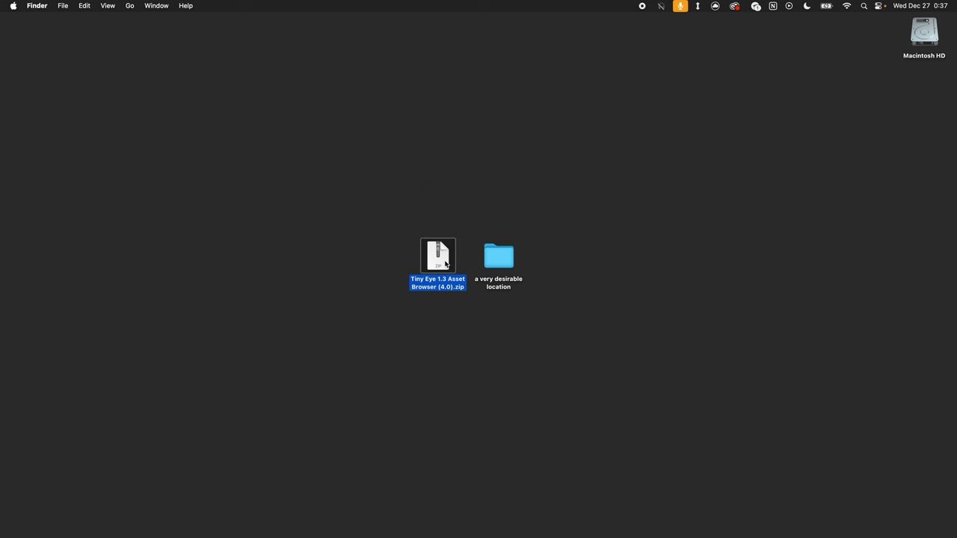
pyautogui.doubleClick(446, 263)
pyautogui.moveTo(446, 263); pyautogui.dragTo(508, 263)
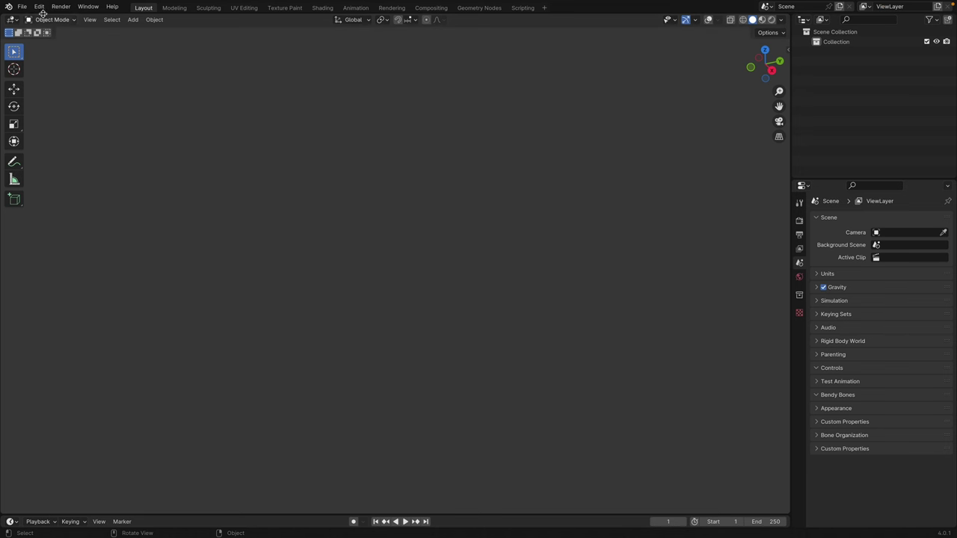
# - Add the Tiny Eye 1.3 Asset Browser (4.0) folder as an asset library in Blender's preferences
pyautogui.click(38, 6)
pyautogui.click(67, 136)
pyautogui.click(36, 201)
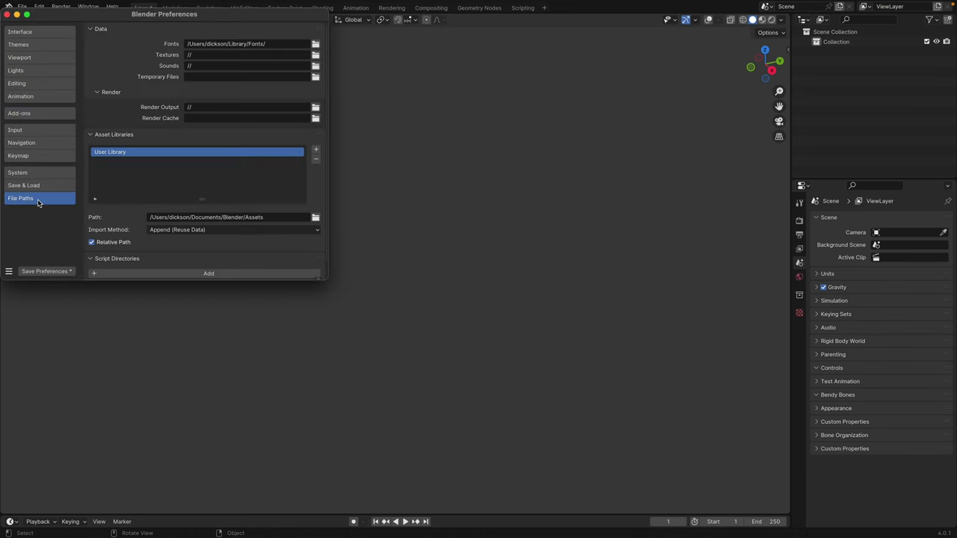
pyautogui.click(316, 151)
pyautogui.doubleClick(205, 54)
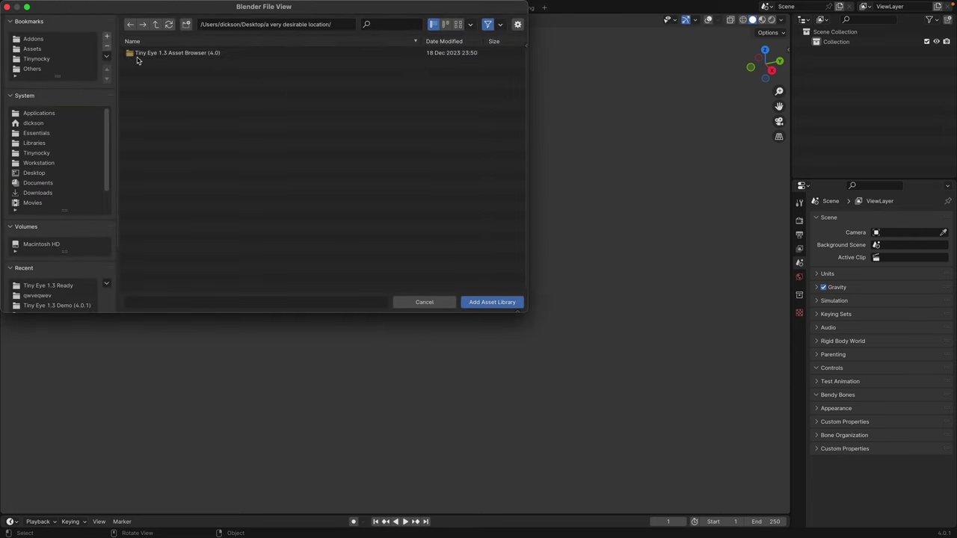
pyautogui.doubleClick(219, 54)
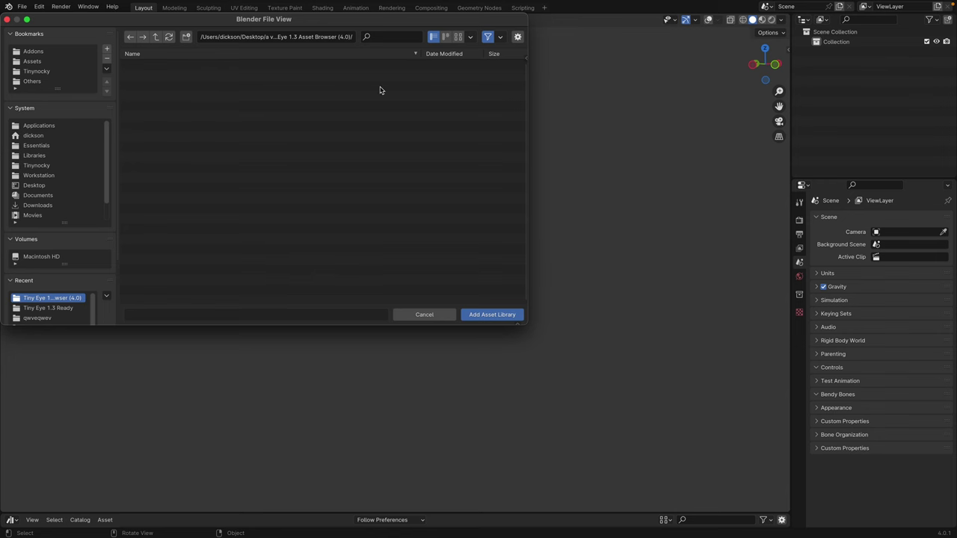
pyautogui.click(502, 317)
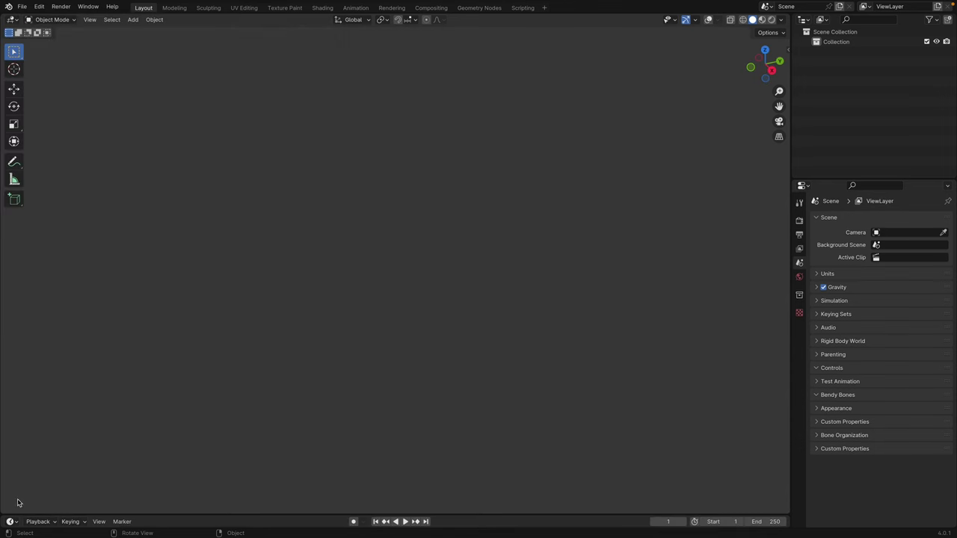
# - Enlarge the timeline area, turn it into an Asset Browser, and show and refresh the Tiny Eye 1.3 Asset Browser (4.0) library
pyautogui.moveTo(17, 508); pyautogui.dragTo(55, 299)
pyautogui.click(11, 308)
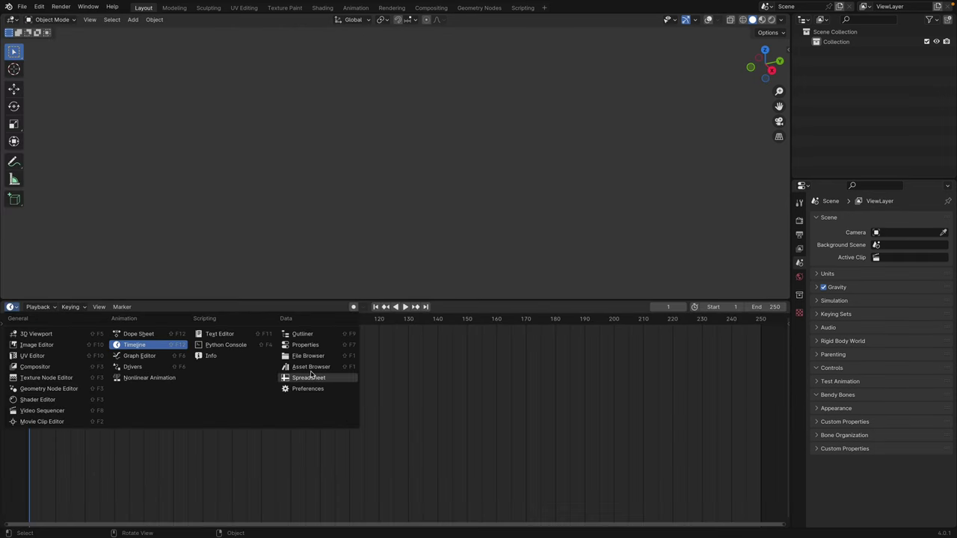
pyautogui.click(311, 367)
pyautogui.click(54, 323)
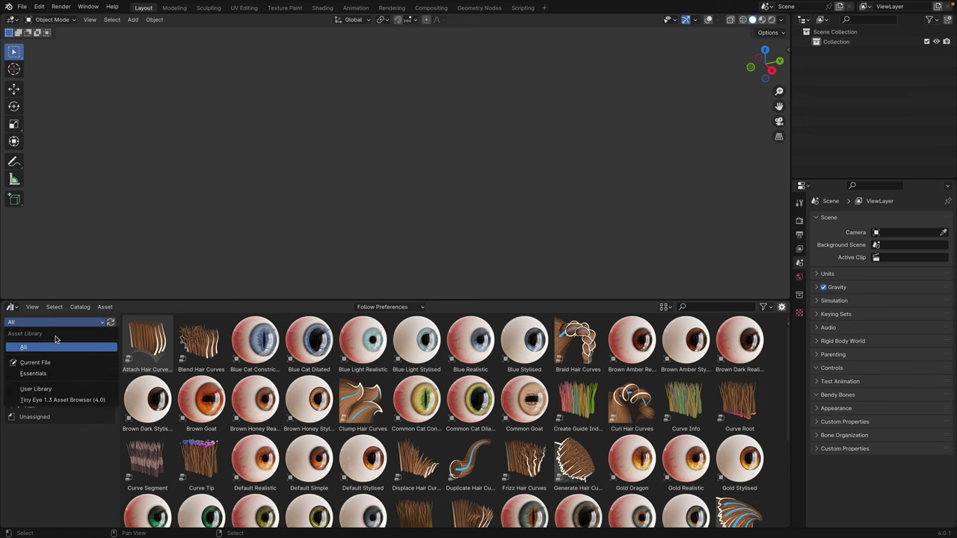
pyautogui.click(62, 400)
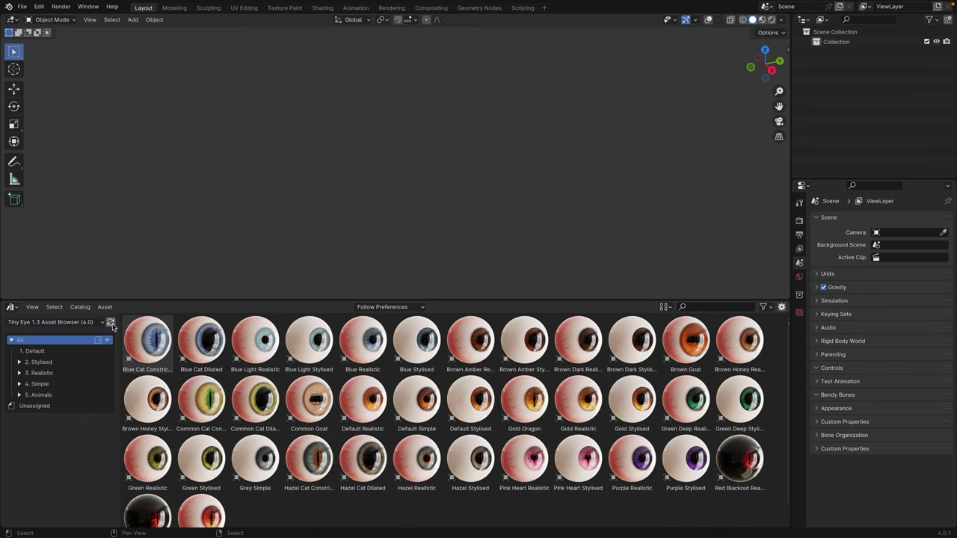
pyautogui.click(110, 324)
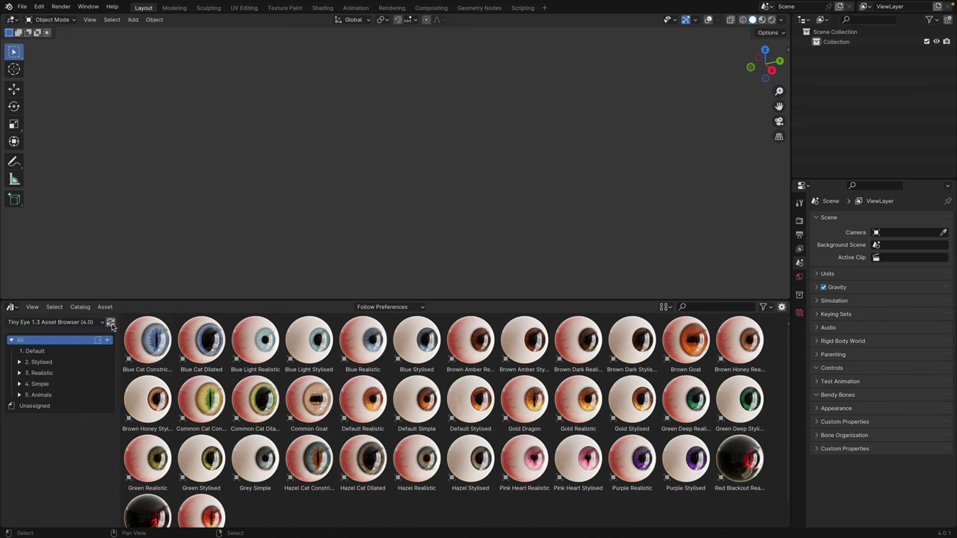
# - Add the Default Realistic eye from the asset library, clear its location to the world origin, and frame it in the viewport
pyautogui.moveTo(378, 404); pyautogui.dragTo(396, 248)
pyautogui.hotkey('alt', 'g')
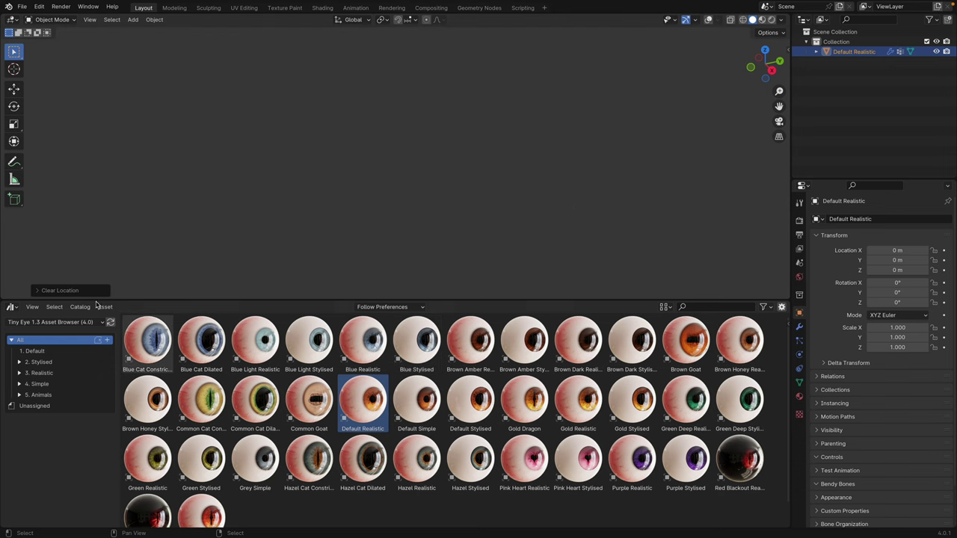
pyautogui.moveTo(133, 299); pyautogui.dragTo(153, 536)
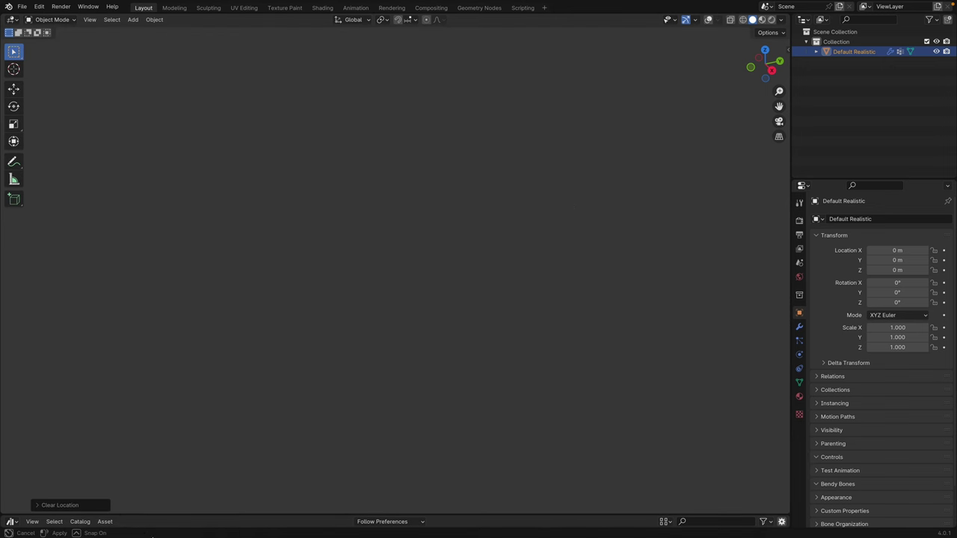
pyautogui.click(541, 286)
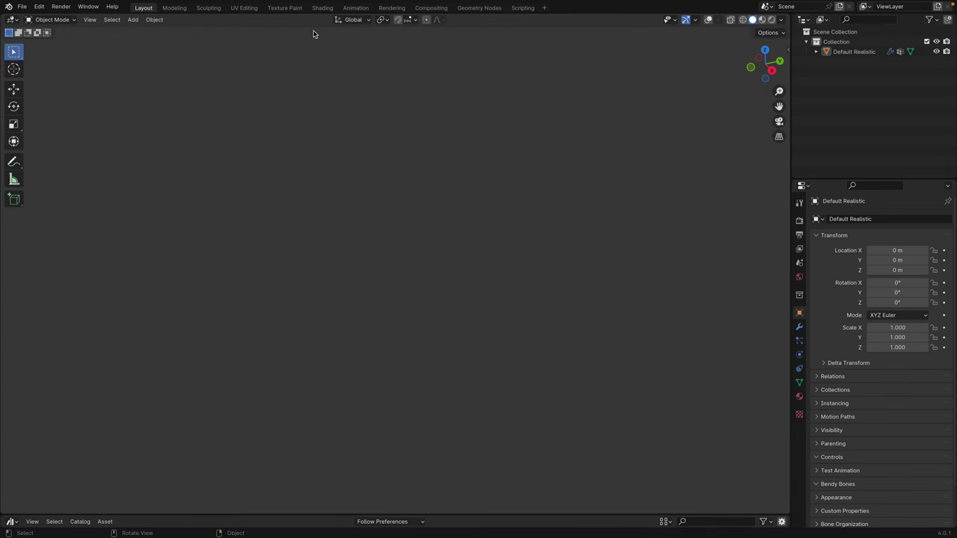
pyautogui.click(855, 54)
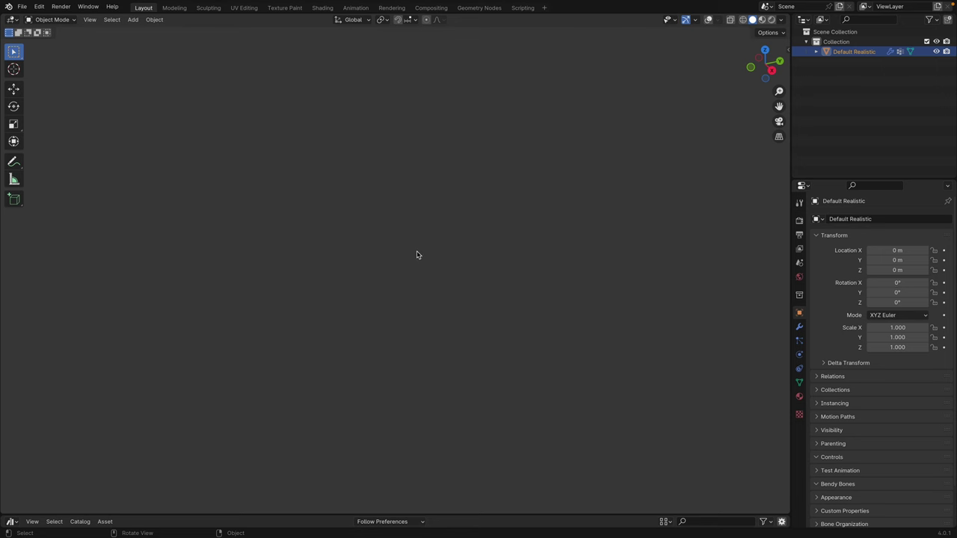
pyautogui.press('KP_Decimal')
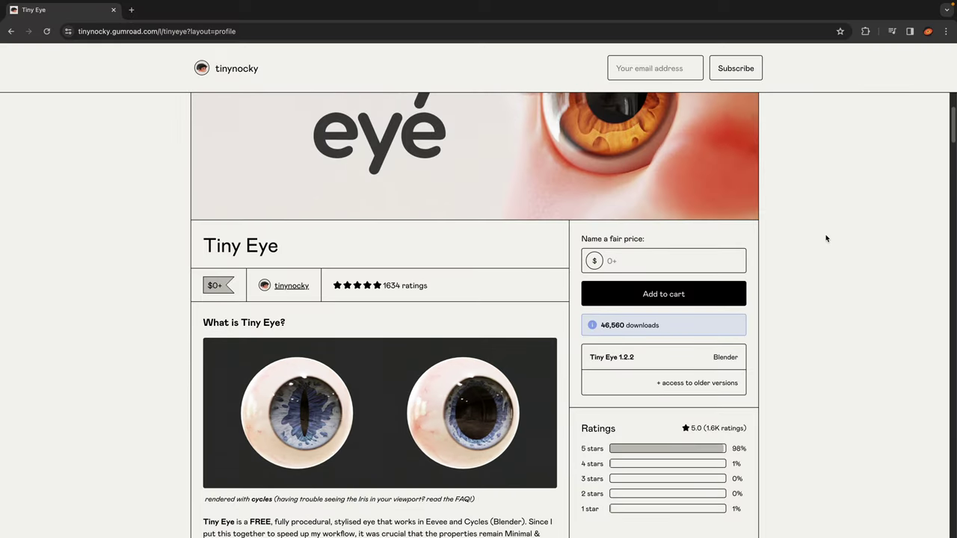
# - Switch to the Tiny Eye Gumroad page, set the price to 0 and add the product to the cart
pyautogui.click(672, 253)
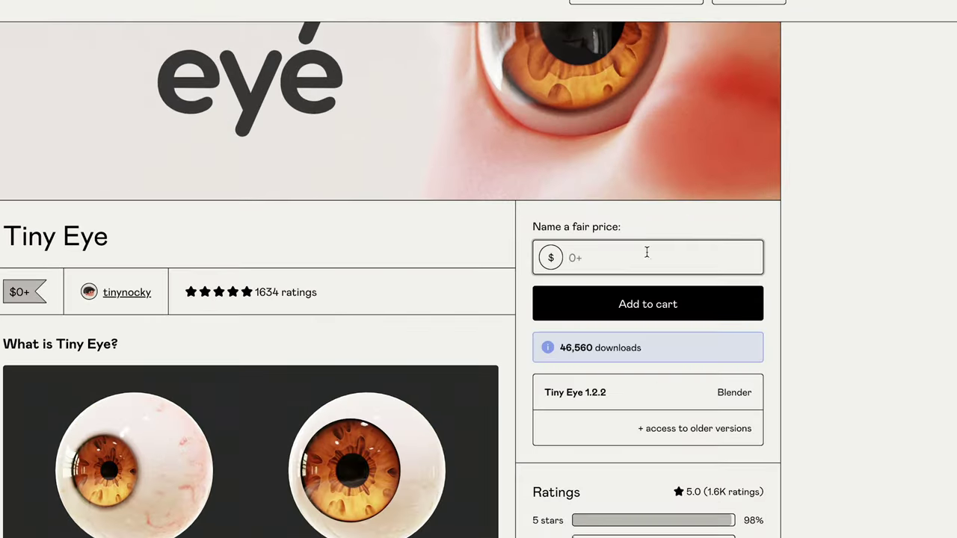
pyautogui.write('0')
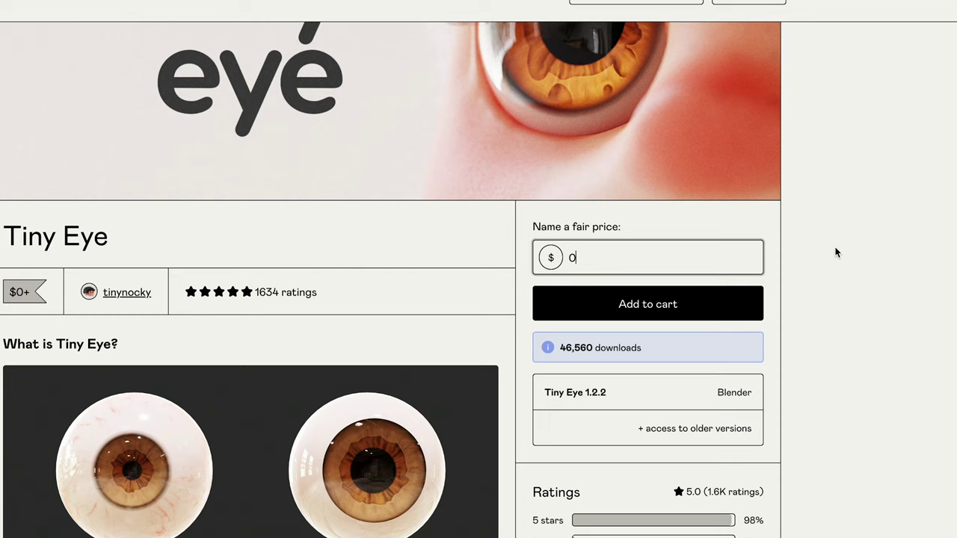
pyautogui.click(675, 304)
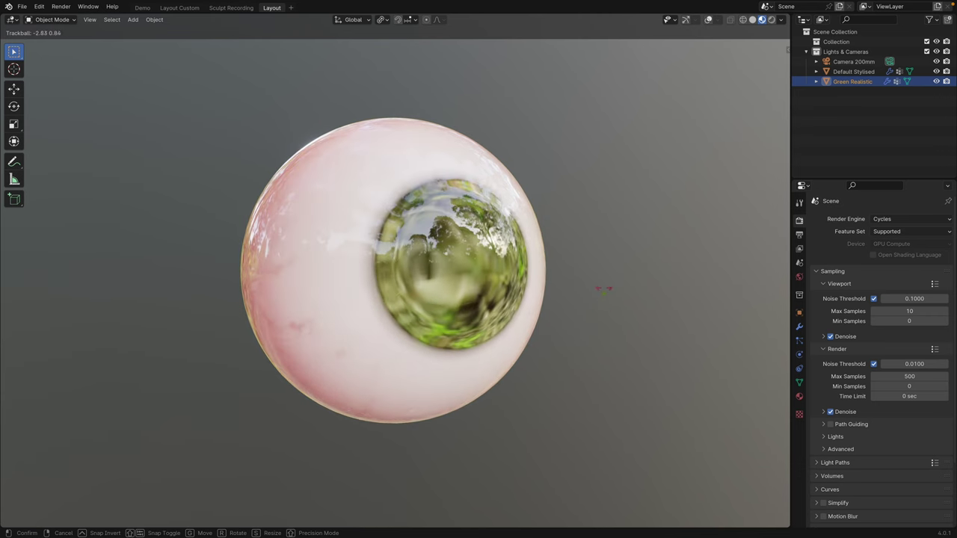
# - Set the render engine to EEVEE, enable Screen Space Reflections with Refraction, and trackball-rotate the Green Realistic eye
pyautogui.click(619, 304)
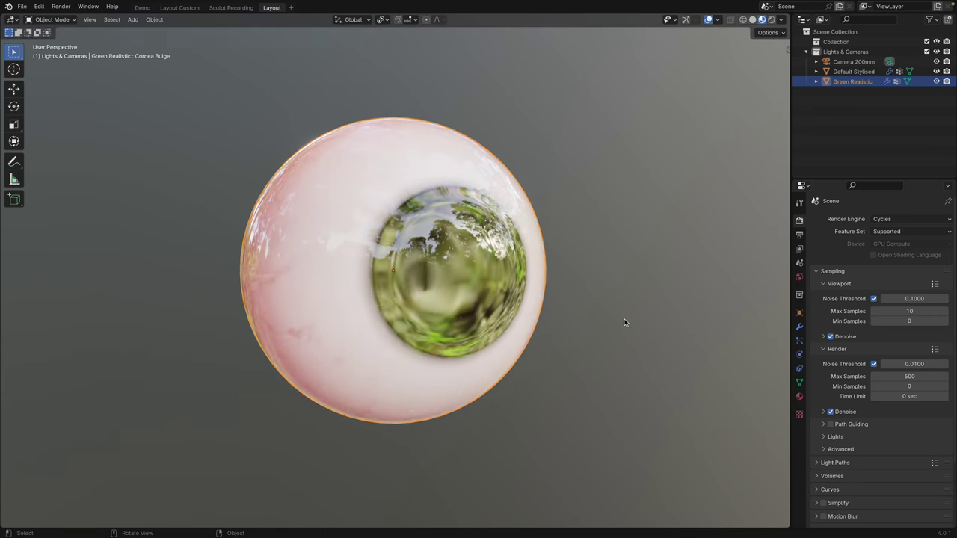
pyautogui.click(903, 220)
pyautogui.click(886, 231)
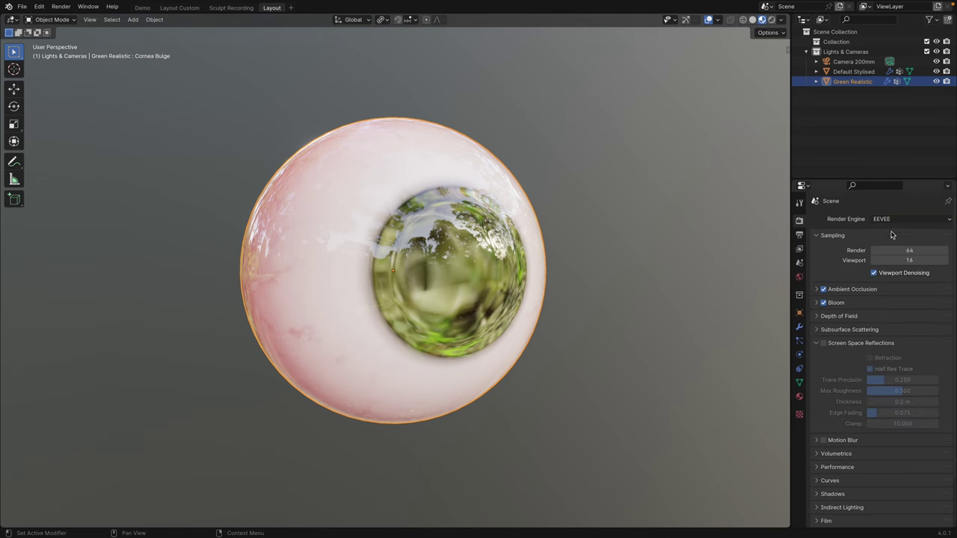
pyautogui.click(823, 343)
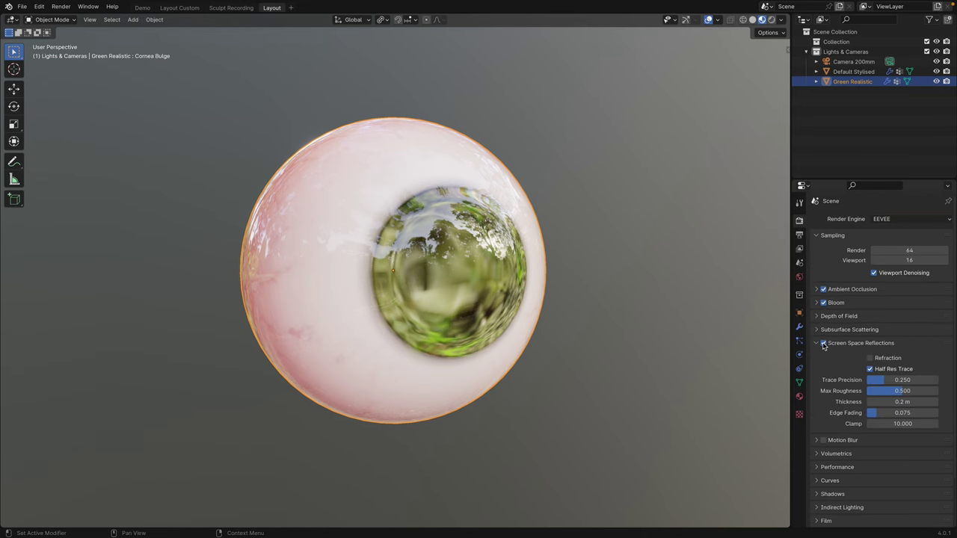
pyautogui.click(870, 358)
pyautogui.press('r')
pyautogui.press('r')
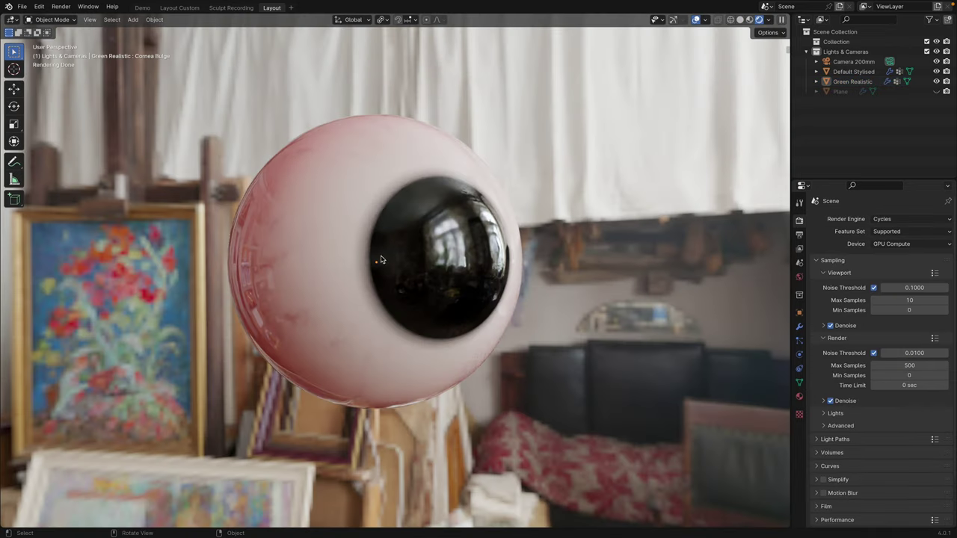
# - Trackball-rotate the Green Realistic eye in the Cycles rendered view so that its iris points upward
pyautogui.click(483, 271)
pyautogui.press('r')
pyautogui.press('r')
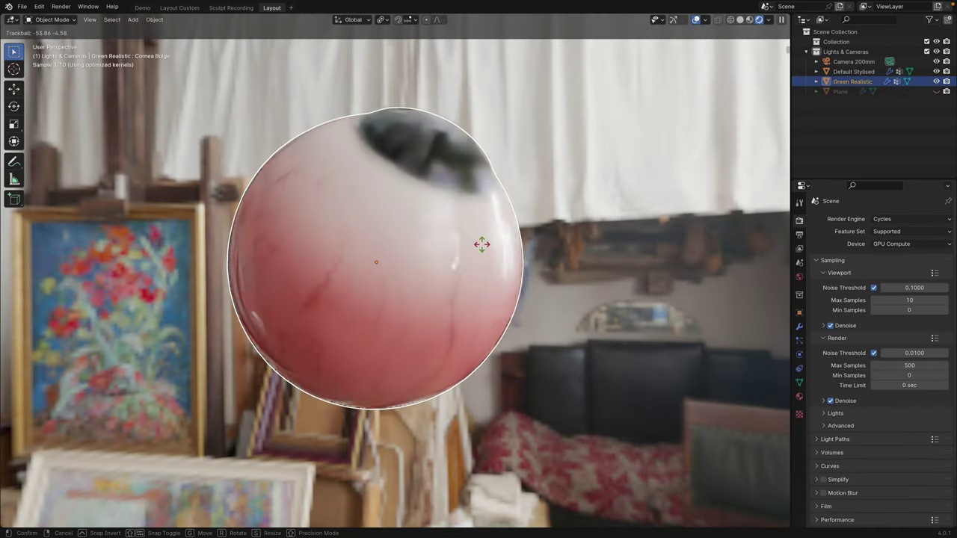
pyautogui.click(481, 249)
pyautogui.click(611, 261)
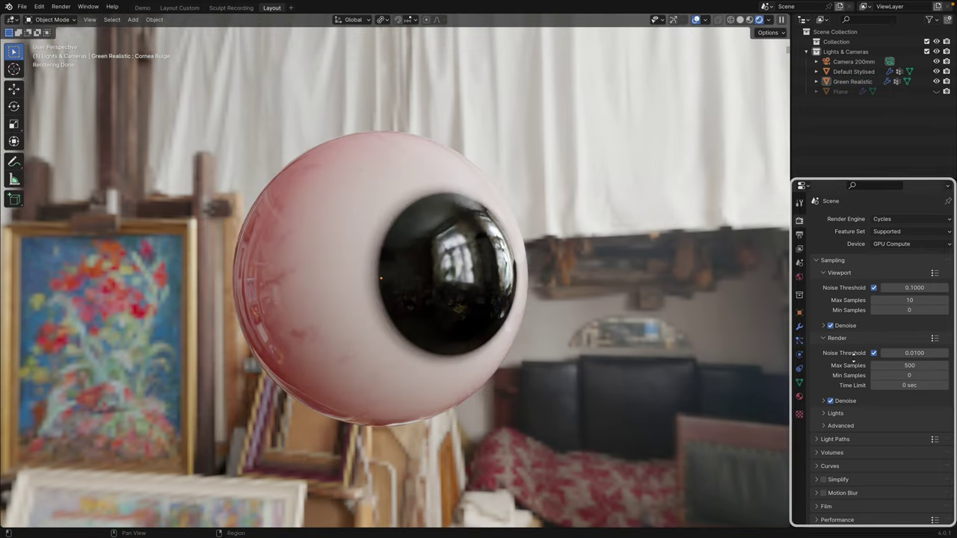
# - Set the Transmission max bounces in the Cycles light path settings to 1
pyautogui.scroll(-2, 856, 374)
pyautogui.click(852, 386)
pyautogui.click(845, 398)
pyautogui.scroll(-4, 889, 366)
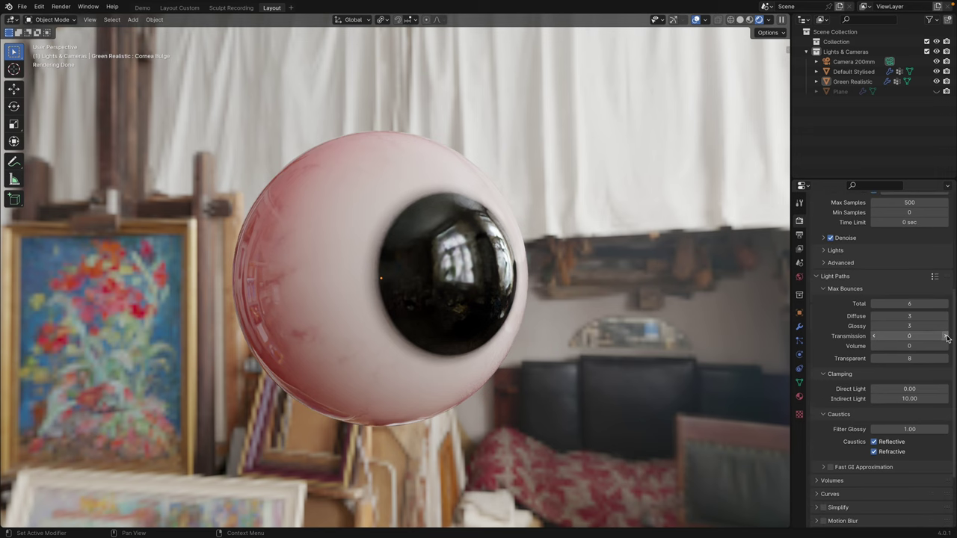
pyautogui.click(944, 335)
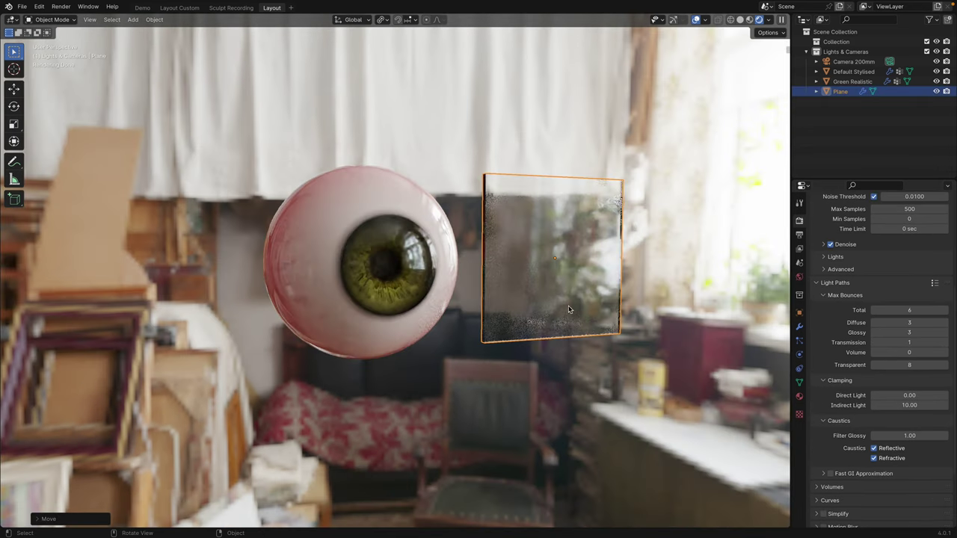
# - Move the glass plane along X so it covers half of the eye, and set the Transmission bounces to 3
pyautogui.press('g')
pyautogui.press('x')
pyautogui.click(570, 278)
pyautogui.click(516, 368)
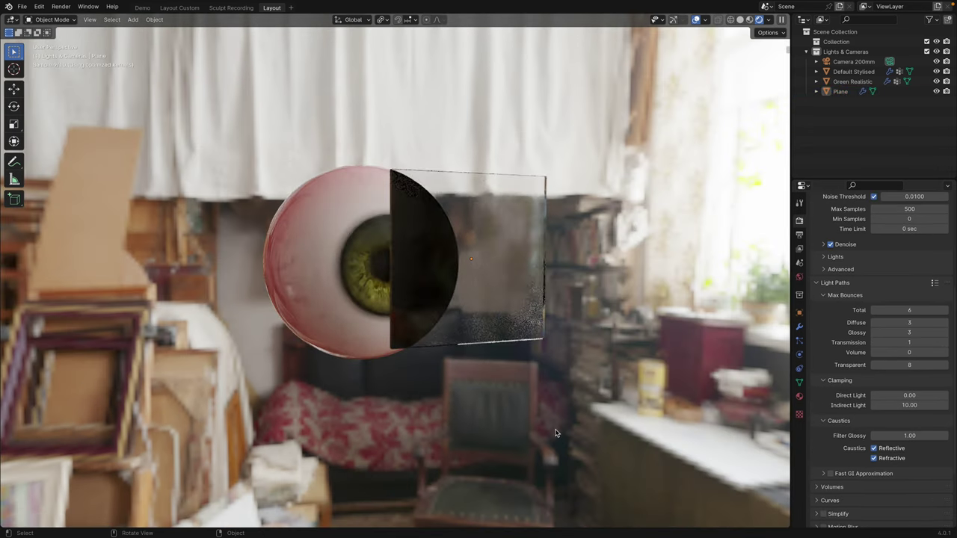
pyautogui.moveTo(524, 327); pyautogui.dragTo(509, 341, button='middle')
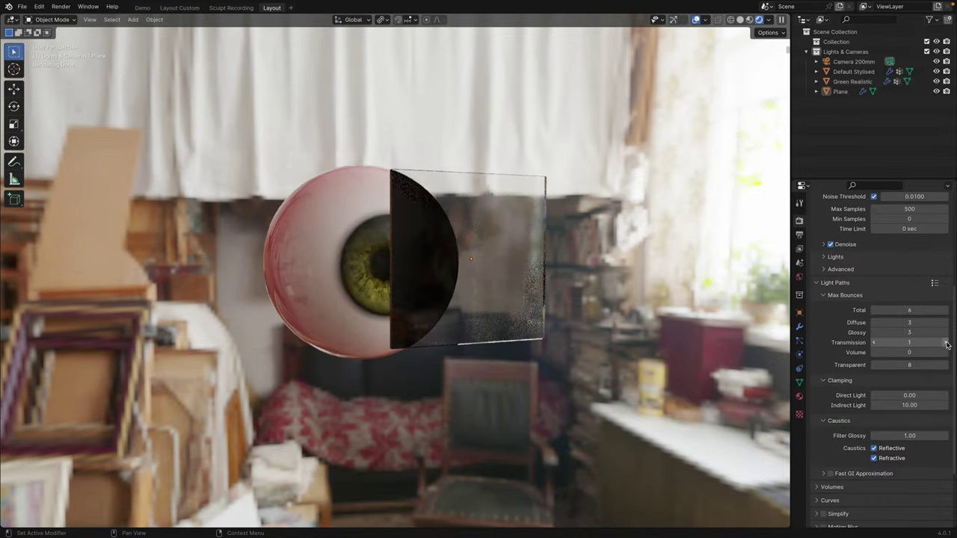
pyautogui.click(945, 343)
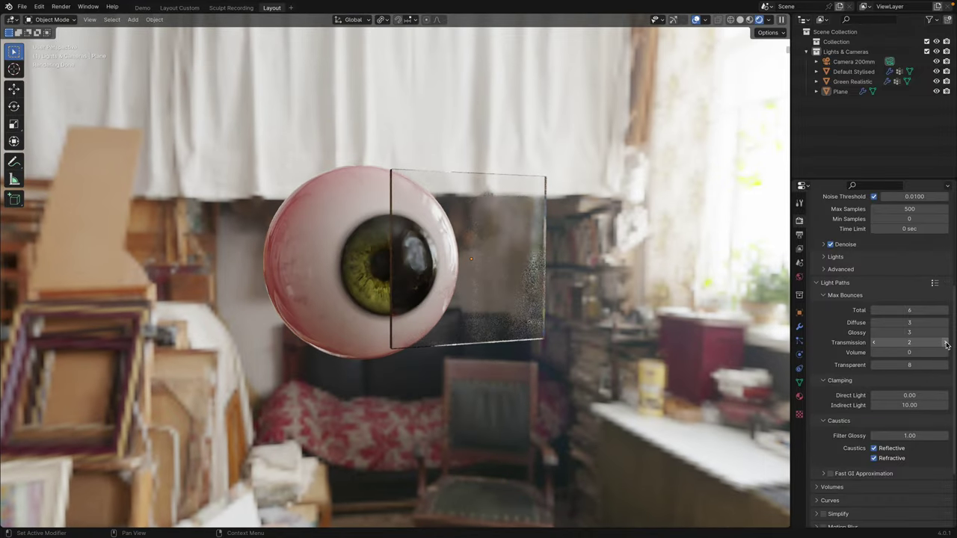
pyautogui.click(945, 343)
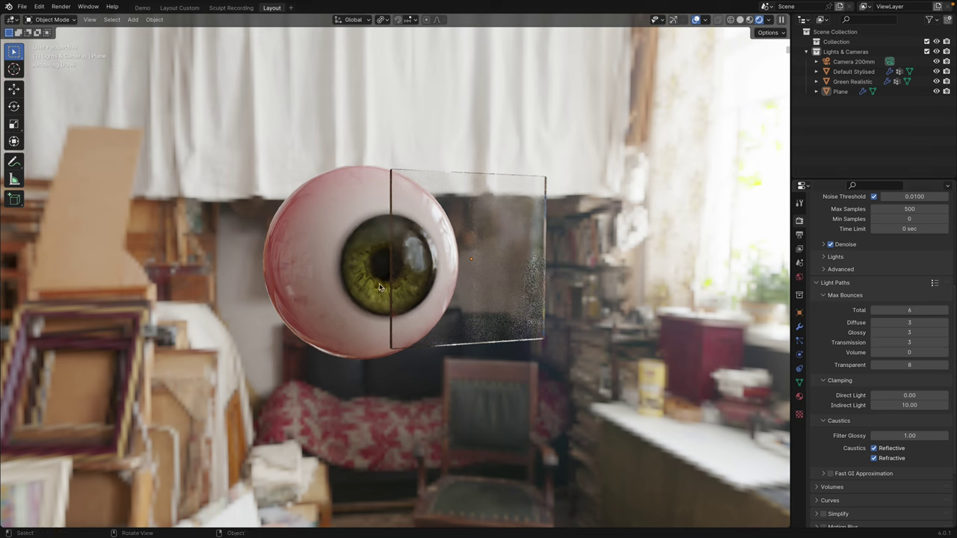
# - Duplicate the glass plane along X so a second pane overlaps the eye, and raise the Transmission bounces by two
pyautogui.hotkey('shift', 'd')
pyautogui.press('x')
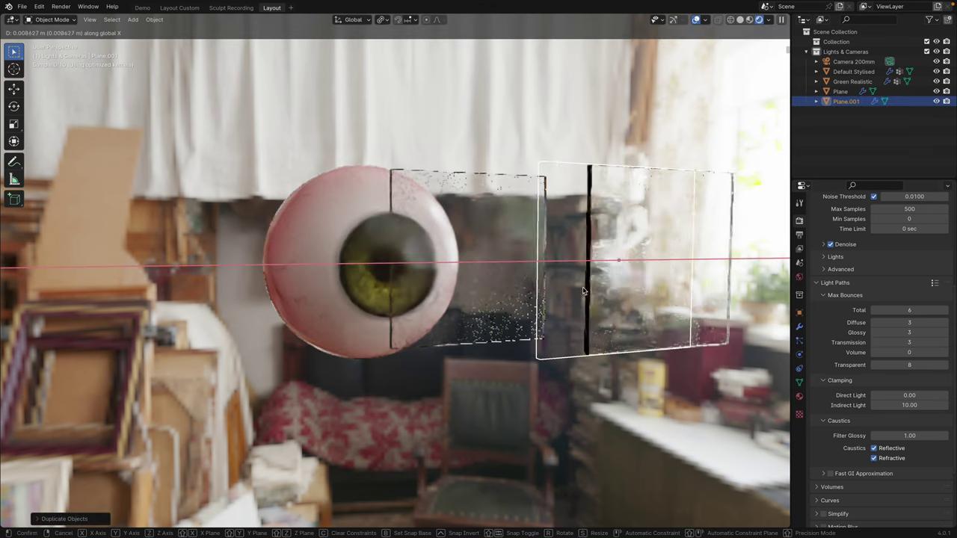
pyautogui.click(484, 293)
pyautogui.click(736, 416)
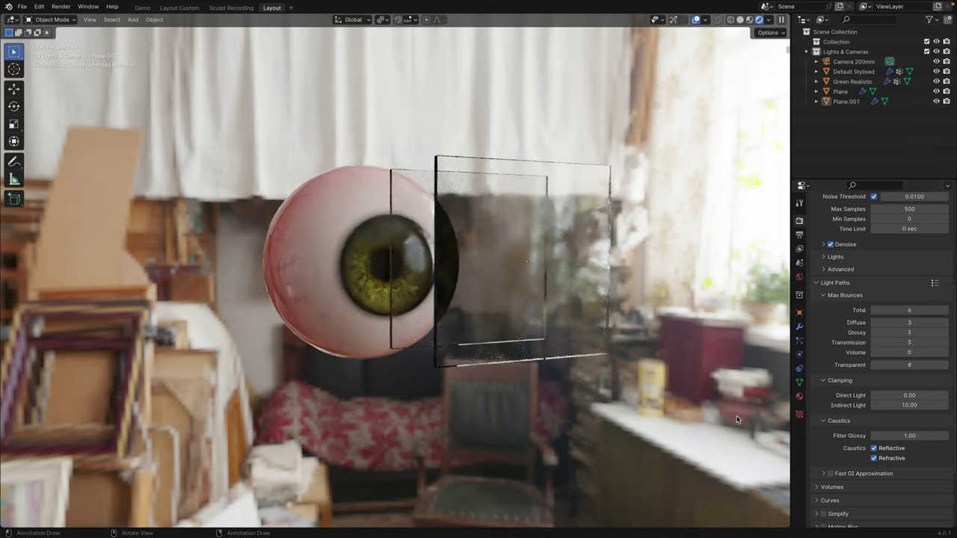
pyautogui.moveTo(609, 327)
pyautogui.mouseDown(button='middle')
pyautogui.moveTo(596, 326)
pyautogui.moveTo(607, 326)
pyautogui.mouseUp(button='middle')
pyautogui.click(946, 343)
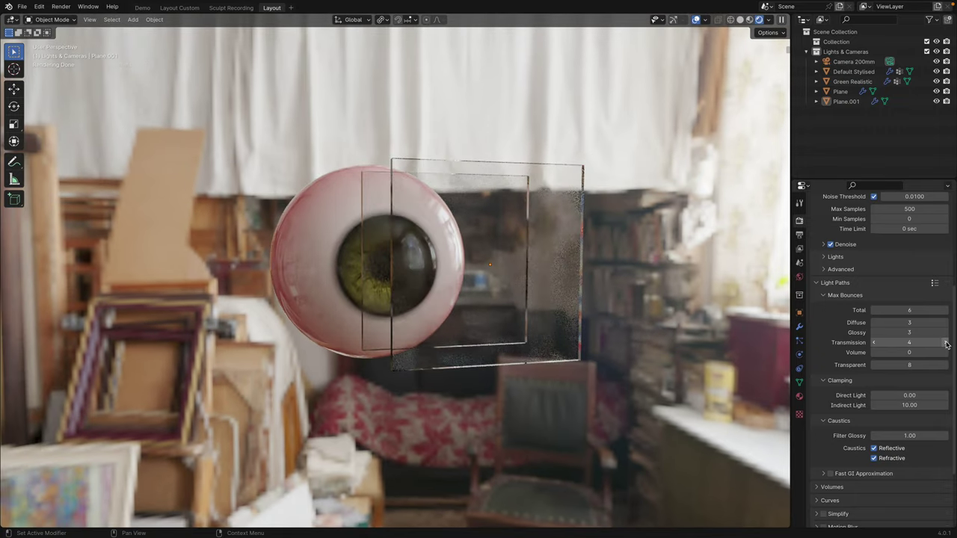
pyautogui.click(947, 343)
# - Duplicate the front glass plane along X to add a third pane in front of the eye
pyautogui.hotkey('shift', 'd')
pyautogui.press('x')
pyautogui.click(461, 272)
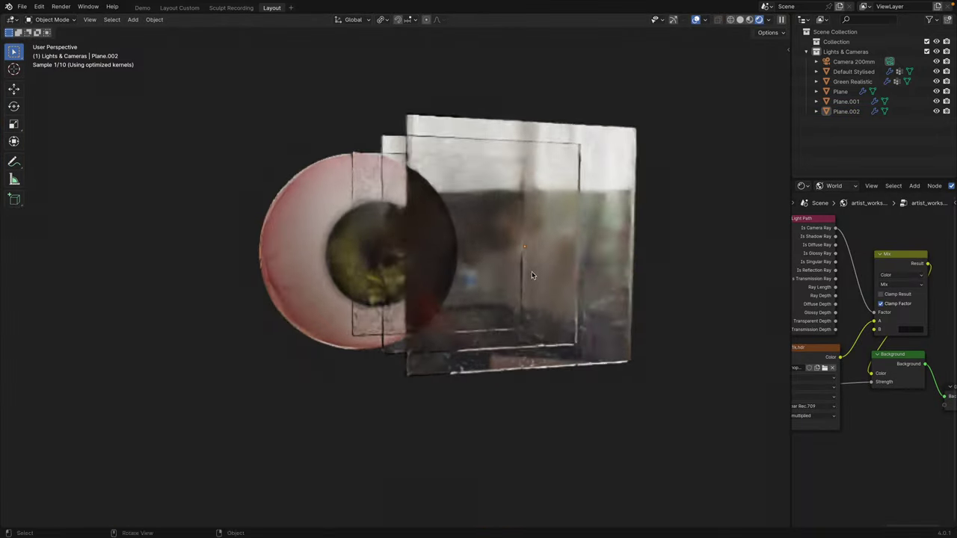
# - Select all three glass planes and move them together along X to cover more of the eye
pyautogui.moveTo(531, 275); pyautogui.dragTo(531, 278, button='middle')
pyautogui.click(383, 318)
pyautogui.keyDown('shift'); pyautogui.click(414, 326); pyautogui.keyUp('shift')
pyautogui.keyDown('shift'); pyautogui.click(465, 332); pyautogui.keyUp('shift')
pyautogui.press('g')
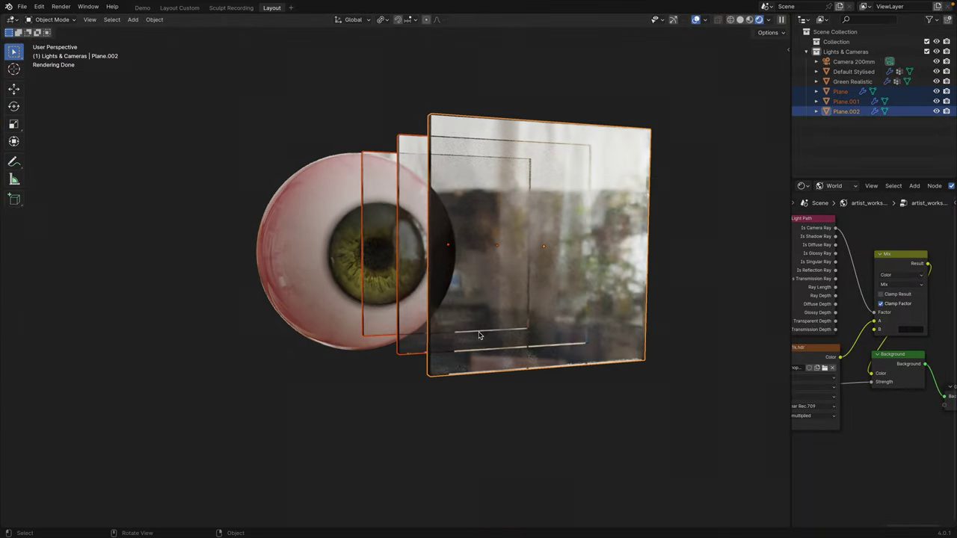
pyautogui.press('x')
pyautogui.click(448, 332)
pyautogui.click(669, 380)
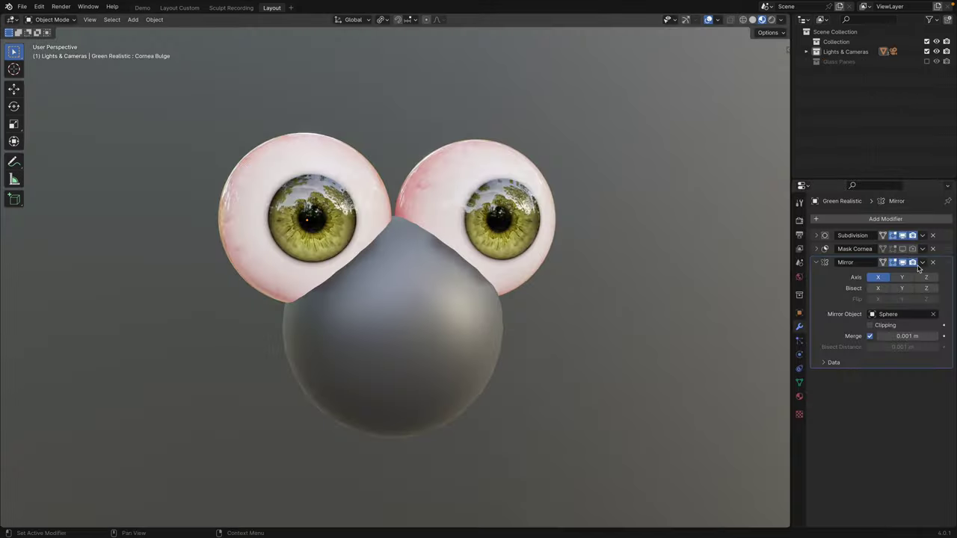
# - Try to apply the Mirror modifier on the Green Realistic eye, and apply all shape keys of its mesh
pyautogui.click(923, 263)
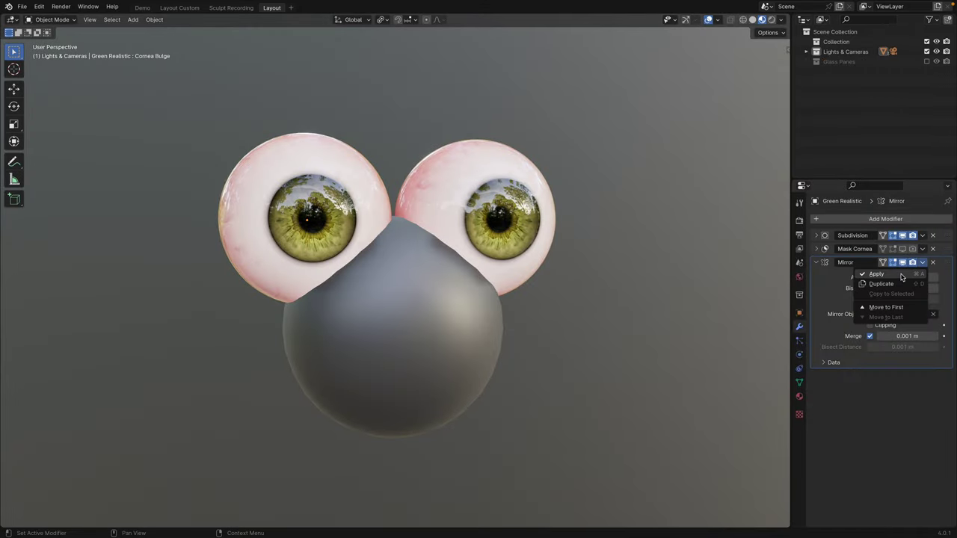
pyautogui.click(876, 274)
pyautogui.click(799, 382)
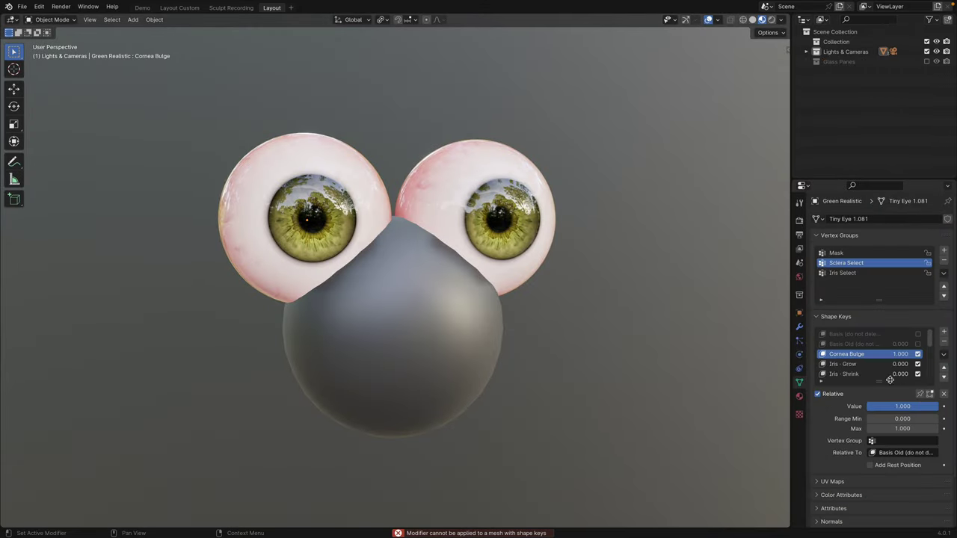
pyautogui.moveTo(880, 382); pyautogui.dragTo(880, 499)
pyautogui.moveTo(875, 449); pyautogui.dragTo(878, 355, button='middle')
pyautogui.click(944, 261)
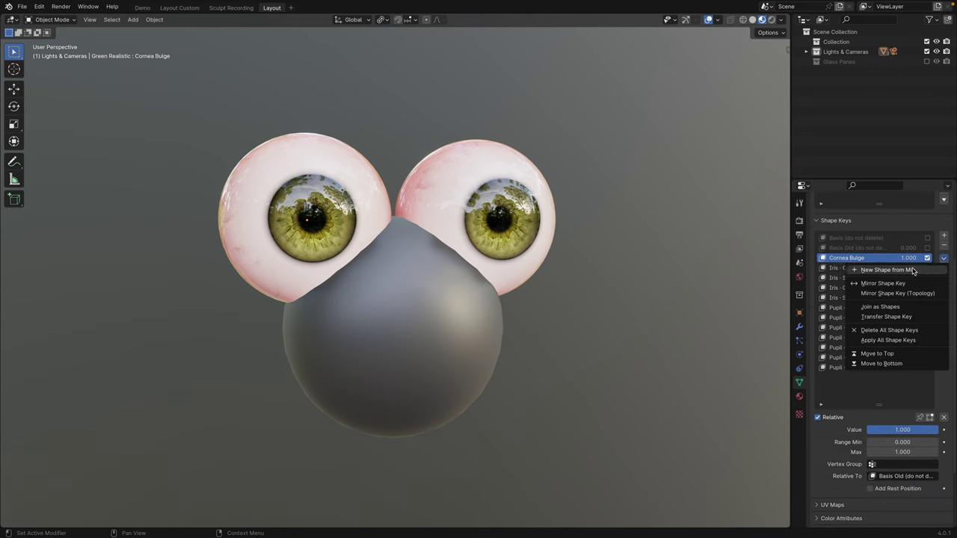
pyautogui.click(893, 346)
# - Apply the Mirror modifier on the Green Realistic eye
pyautogui.click(800, 329)
pyautogui.click(923, 263)
pyautogui.click(894, 275)
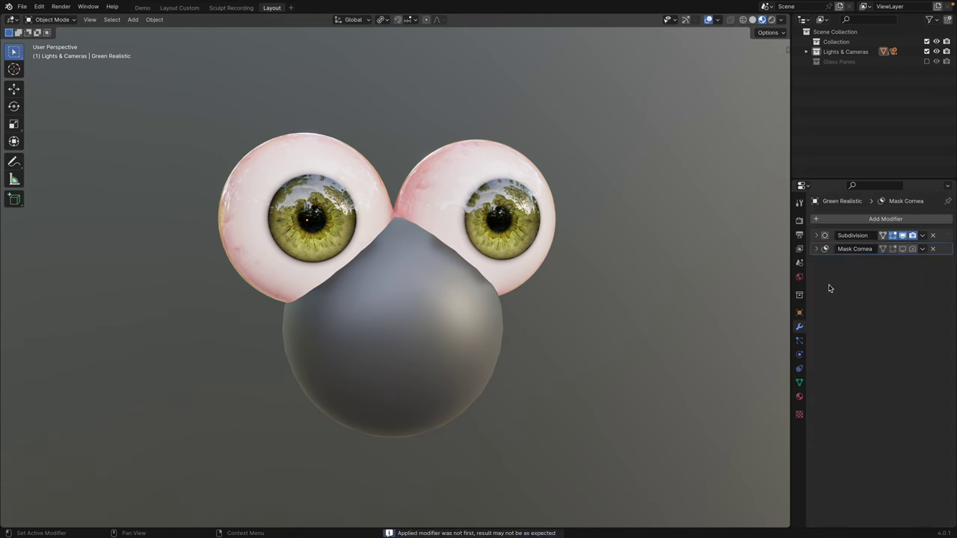
# - Undo the applied mirror and shape keys, and delete the Mirror modifier from the Green Realistic eye
pyautogui.hotkey('ctrl', 'z')
pyautogui.hotkey('ctrl', 'z')
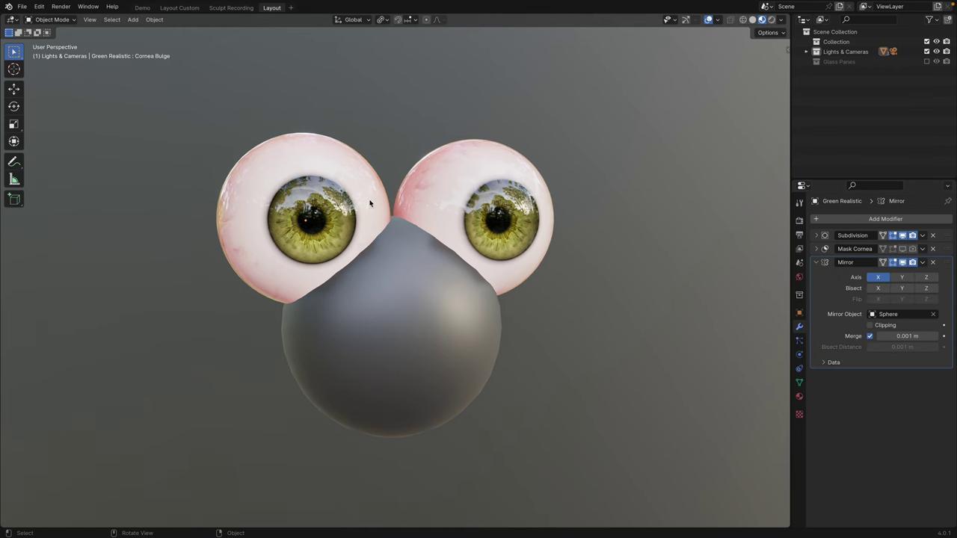
pyautogui.click(933, 262)
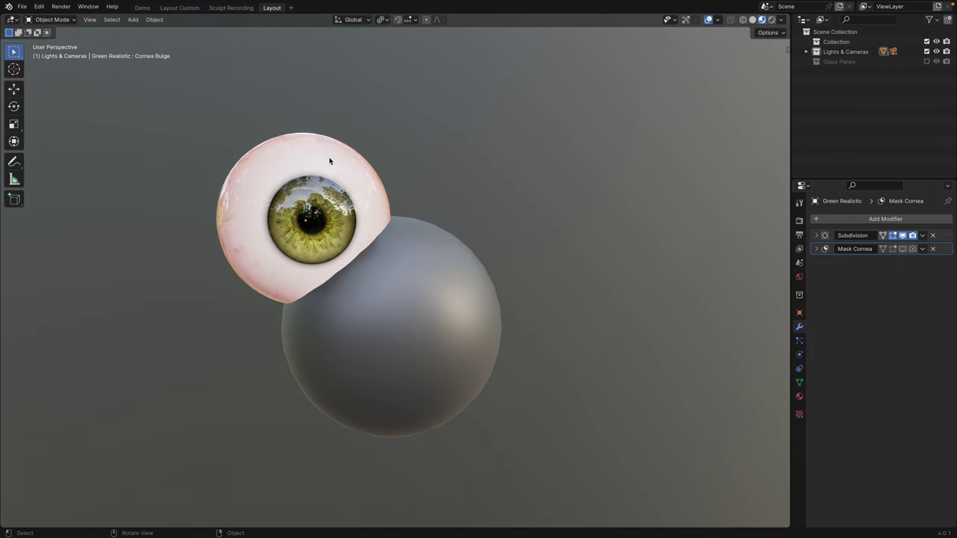
# - Duplicate the Green Realistic eye in place and reverse the sign of the copy's X location to mirror its position
pyautogui.hotkey('shift', 'd')
pyautogui.press('Escape')
pyautogui.click(873, 250)
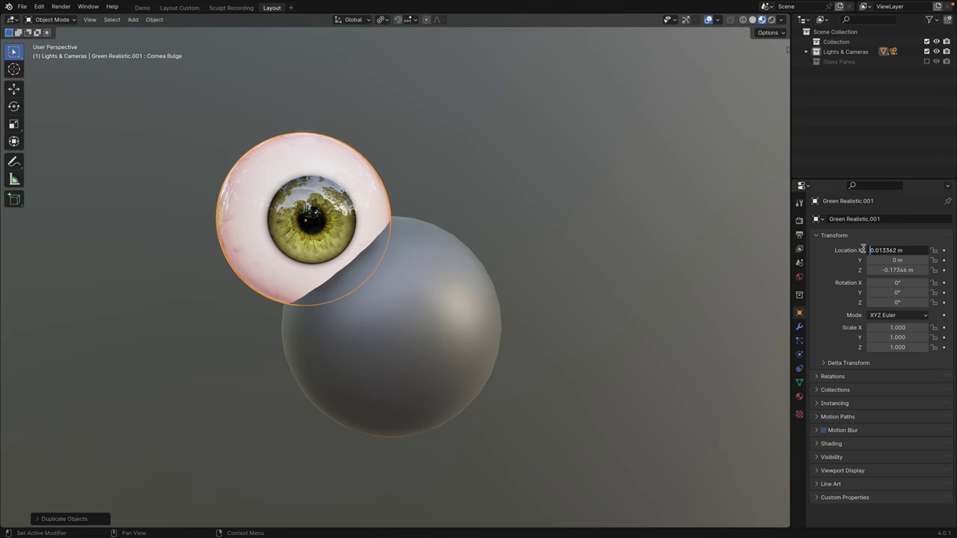
pyautogui.press('Return')
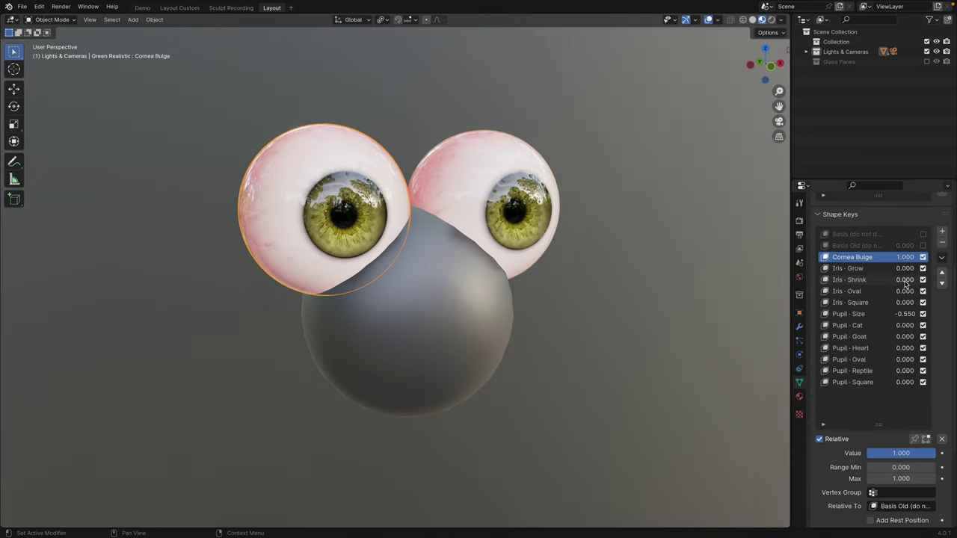
# - Test the Iris - Shrink shape key, and link the mesh data of the two Green Realistic eyes
pyautogui.moveTo(904, 280)
pyautogui.mouseDown()
pyautogui.moveTo(934, 279)
pyautogui.moveTo(905, 280)
pyautogui.mouseUp()
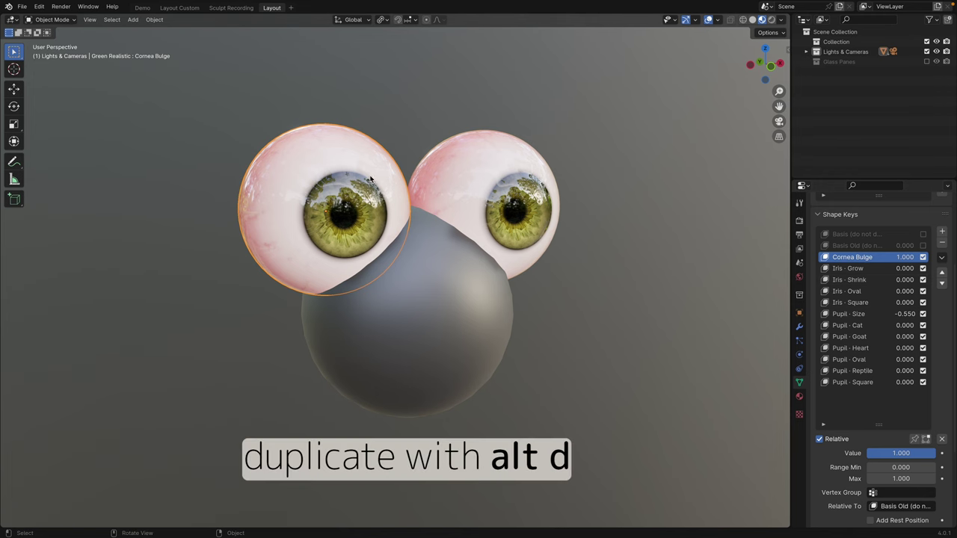
pyautogui.hotkey('alt', 'd')
pyautogui.hotkey('ctrl', 'l')
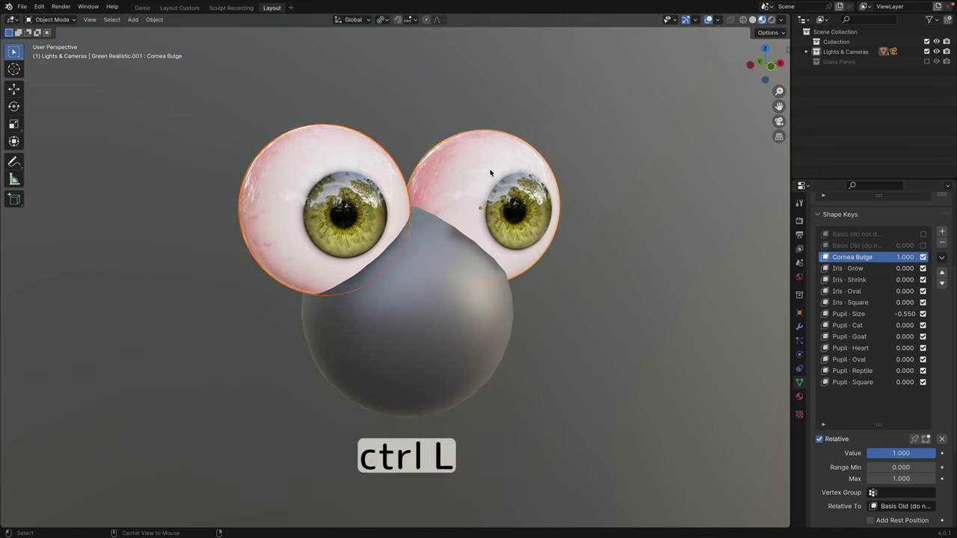
pyautogui.click(457, 184)
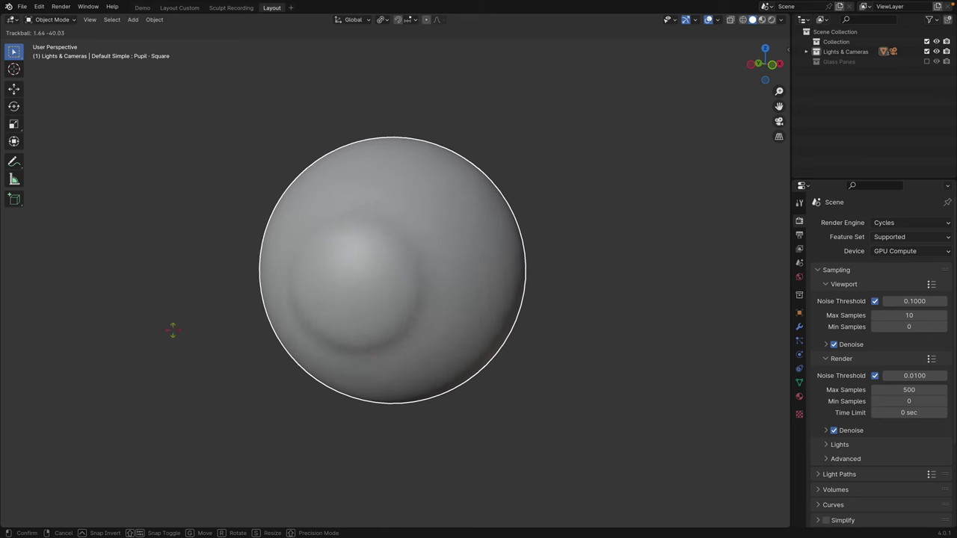
# - Trackball-rotate the Default Simple eye in Solid and Material Preview shading, and switch the viewport to Rendered shading
pyautogui.click(611, 191)
pyautogui.click(689, 118)
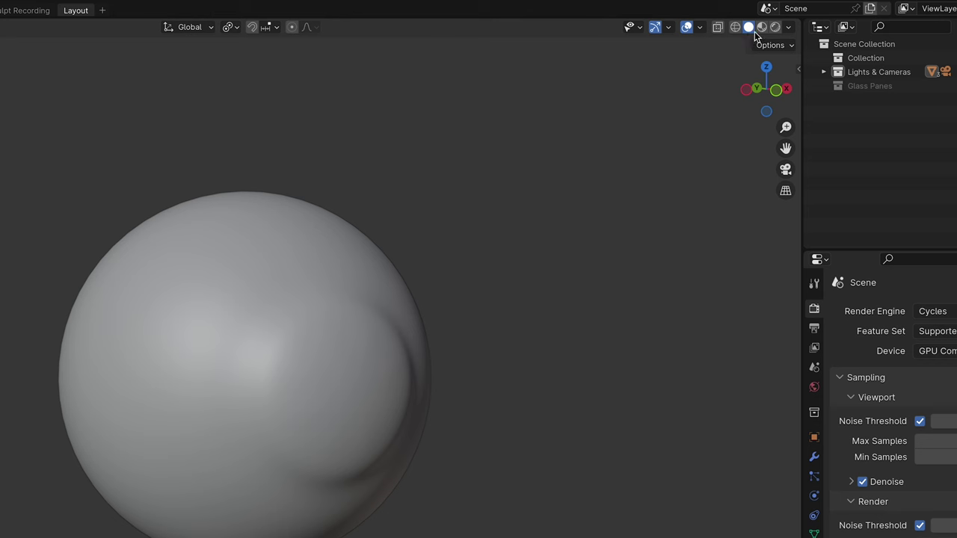
pyautogui.click(762, 27)
pyautogui.press('r')
pyautogui.press('r')
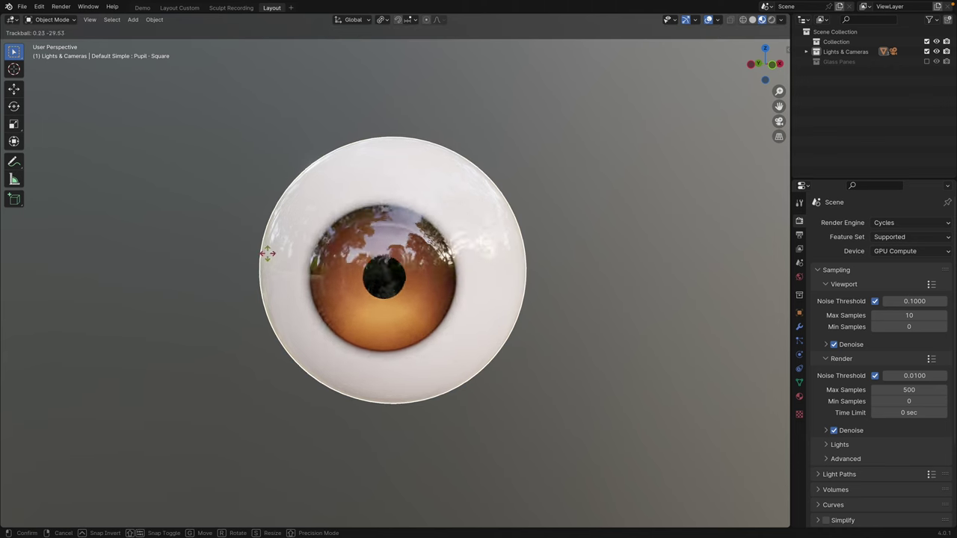
pyautogui.click(632, 184)
pyautogui.click(772, 21)
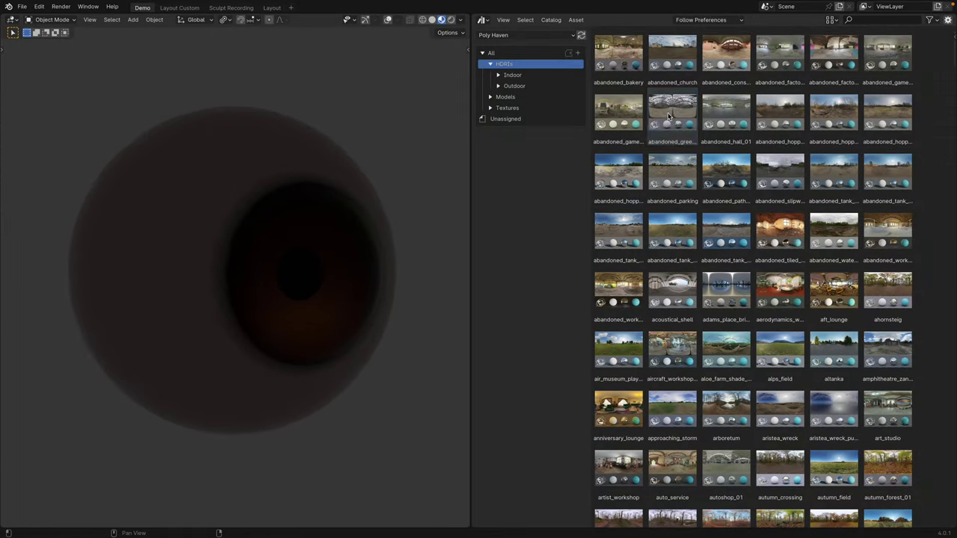
# - Apply a series of Poly Haven HDRIs from the asset library to the scene to try different lighting on the eye
pyautogui.moveTo(670, 116); pyautogui.dragTo(450, 114)
pyautogui.moveTo(619, 174); pyautogui.dragTo(402, 116)
pyautogui.moveTo(780, 233); pyautogui.dragTo(402, 139)
pyautogui.scroll(-5, 748, 262)
pyautogui.moveTo(887, 217); pyautogui.dragTo(418, 132)
pyautogui.moveTo(672, 340); pyautogui.dragTo(401, 207)
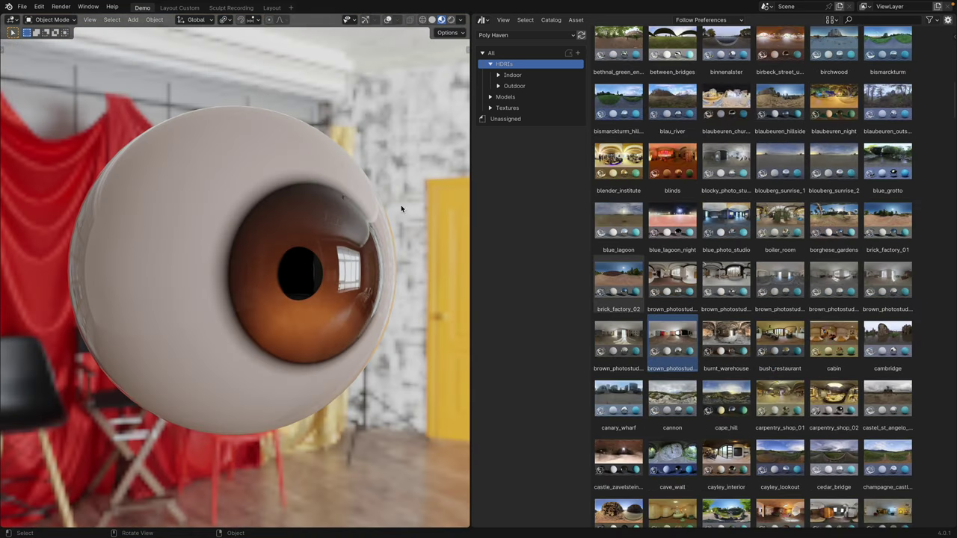
pyautogui.moveTo(726, 340); pyautogui.dragTo(419, 179)
pyautogui.moveTo(618, 340); pyautogui.dragTo(424, 209)
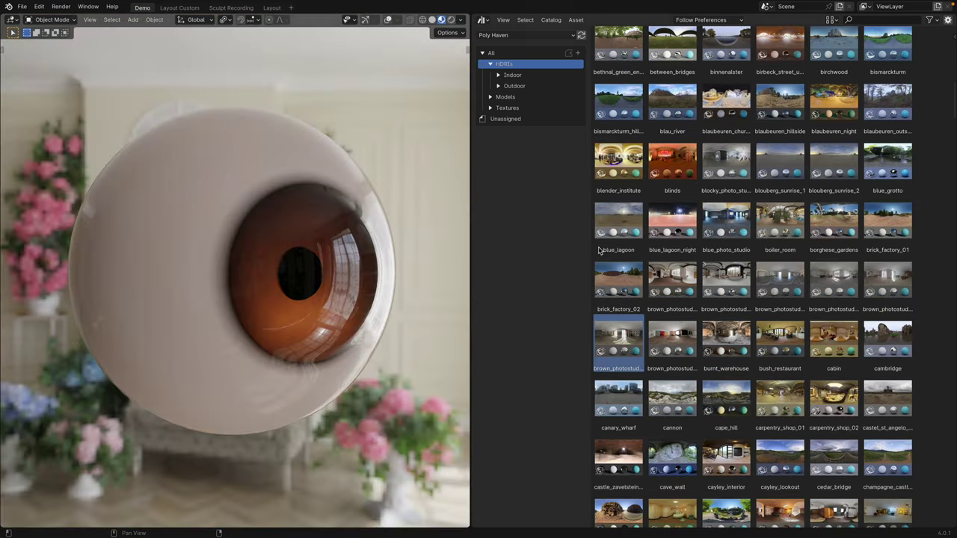
pyautogui.moveTo(726, 284); pyautogui.dragTo(383, 90)
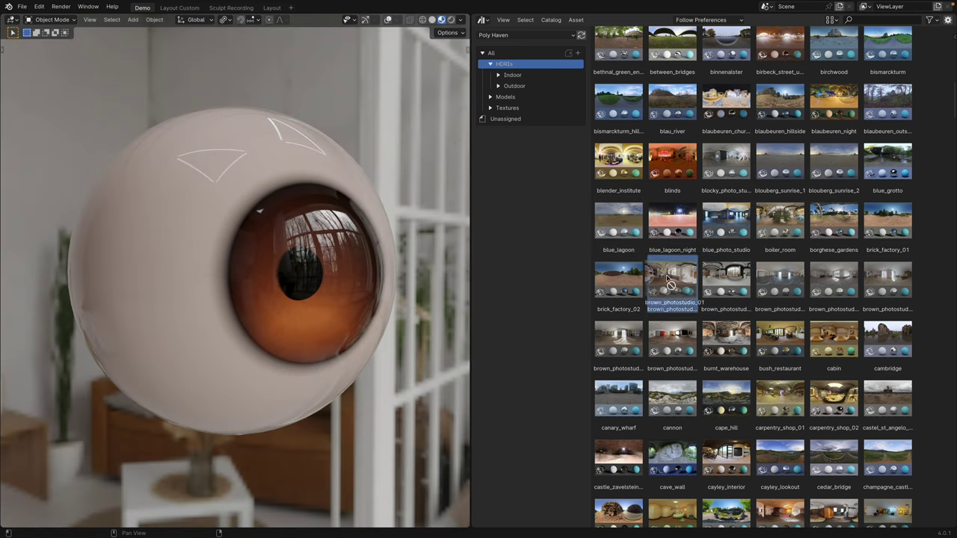
pyautogui.moveTo(590, 232); pyautogui.dragTo(396, 76)
pyautogui.moveTo(396, 76); pyautogui.dragTo(396, 78)
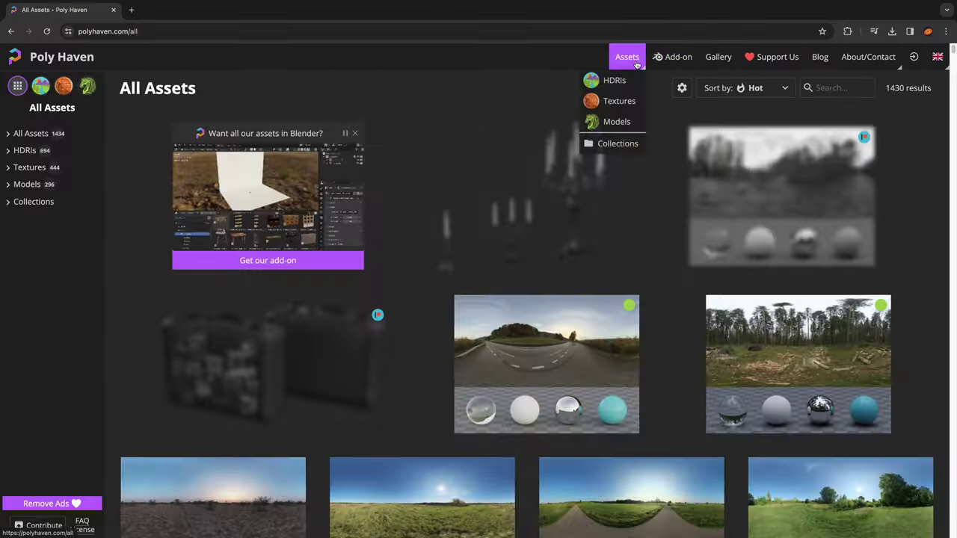
# - Switch to the Poly Haven website and look through its add-on page, Models library and free licence information
pyautogui.click(674, 57)
pyautogui.scroll(-7, 868, 264)
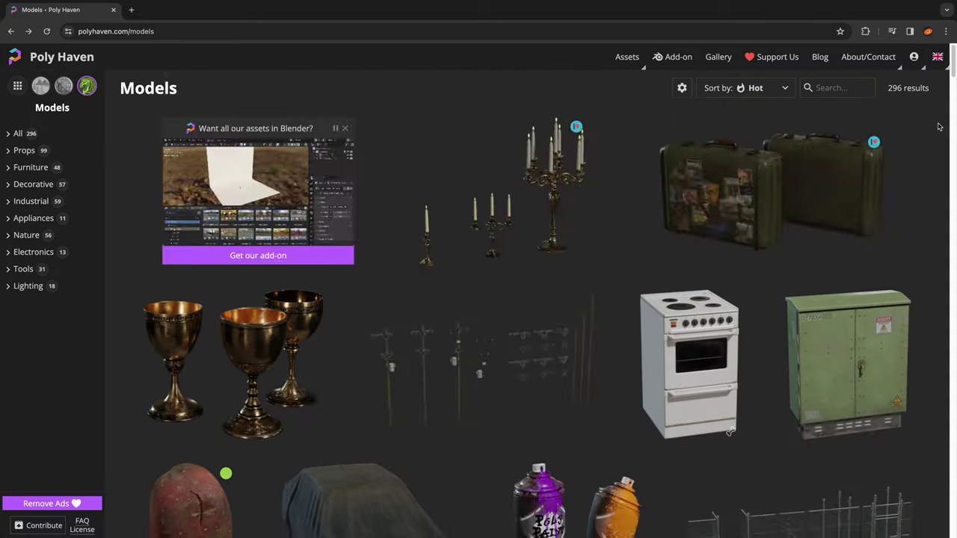
pyautogui.scroll(-10, 940, 126)
pyautogui.scroll(-5, 940, 125)
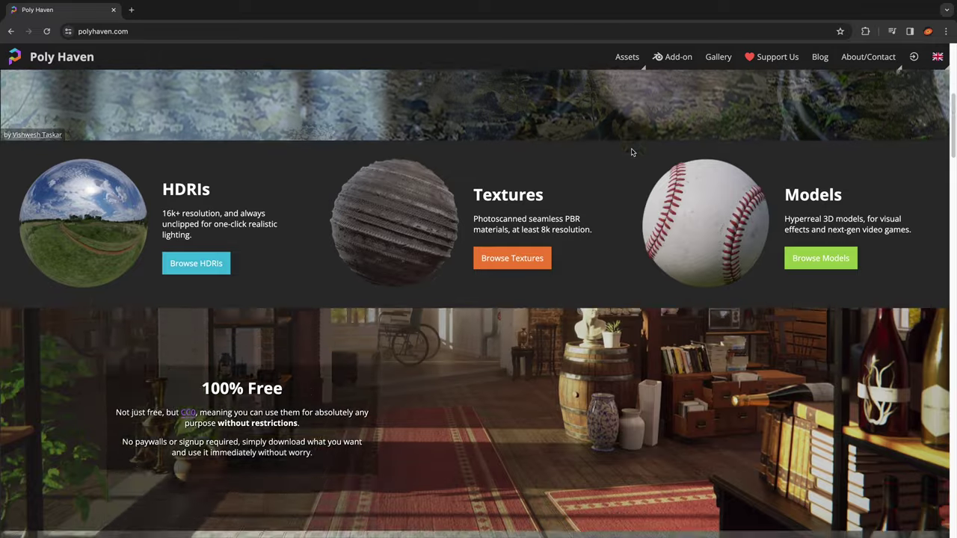
pyautogui.scroll(-3, 631, 152)
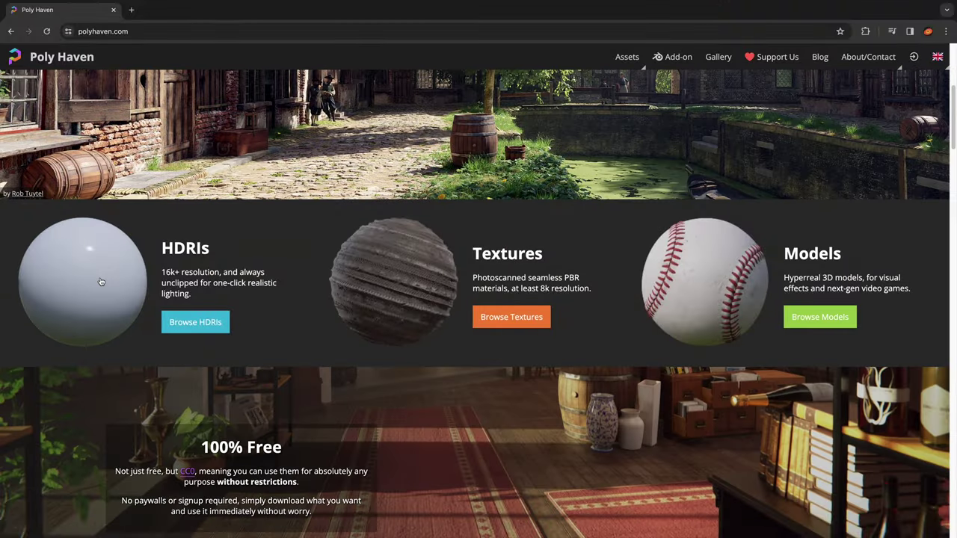
# - Download the Brown Photostudio 02 HDRI from Poly Haven at 1K resolution in HDR format
pyautogui.click(101, 282)
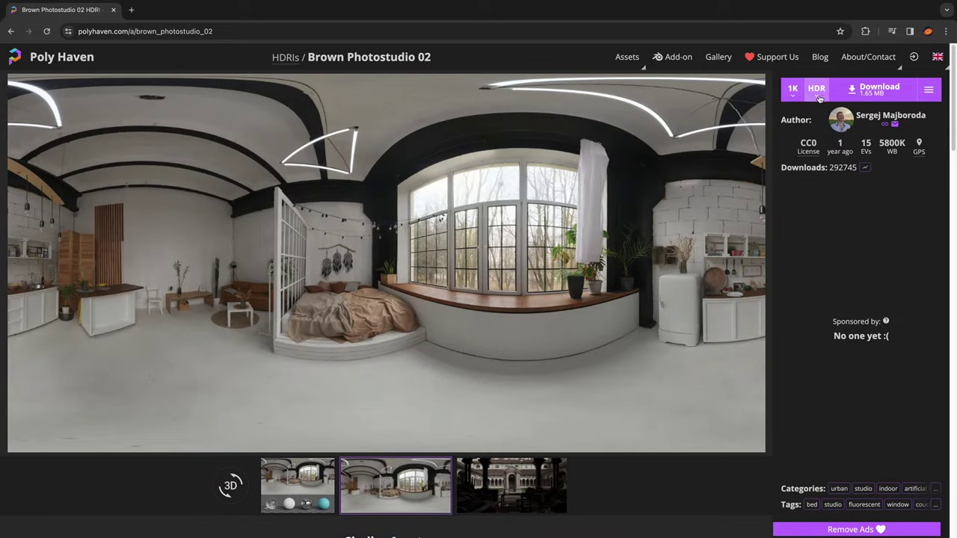
pyautogui.click(876, 90)
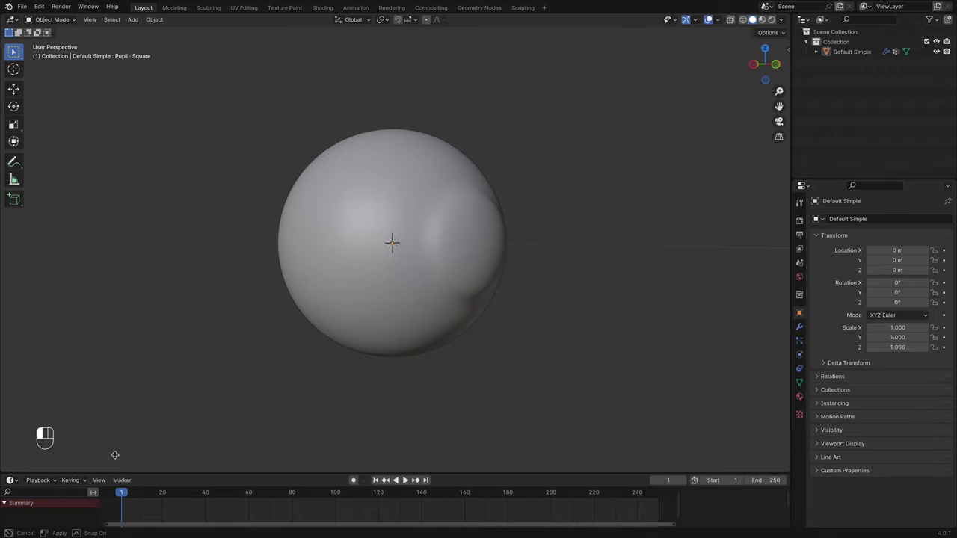
# - In Blender, enlarge the timeline area, turn it into a Shader Editor and show the World shader nodes in full
pyautogui.moveTo(115, 464); pyautogui.dragTo(44, 263)
pyautogui.click(11, 269)
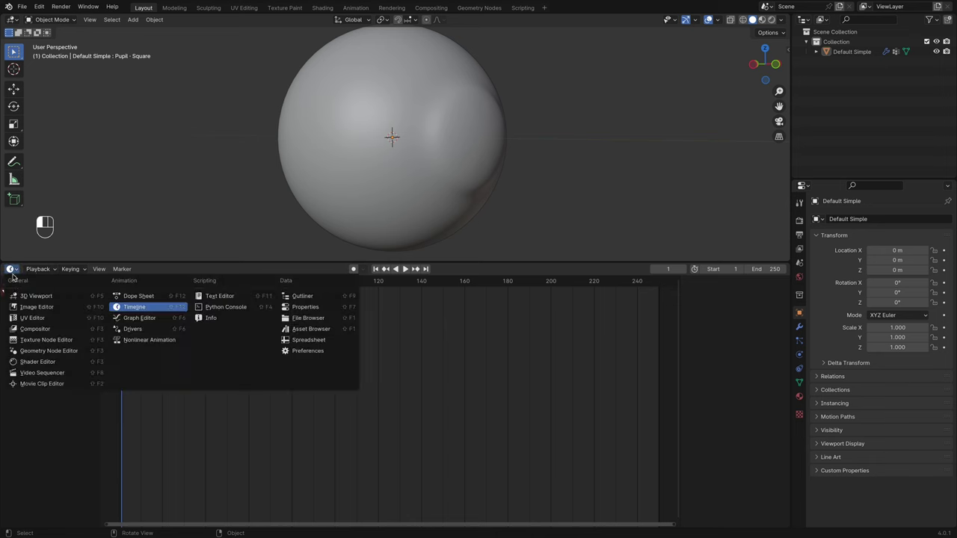
pyautogui.click(38, 362)
pyautogui.click(47, 269)
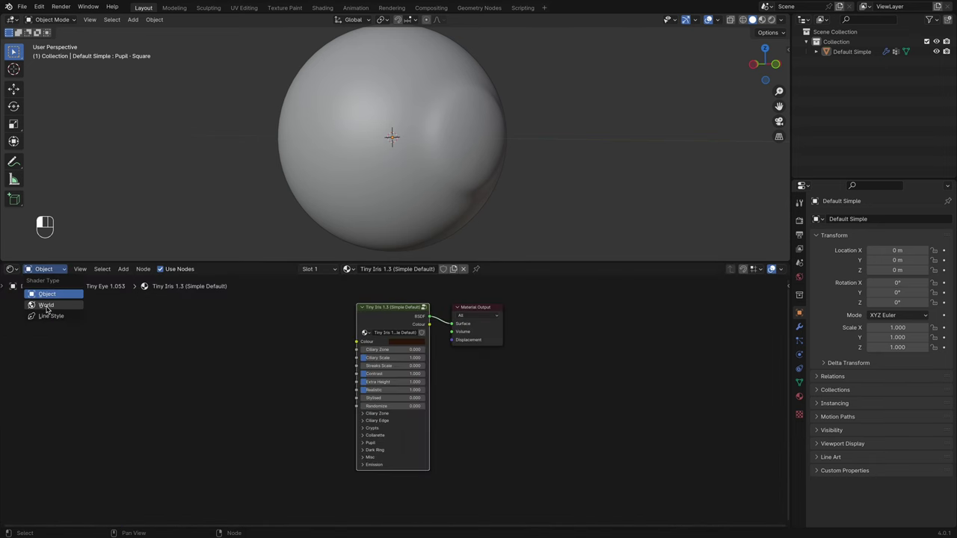
pyautogui.click(46, 305)
pyautogui.press('Home')
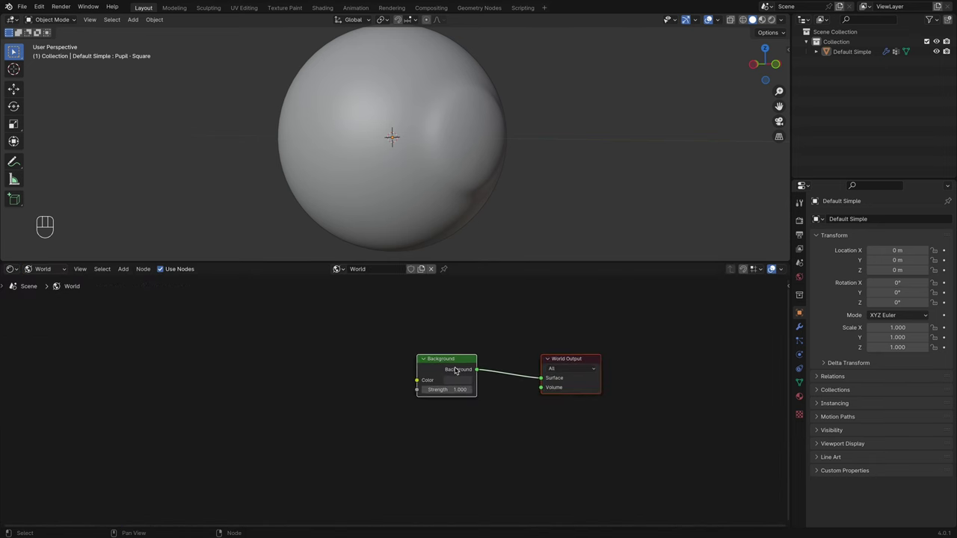
# - Find the Node Wrangler add-on in the preferences and enable it for adding a texture setup to the Background node
pyautogui.hotkey('ctrl', 't')
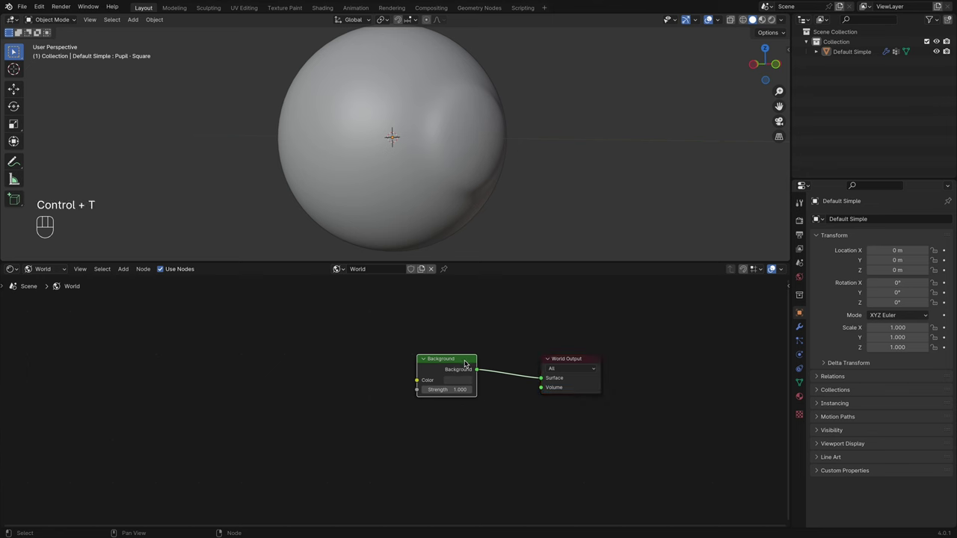
pyautogui.moveTo(465, 364); pyautogui.dragTo(456, 375, button='middle')
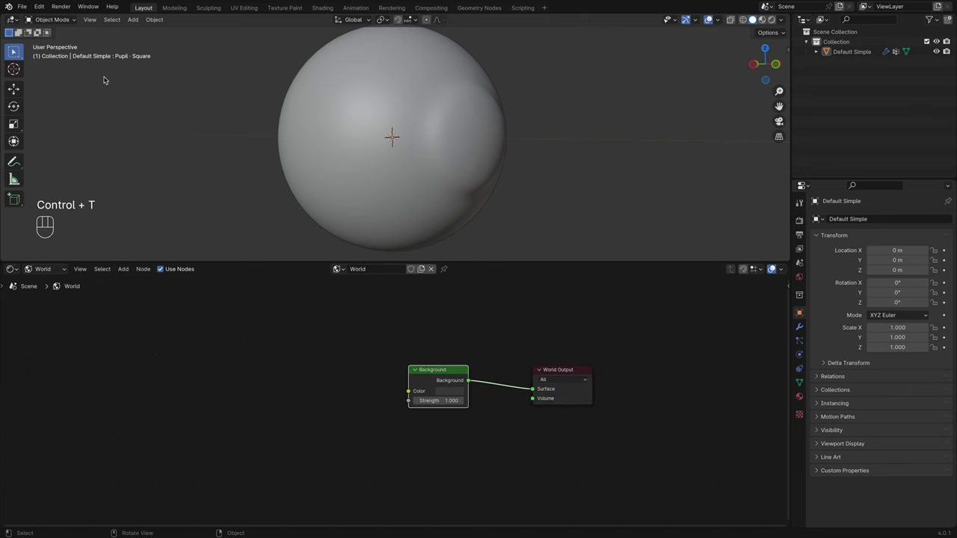
pyautogui.click(45, 7)
pyautogui.click(52, 132)
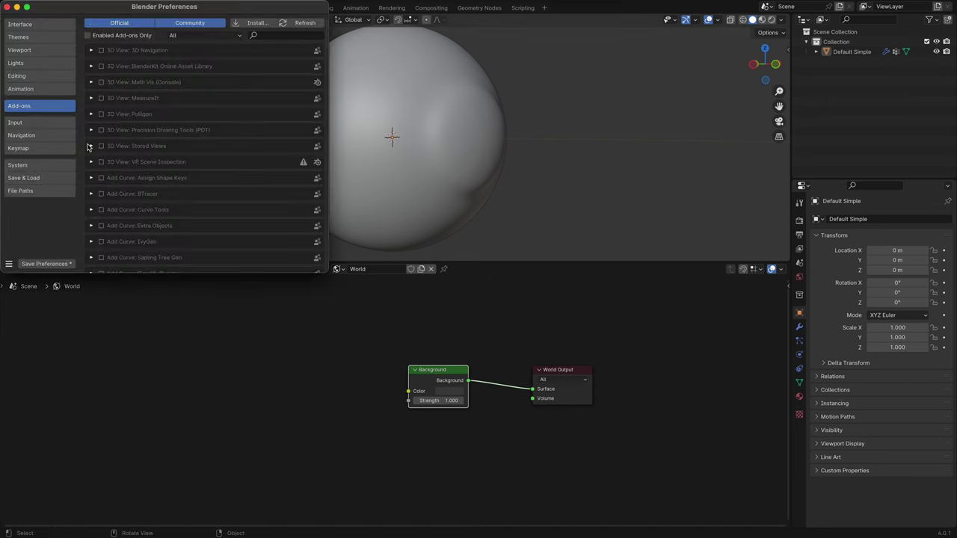
pyautogui.click(275, 37)
pyautogui.write('nodew')
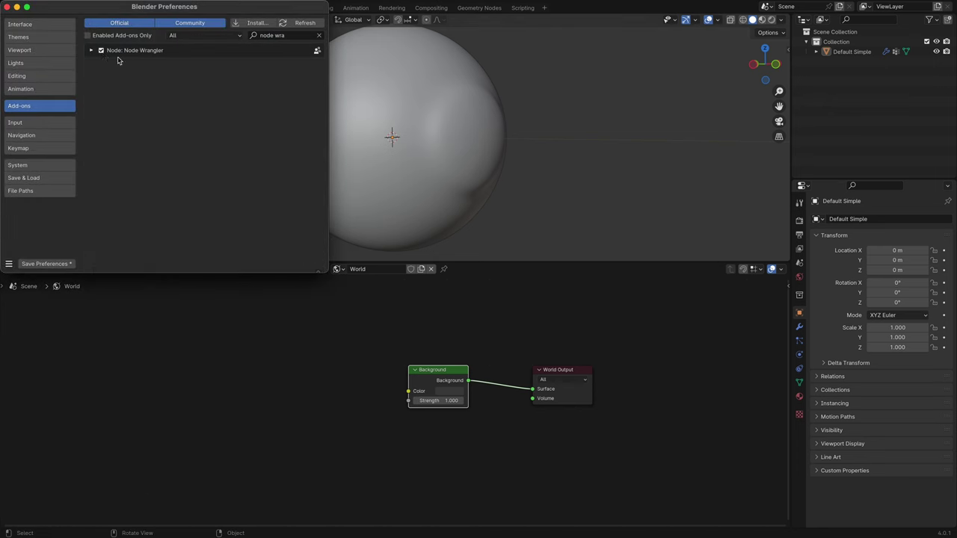
pyautogui.click(7, 7)
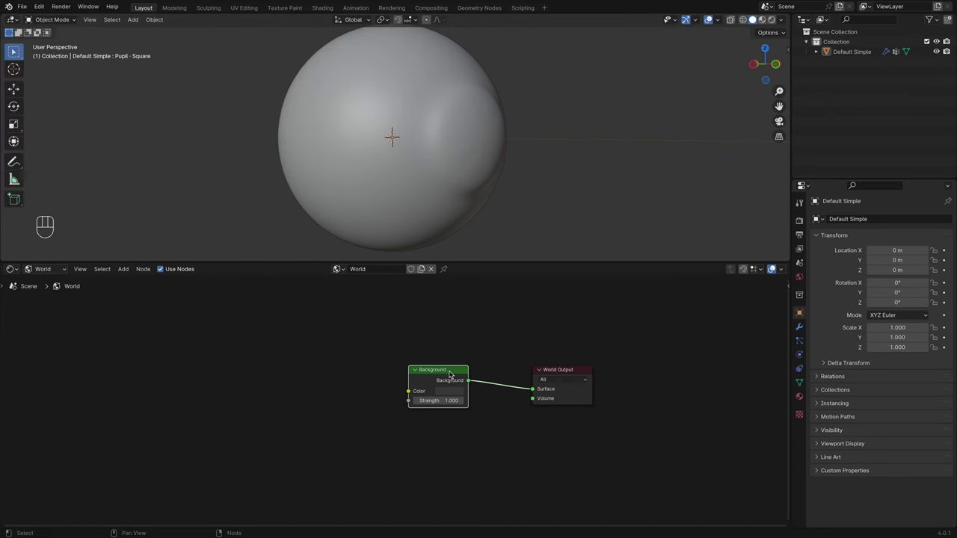
# - Add a Node Wrangler texture setup to the World's Background node and load brown_photostudio_02_1k.hdr into the Environment Texture
pyautogui.hotkey('ctrl', 't')
pyautogui.moveTo(449, 373); pyautogui.dragTo(502, 344, button='middle')
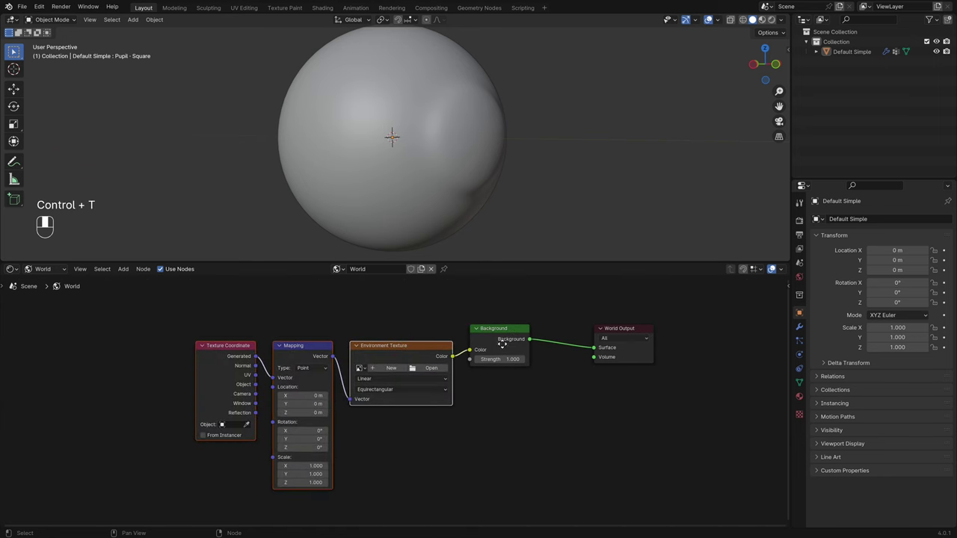
pyautogui.click(433, 368)
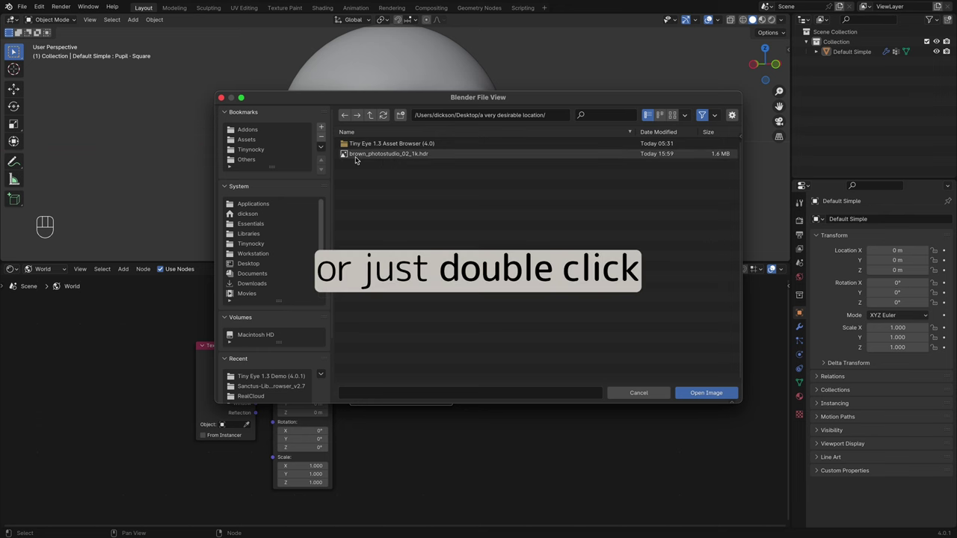
pyautogui.doubleClick(374, 155)
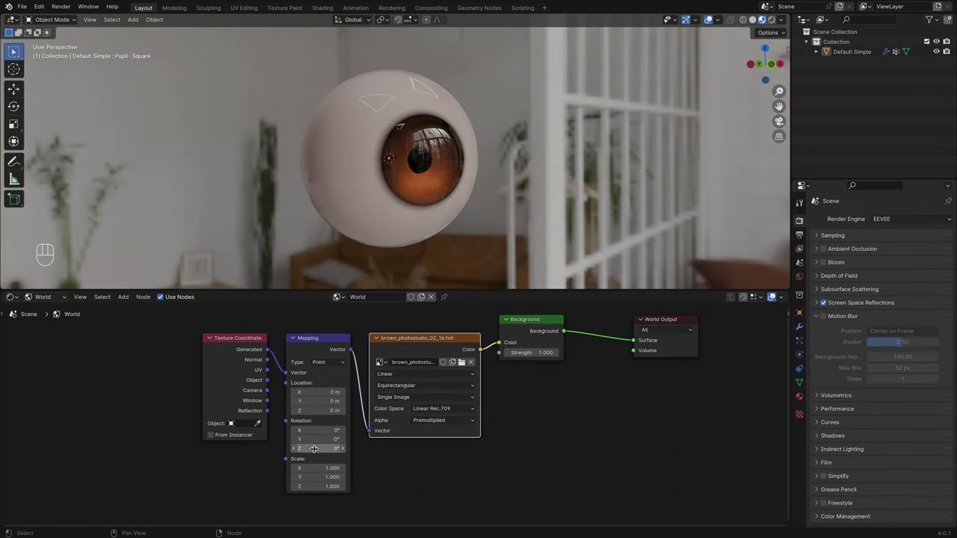
# - Set the Mapping node's Z rotation to about 114° to turn the environment, and open the viewport shading options
pyautogui.moveTo(317, 448); pyautogui.dragTo(343, 448)
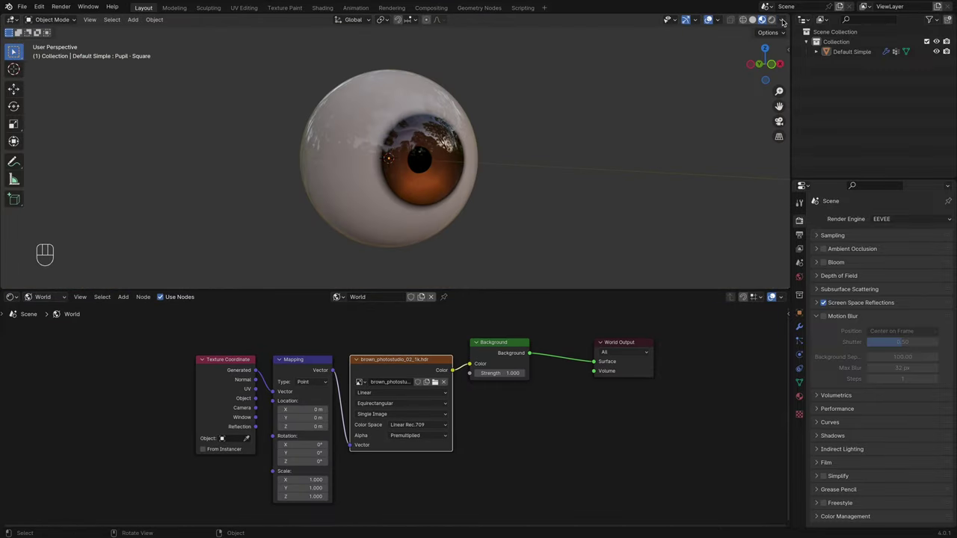
pyautogui.click(783, 23)
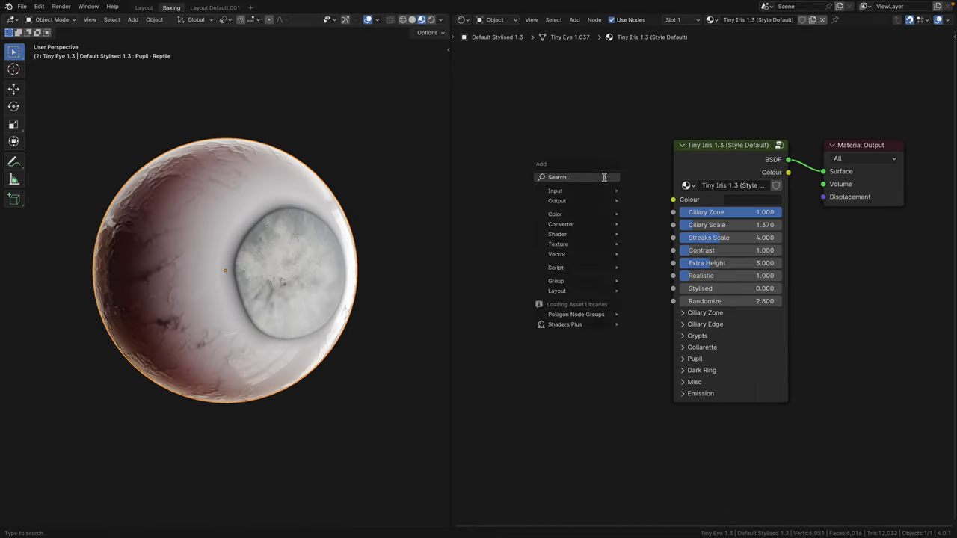
# - Add an Image Texture node beside the Tiny Iris 1.3 (Style Default) node group
pyautogui.click(605, 178)
pyautogui.write('im')
pyautogui.click(634, 196)
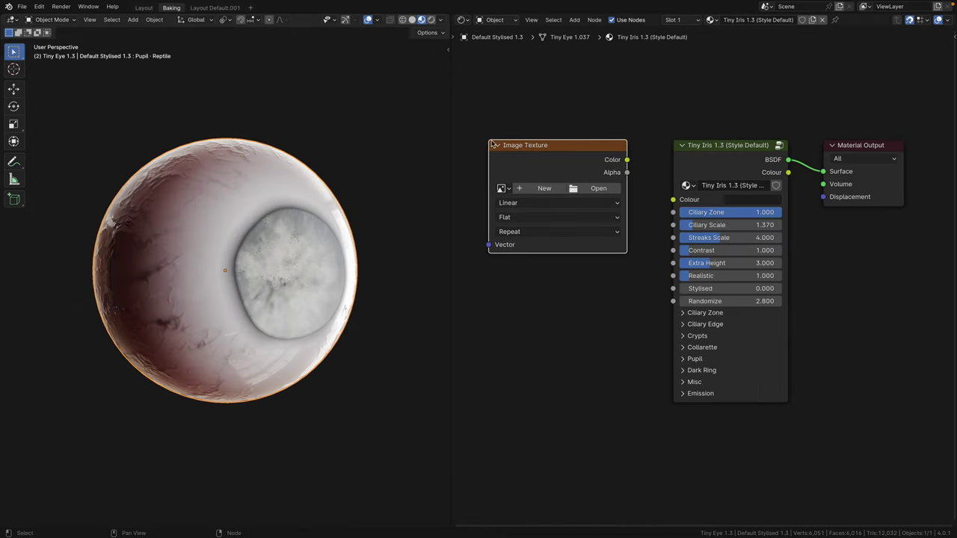
# - Place four Image Texture nodes in a column in the Slot 2 Tiny Sclera 1.3 (Style Default) material
pyautogui.click(683, 21)
pyautogui.click(689, 52)
pyautogui.scroll(-3, 650, 217)
pyautogui.click(640, 210)
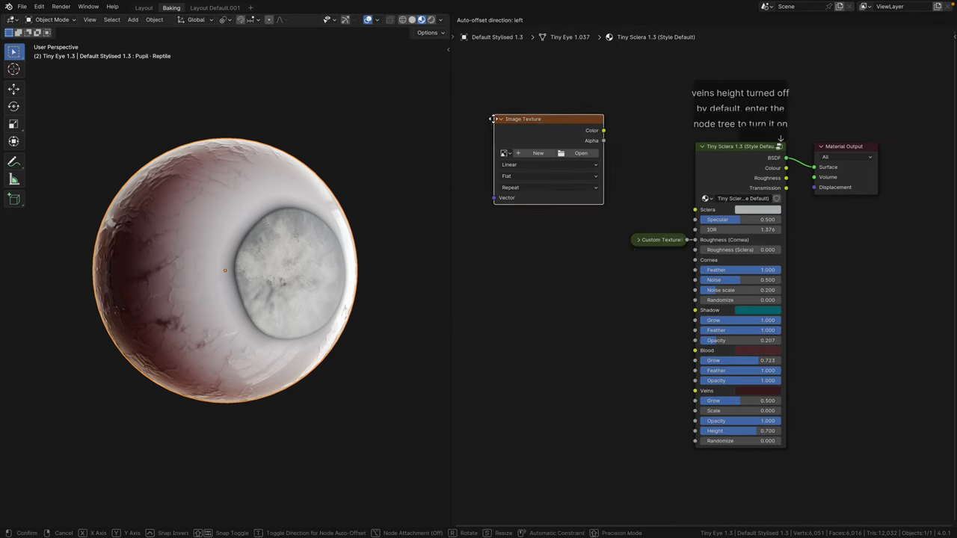
pyautogui.click(493, 119)
pyautogui.hotkey('shift', 'd')
pyautogui.click(621, 180)
pyautogui.hotkey('shift', 'd')
pyautogui.click(628, 289)
pyautogui.scroll(-3, 631, 284)
pyautogui.hotkey('shift', 'd')
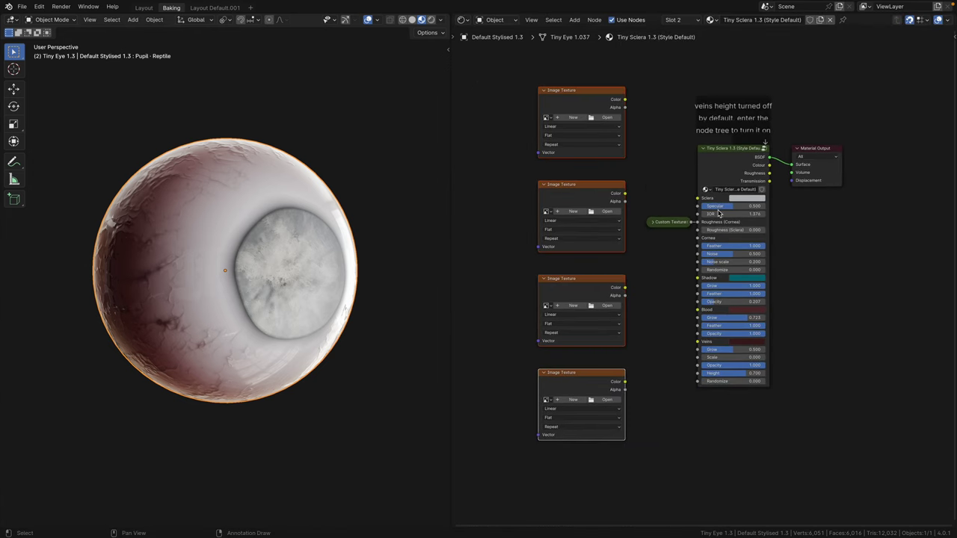
# - In the Slot 1 iris material, start a new image for the Image Texture node, named TinyEyeDemo_Iris_COL_2K
pyautogui.click(680, 21)
pyautogui.click(664, 42)
pyautogui.scroll(1, 609, 191)
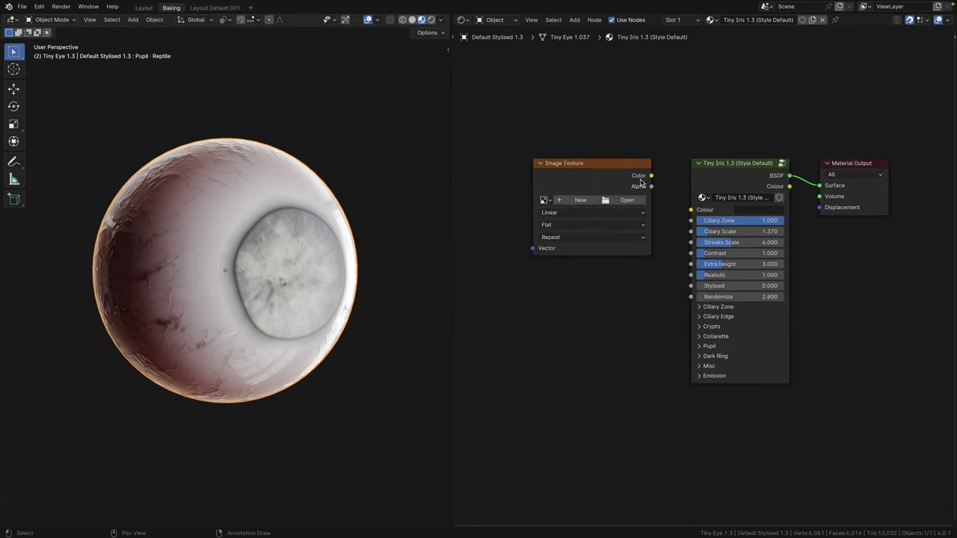
pyautogui.click(584, 204)
pyautogui.click(602, 218)
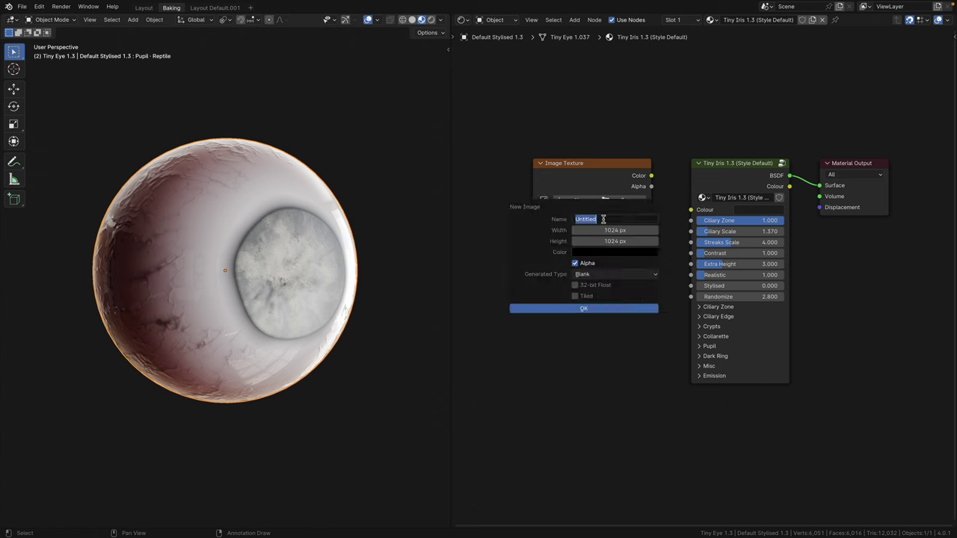
pyautogui.write('TinyEyeDemo_Iris_COL_')
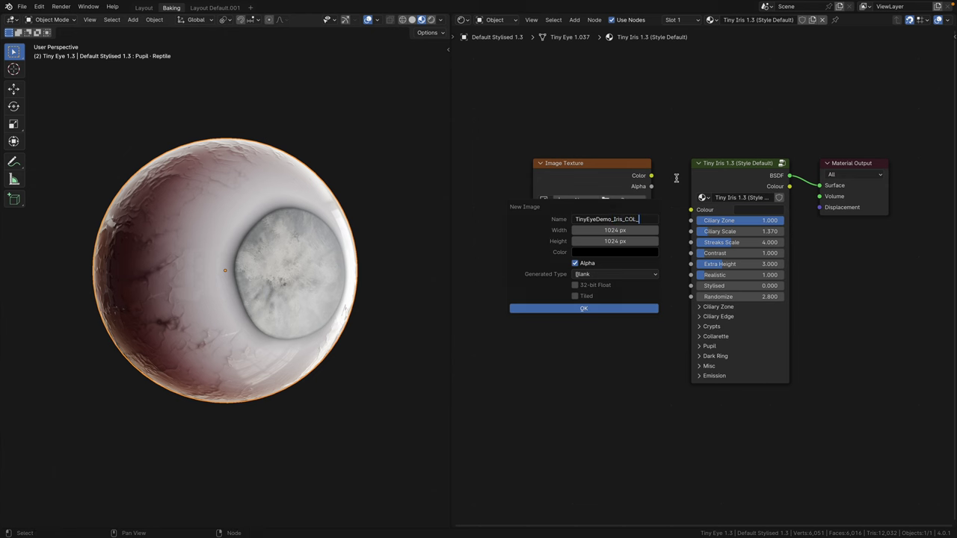
pyautogui.write('2K')
pyautogui.press('Return')
# - Set the new image's width and height to 2048 px, create it and open its name for editing
pyautogui.click(634, 235)
pyautogui.click(632, 230)
pyautogui.write('*2')
pyautogui.press('Return')
pyautogui.click(583, 308)
pyautogui.doubleClick(649, 235)
pyautogui.hotkey('ctrl', 'c')
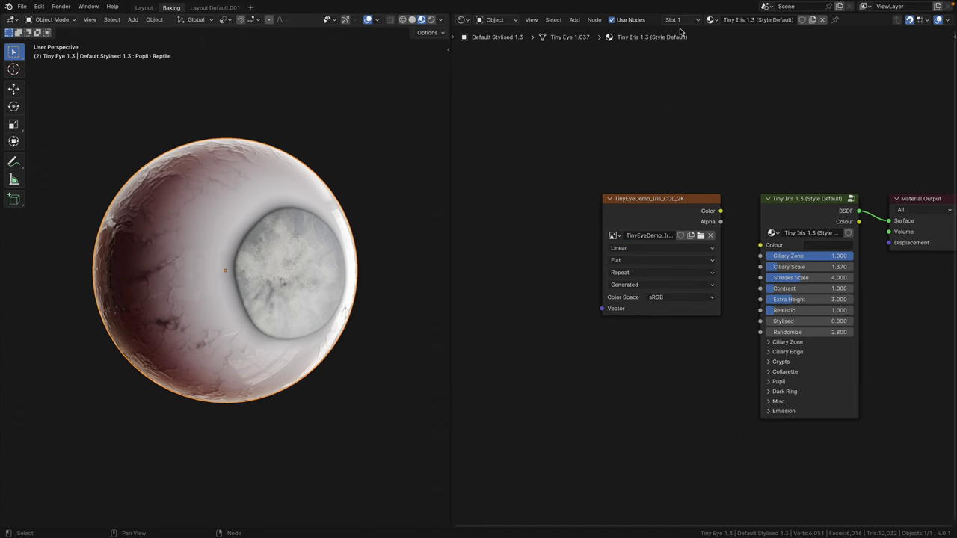
# - In the Slot 2 sclera material, create a new image named TinyEyeDemo_Sclera_NRM_2K in the first Image Texture node
pyautogui.click(681, 19)
pyautogui.click(673, 47)
pyautogui.click(586, 157)
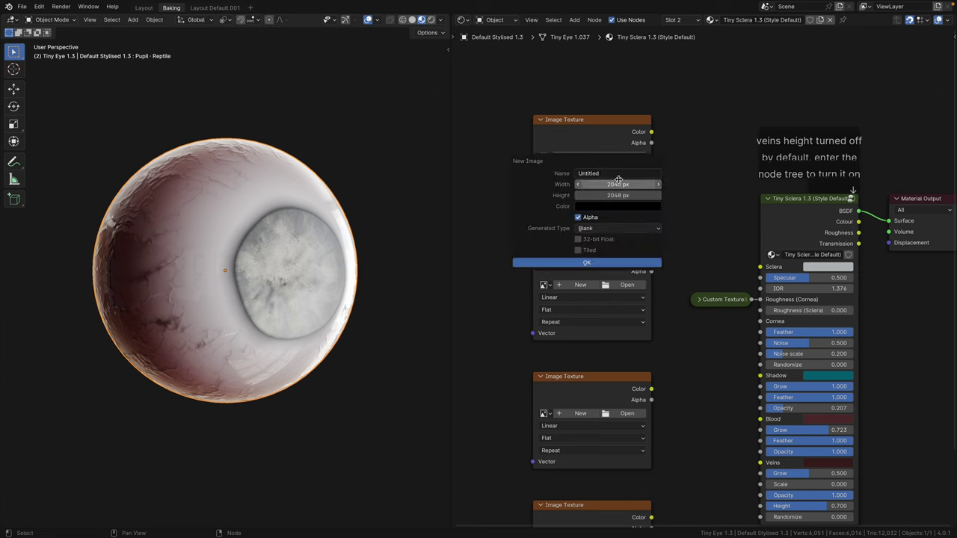
pyautogui.click(617, 173)
pyautogui.hotkey('ctrl', 'v')
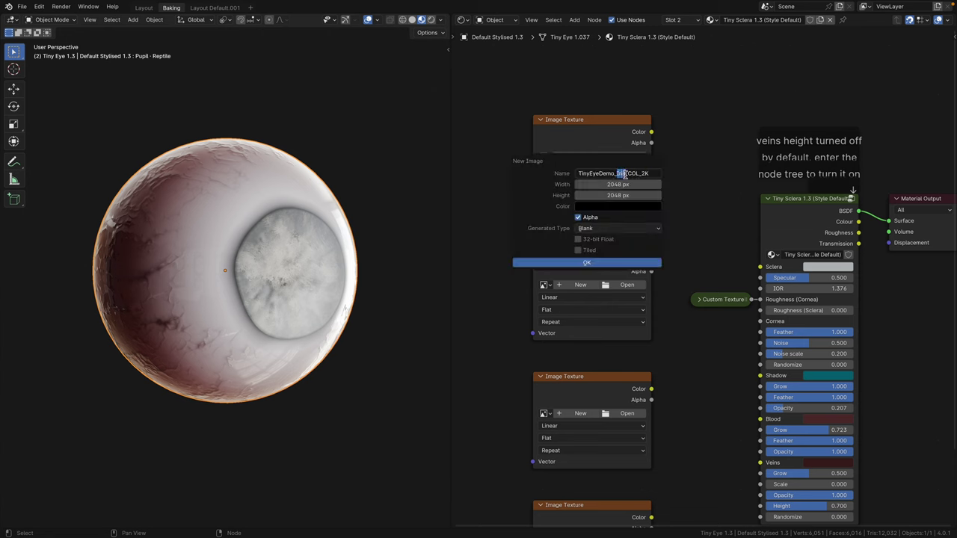
pyautogui.write('Sclera')
pyautogui.press('Return')
pyautogui.doubleClick(588, 156)
pyautogui.write('NRM_2K')
pyautogui.press('Return')
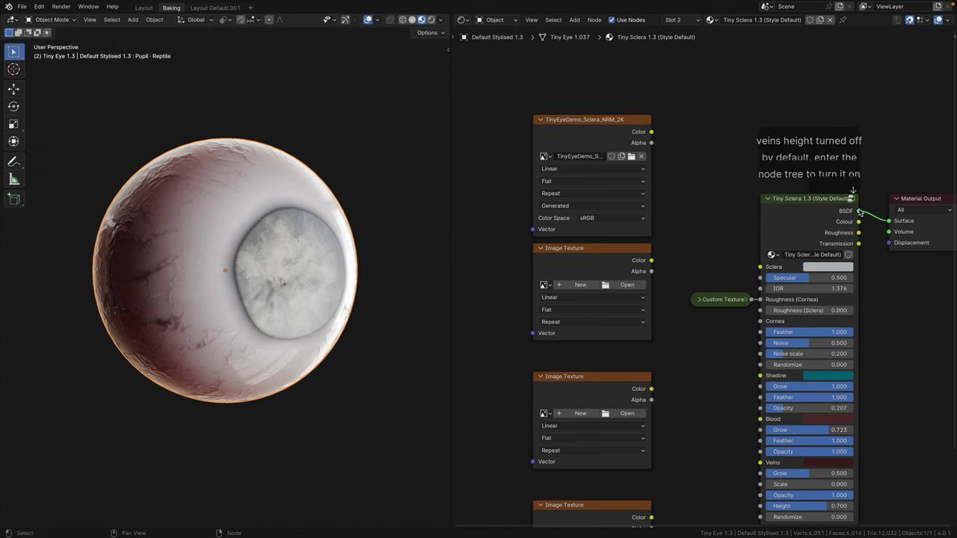
# - Set the color space of the TinyEyeDemo_Sclera_NRM_2K image to Non-Color
pyautogui.click(562, 130)
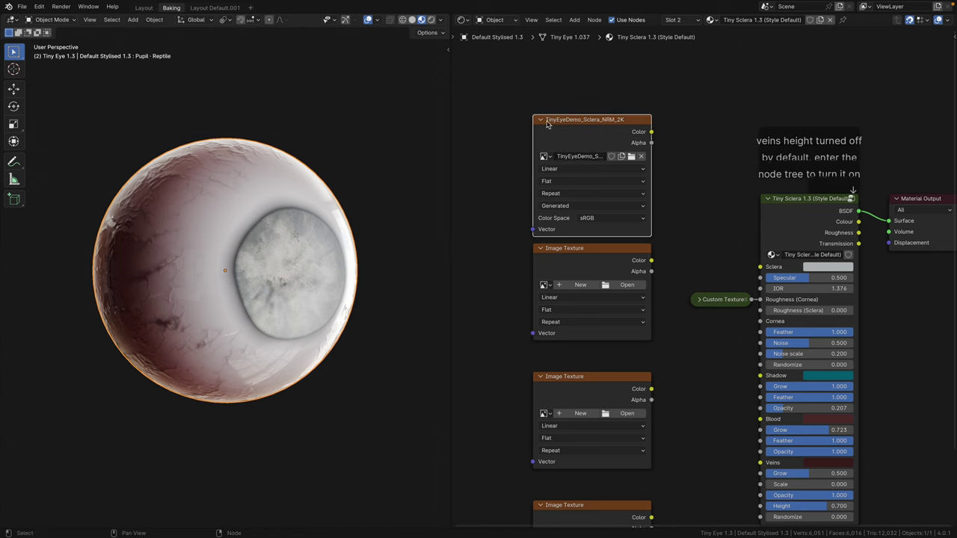
pyautogui.click(618, 219)
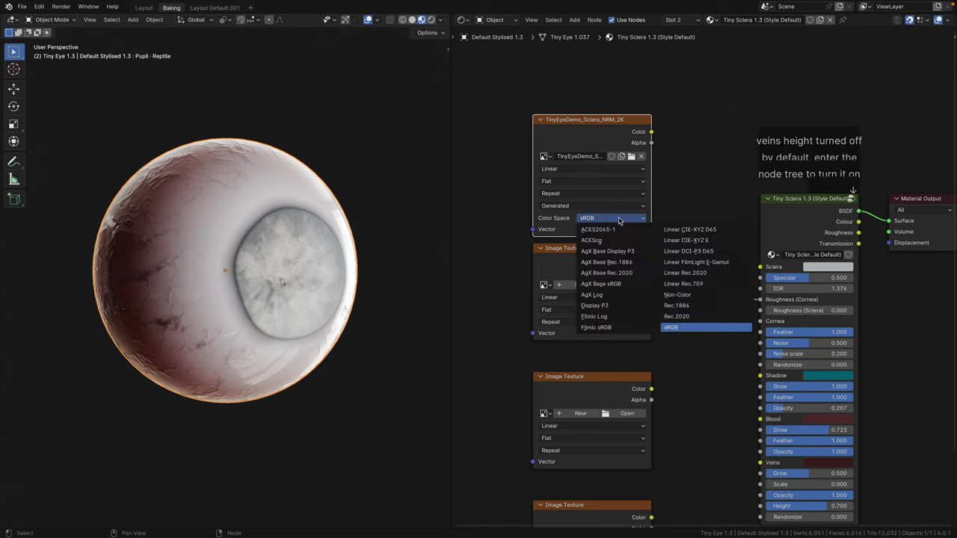
pyautogui.click(667, 294)
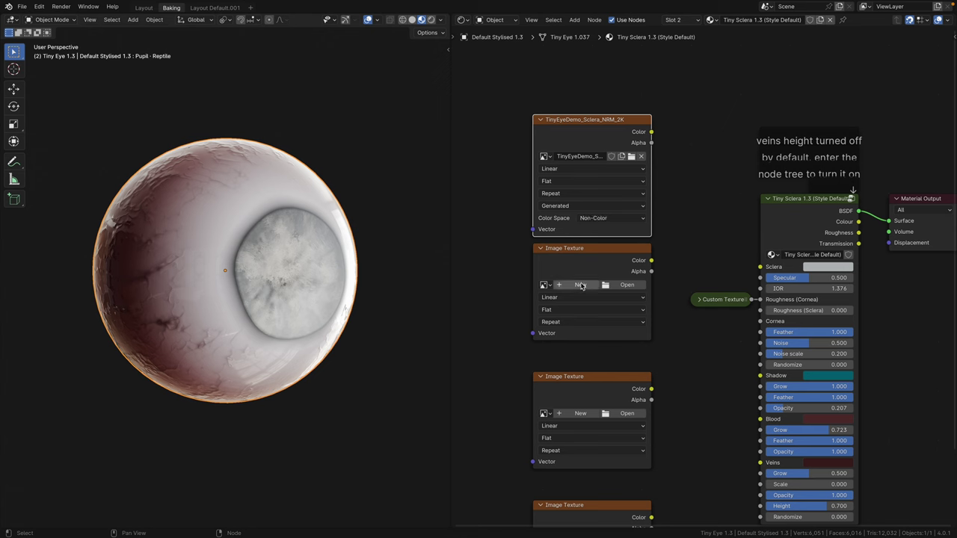
# - Create a new image named TinyEyeDemo_Sclera_COL_2K in the second Image Texture node
pyautogui.click(581, 285)
pyautogui.click(599, 302)
pyautogui.write('TinyEyeDemo_Sclera_COL_2K')
pyautogui.moveTo(633, 302); pyautogui.dragTo(653, 305)
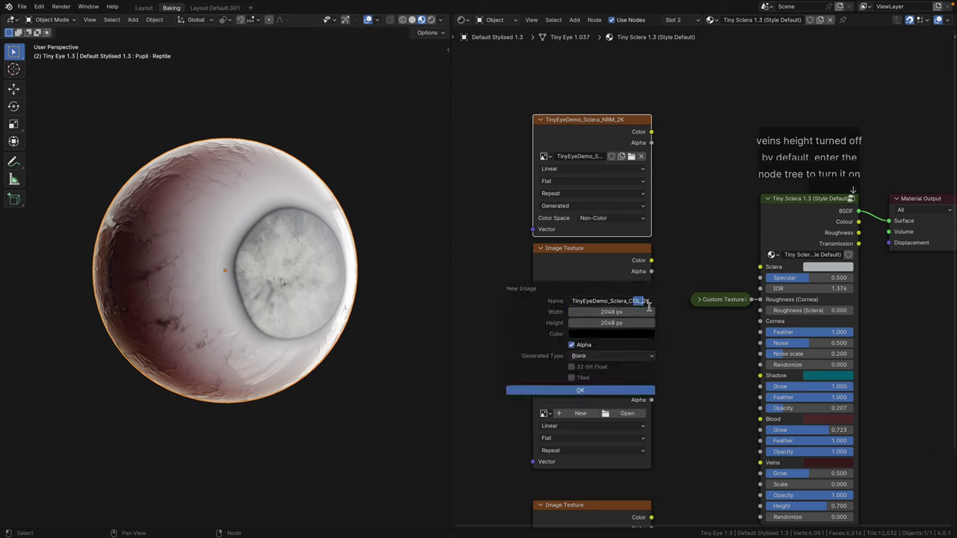
pyautogui.click(622, 390)
# - Create a new image named TinyEyeDemo_Sclera_ROUGH_2K in the third Image Texture node and set its color space to Non-Color
pyautogui.moveTo(671, 357); pyautogui.dragTo(668, 217, button='middle')
pyautogui.click(576, 274)
pyautogui.click(589, 290)
pyautogui.write('TinyEyeDemo_Sclera_COL_2K')
pyautogui.press('BackSpace')
pyautogui.press('BackSpace')
pyautogui.press('BackSpace')
pyautogui.press('BackSpace')
pyautogui.press('BackSpace')
pyautogui.press('BackSpace')
pyautogui.write('ROUGH_2K')
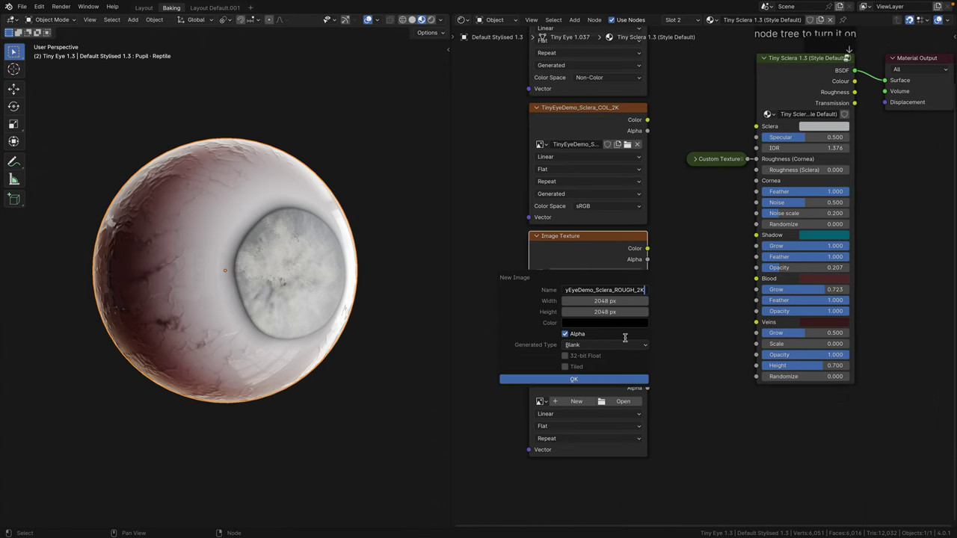
pyautogui.click(612, 379)
pyautogui.click(609, 325)
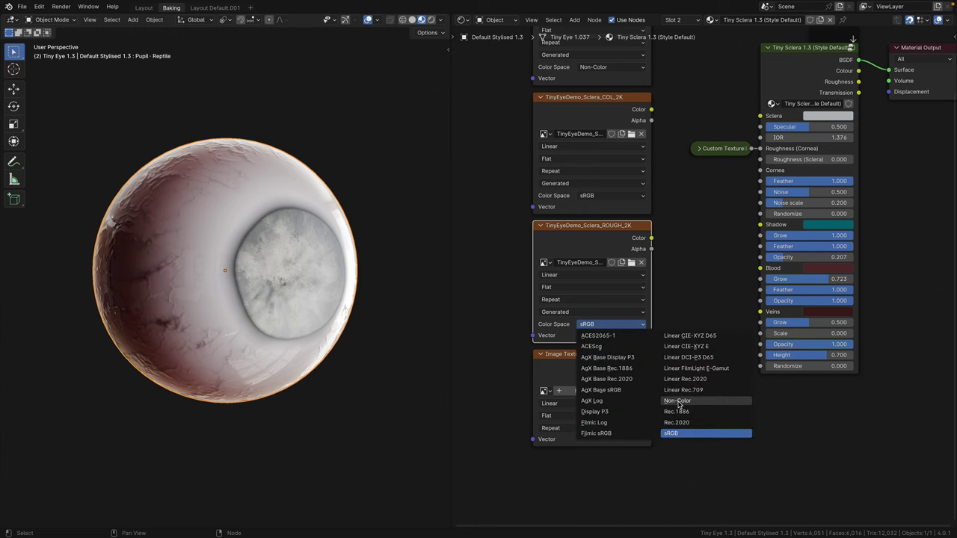
pyautogui.click(681, 405)
# - Create the sclera TRANSMISSION image in the fourth Image Texture node, matching the other names, and set its color space to Non-Color
pyautogui.moveTo(686, 404); pyautogui.dragTo(679, 329, button='middle')
pyautogui.click(574, 318)
pyautogui.click(603, 339)
pyautogui.write('TinyEyeDemo_Sclera_COL_2K')
pyautogui.doubleClick(630, 340)
pyautogui.write('TRANSMISSION')
pyautogui.click(622, 424)
pyautogui.click(603, 380)
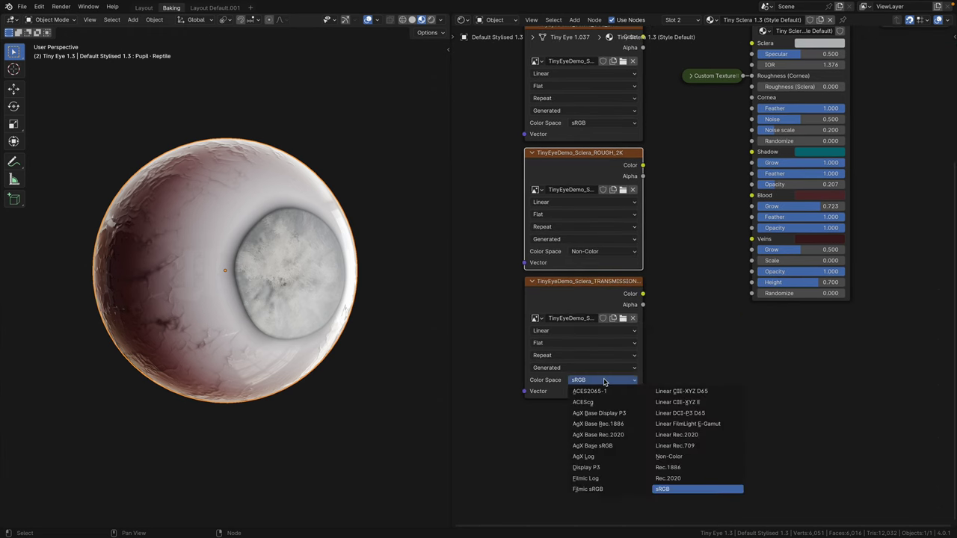
pyautogui.click(672, 456)
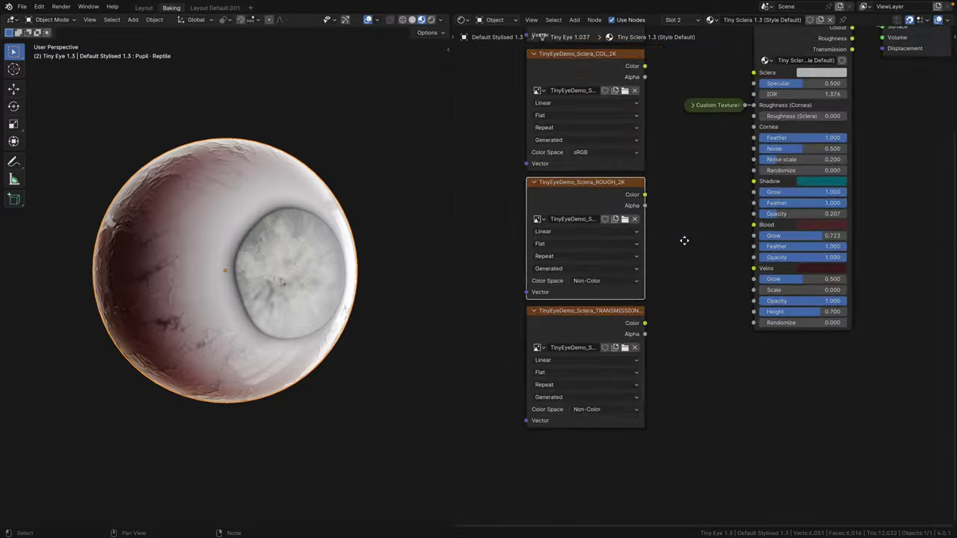
# - Split the shader editor into a wide node area below and three smaller areas above, two of them stacked
pyautogui.scroll(-2, 683, 240)
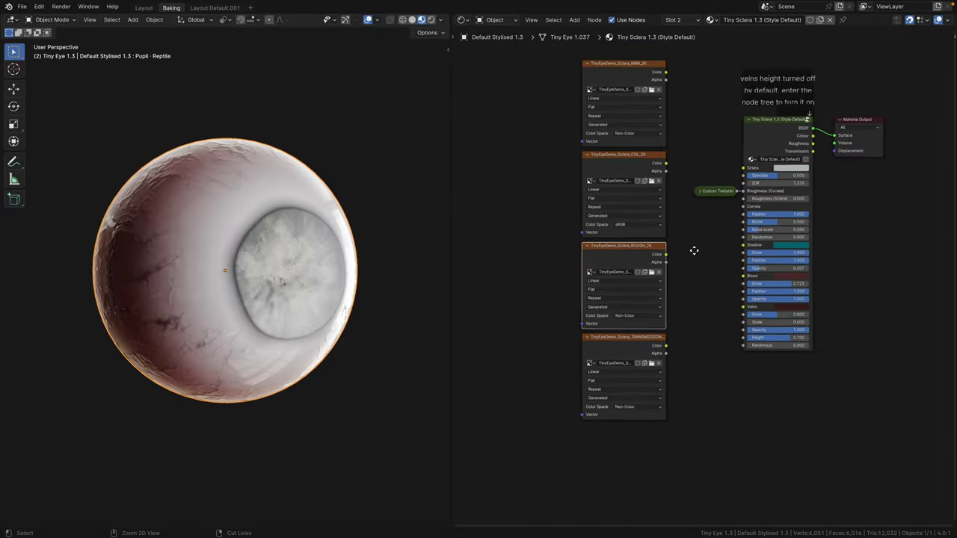
pyautogui.moveTo(695, 249); pyautogui.dragTo(680, 272, button='middle')
pyautogui.scroll(1, 680, 271)
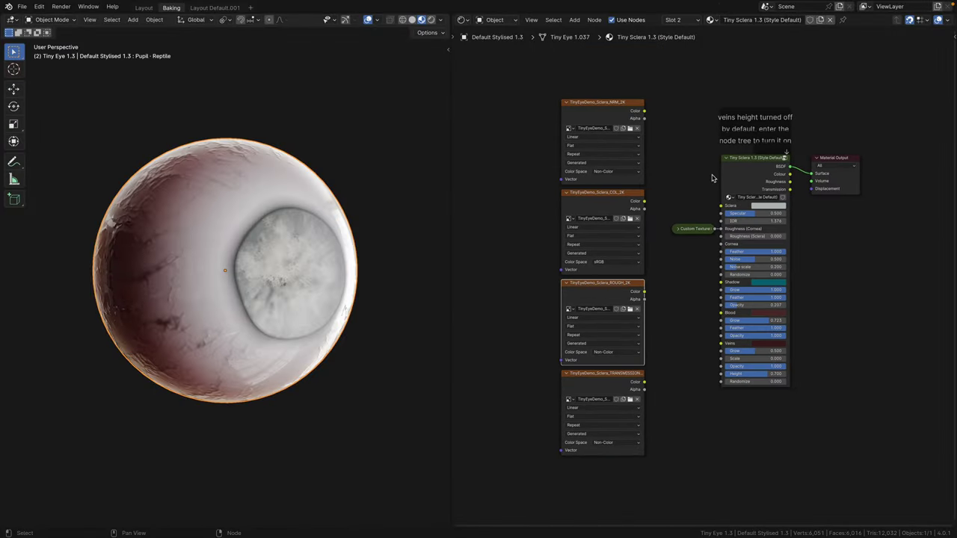
pyautogui.moveTo(455, 19); pyautogui.dragTo(557, 258)
pyautogui.moveTo(954, 15); pyautogui.dragTo(702, 24)
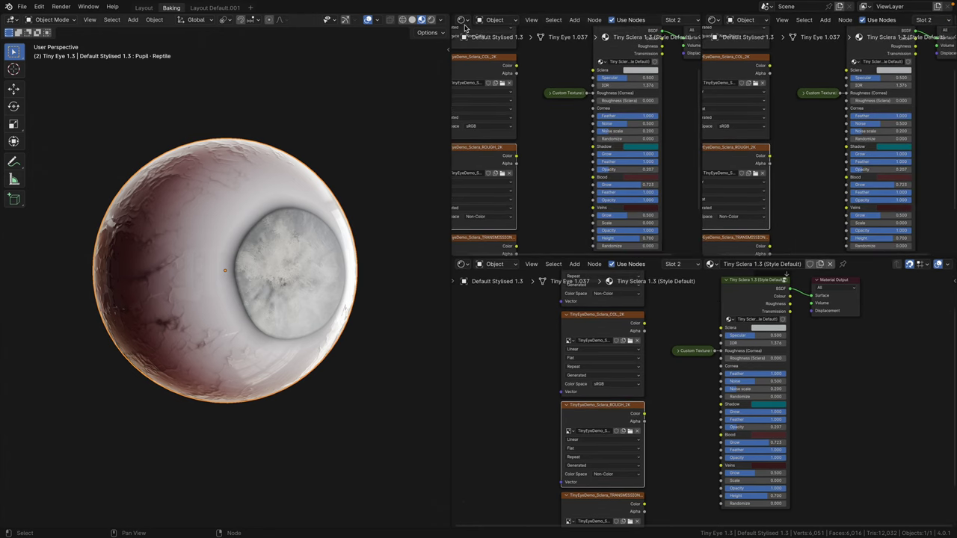
pyautogui.moveTo(451, 16); pyautogui.dragTo(477, 140)
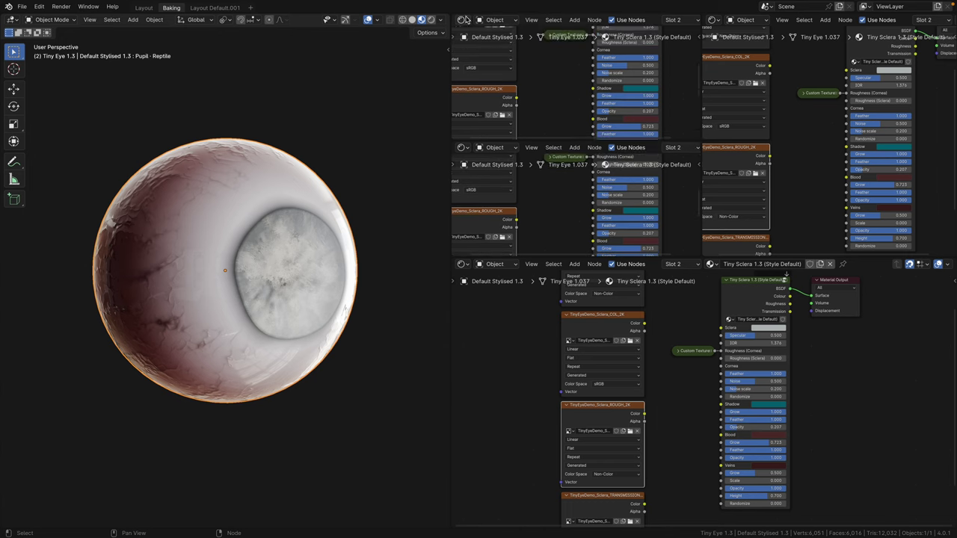
# - Turn the uppermost stacked area into a Properties editor showing the Bake settings of the Cycles render properties
pyautogui.click(464, 20)
pyautogui.click(747, 63)
pyautogui.click(459, 69)
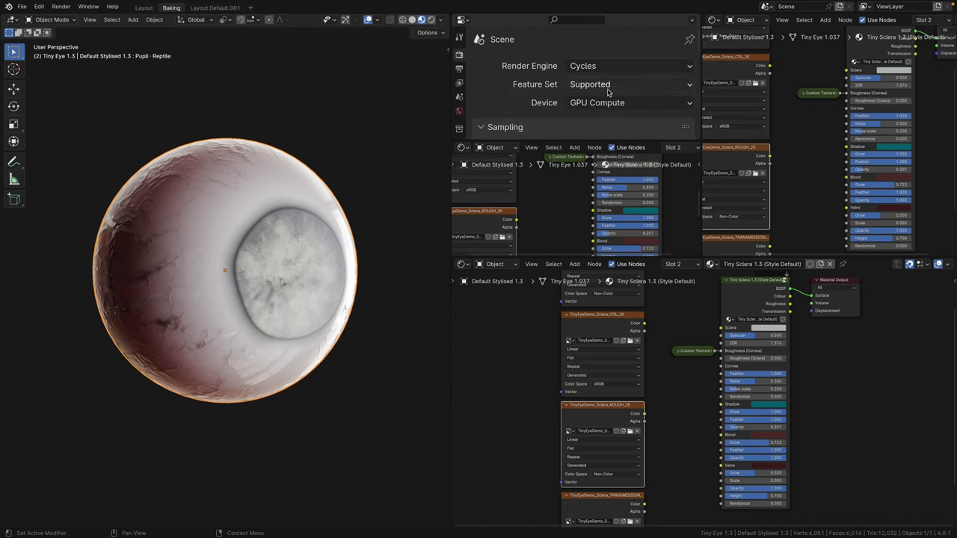
pyautogui.scroll(-10, 573, 74)
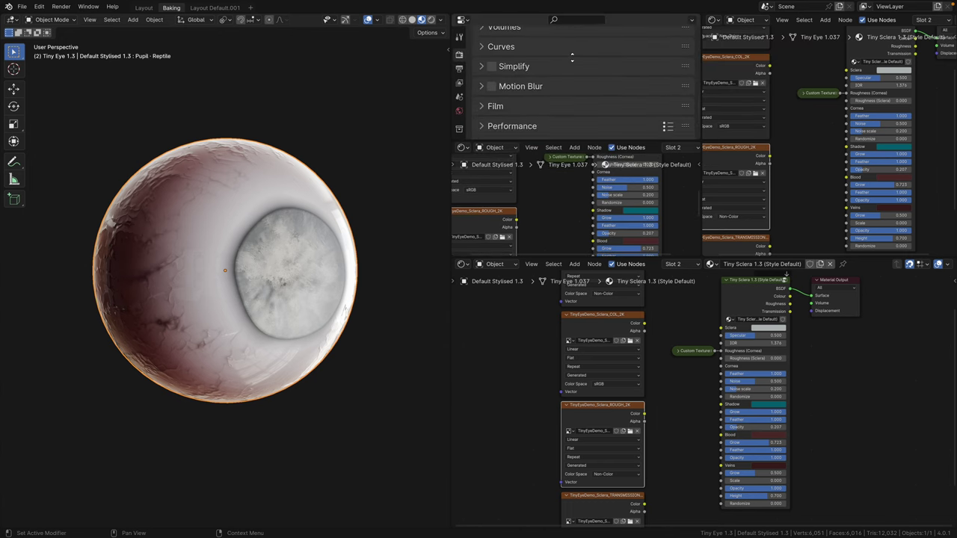
pyautogui.scroll(-5, 573, 54)
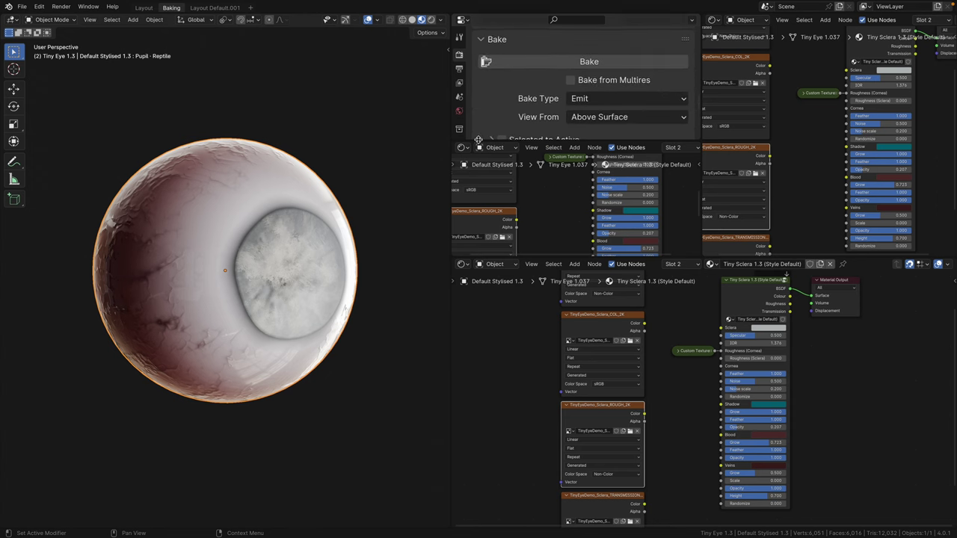
# - Turn the second stacked area into a Properties editor showing the eye mesh's UV Maps list
pyautogui.moveTo(482, 142); pyautogui.dragTo(482, 131)
pyautogui.click(463, 136)
pyautogui.click(754, 175)
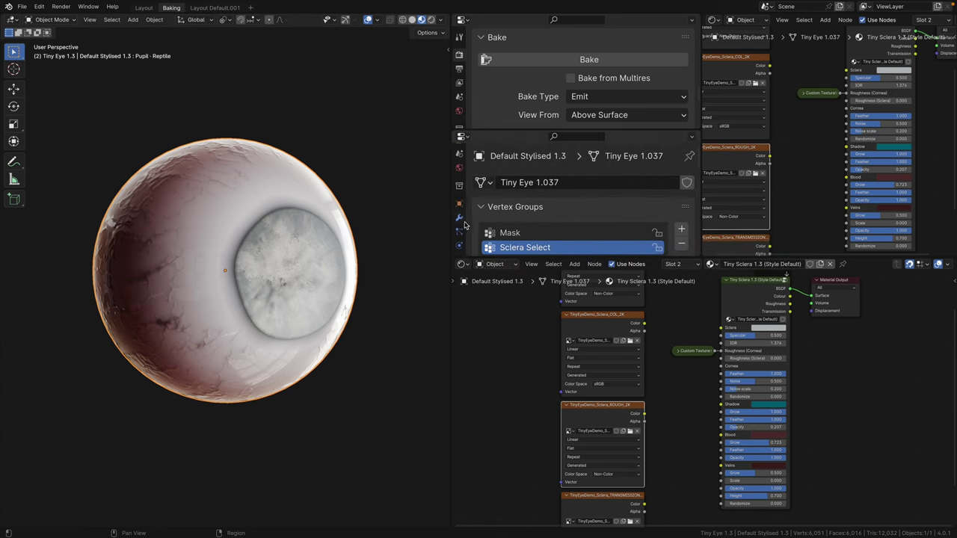
pyautogui.scroll(-6, 558, 209)
pyautogui.scroll(-5, 558, 209)
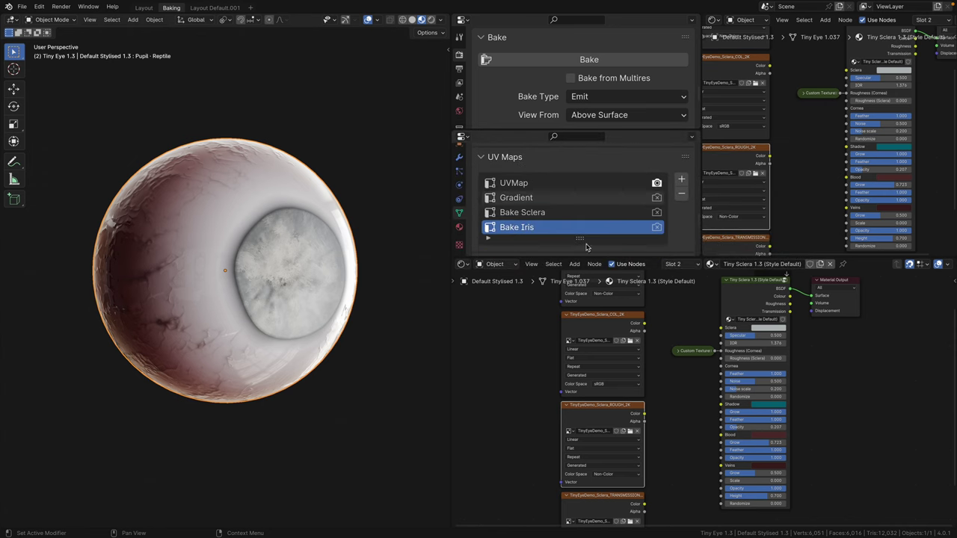
# - Turn the remaining small area into an Image Editor and bring the sclera NRM and COL texture nodes into view
pyautogui.click(715, 21)
pyautogui.click(399, 57)
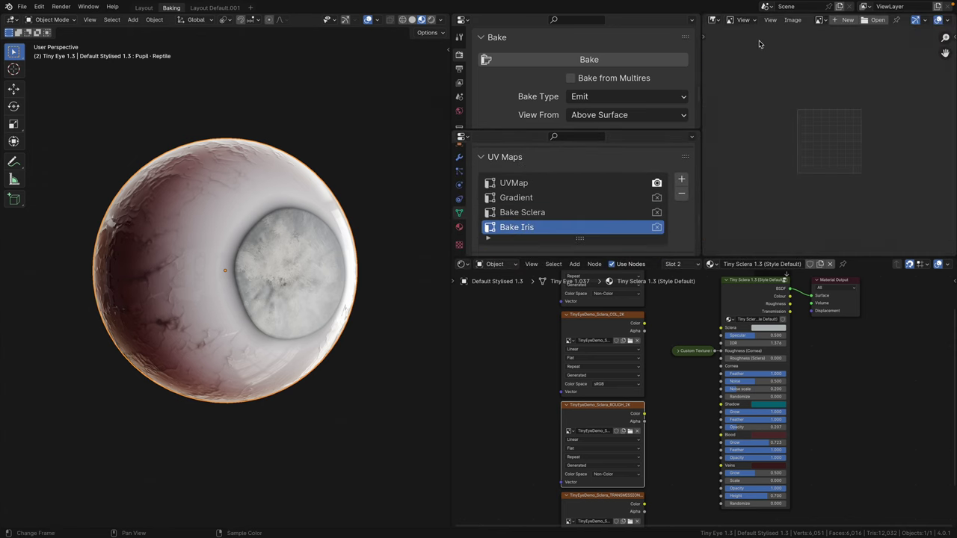
pyautogui.click(749, 20)
pyautogui.scroll(3, 696, 356)
pyautogui.moveTo(676, 280); pyautogui.dragTo(695, 348, button='middle')
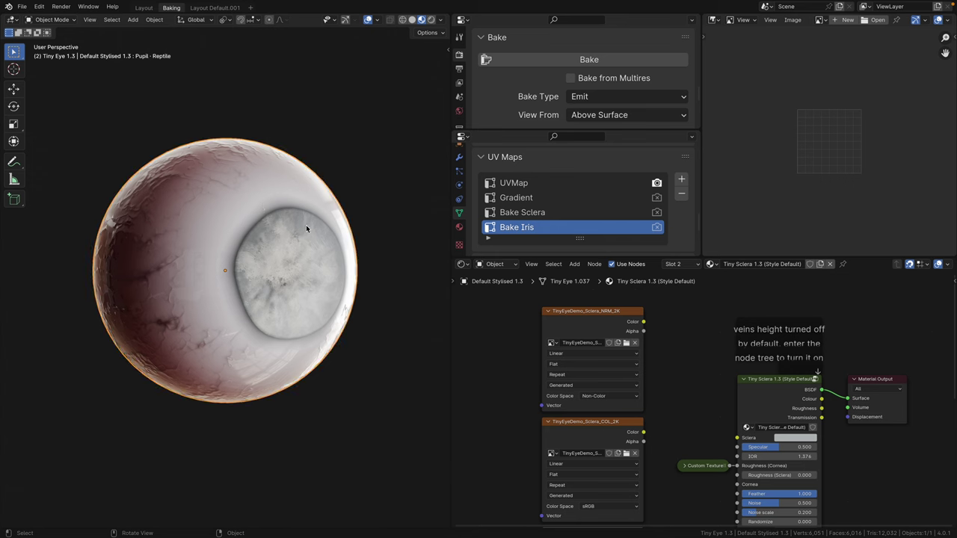
# - Make Bake Sclera the active UV map and set the bake type to Normal
pyautogui.click(521, 214)
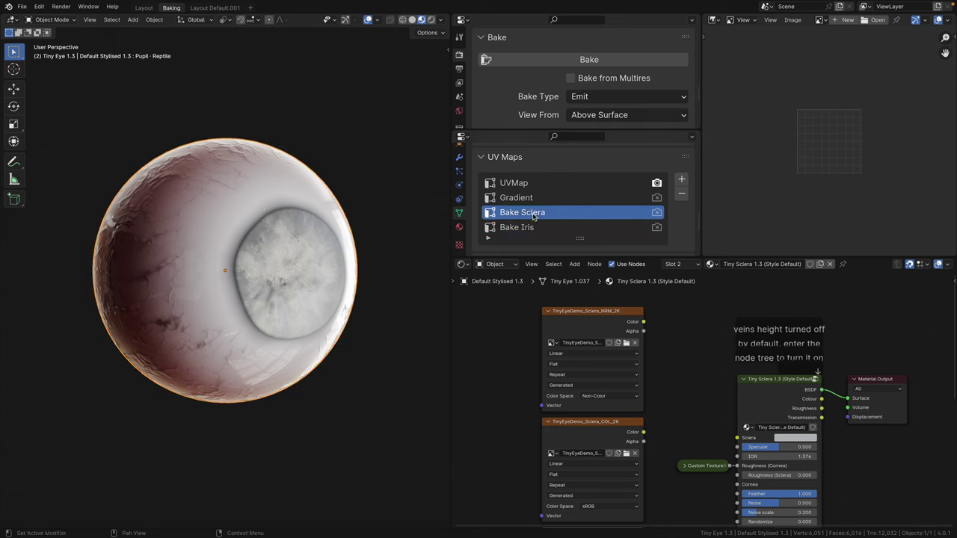
pyautogui.click(599, 96)
pyautogui.click(597, 177)
# - Bake the sclera's normal map into the TinyEyeDemo_Sclera_NRM_2K image node
pyautogui.click(614, 322)
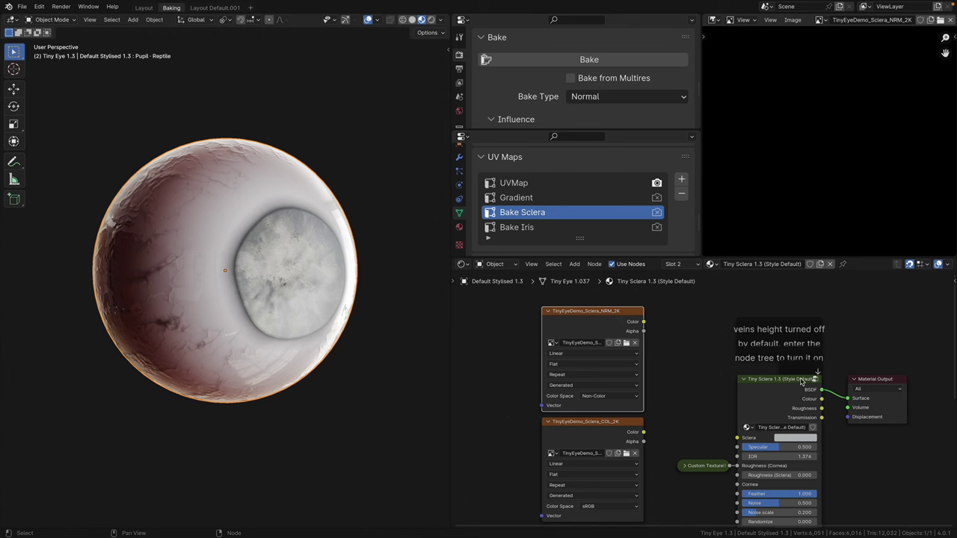
pyautogui.click(880, 382)
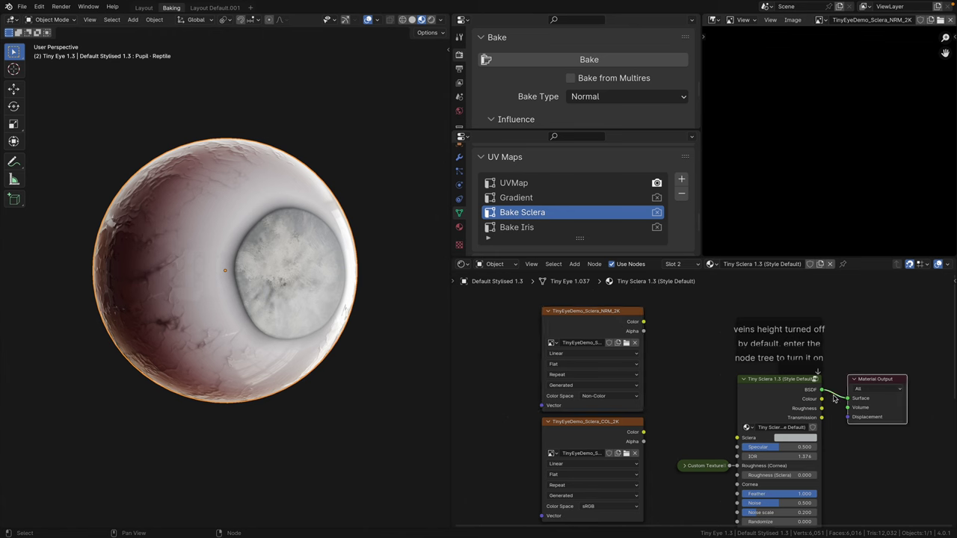
pyautogui.click(591, 322)
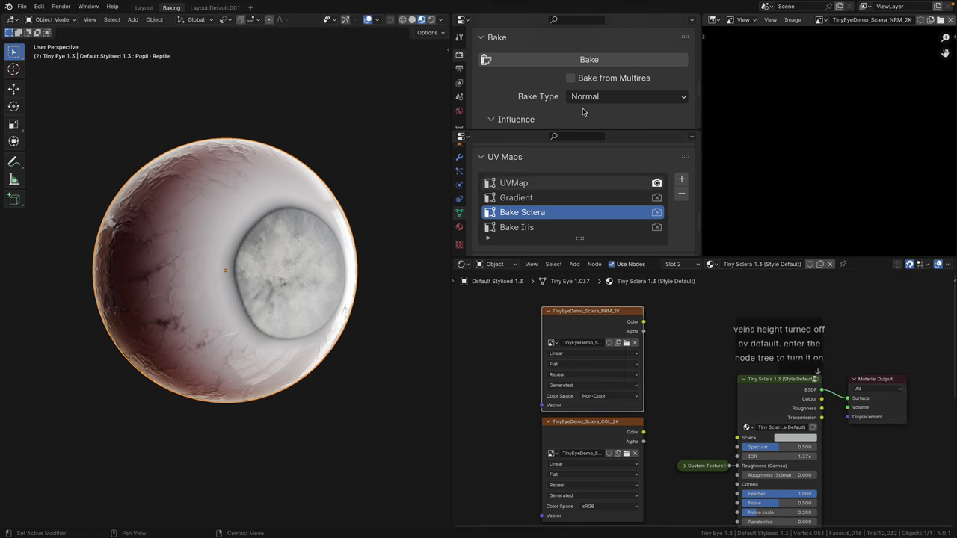
pyautogui.click(590, 63)
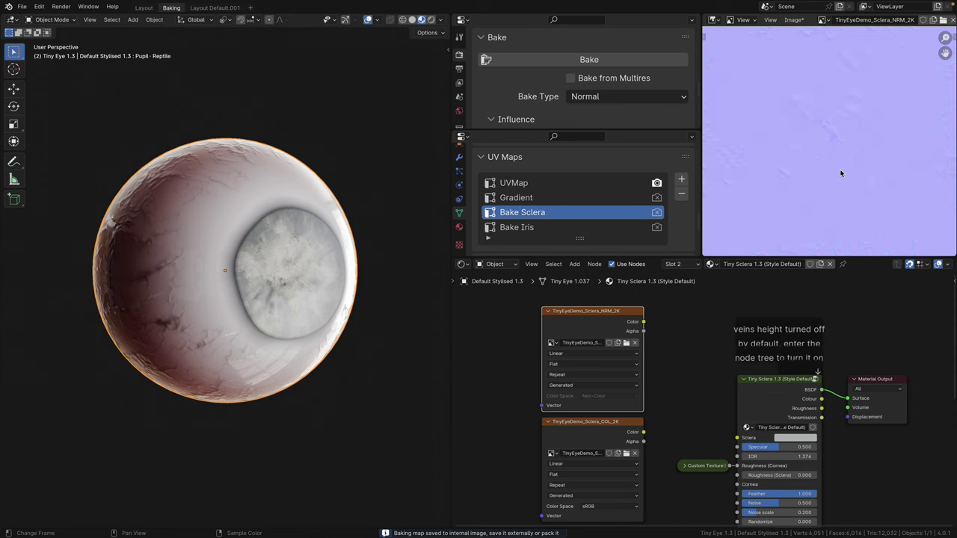
# - Save the baked normal map as TinyEyeDemo_Sclera_NRM_2K.png in the DEMO folder
pyautogui.press('Home')
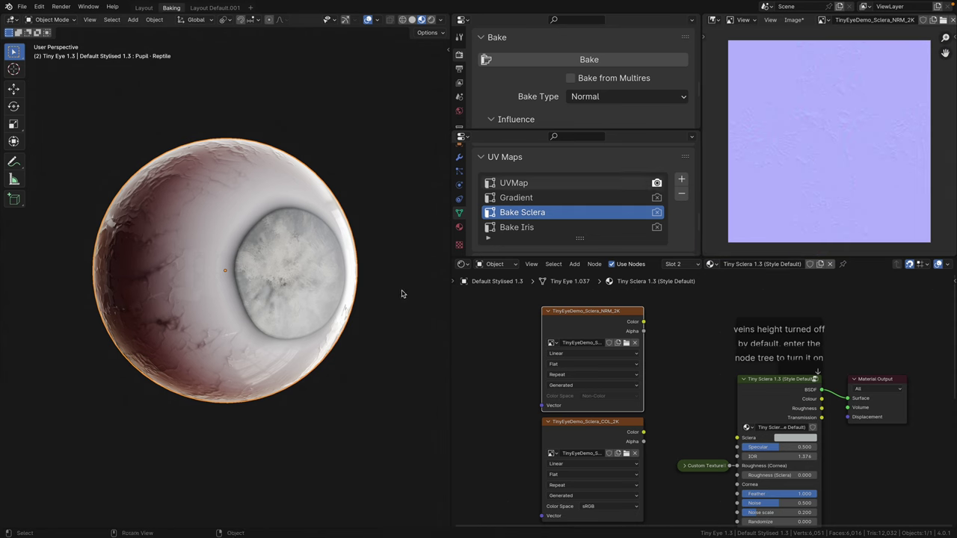
pyautogui.click(794, 20)
pyautogui.click(807, 112)
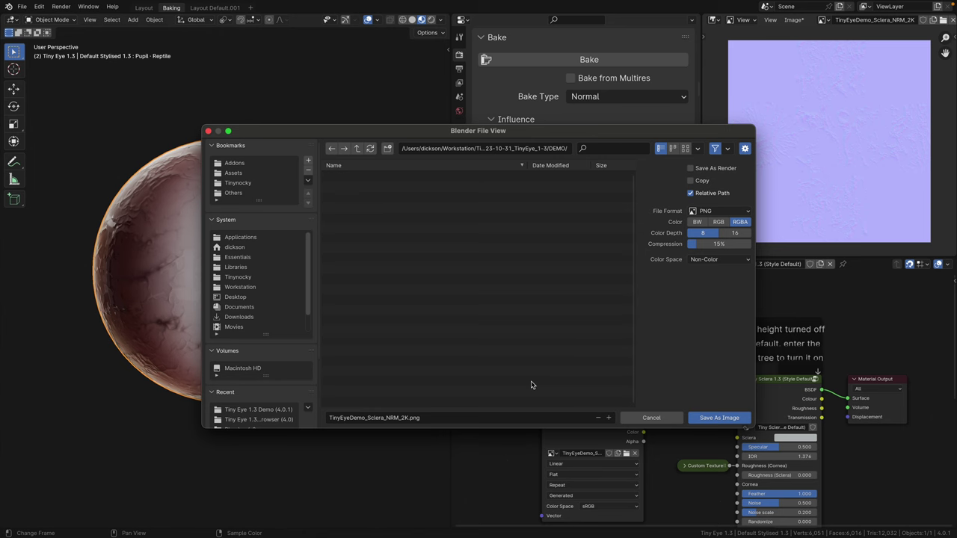
pyautogui.click(709, 417)
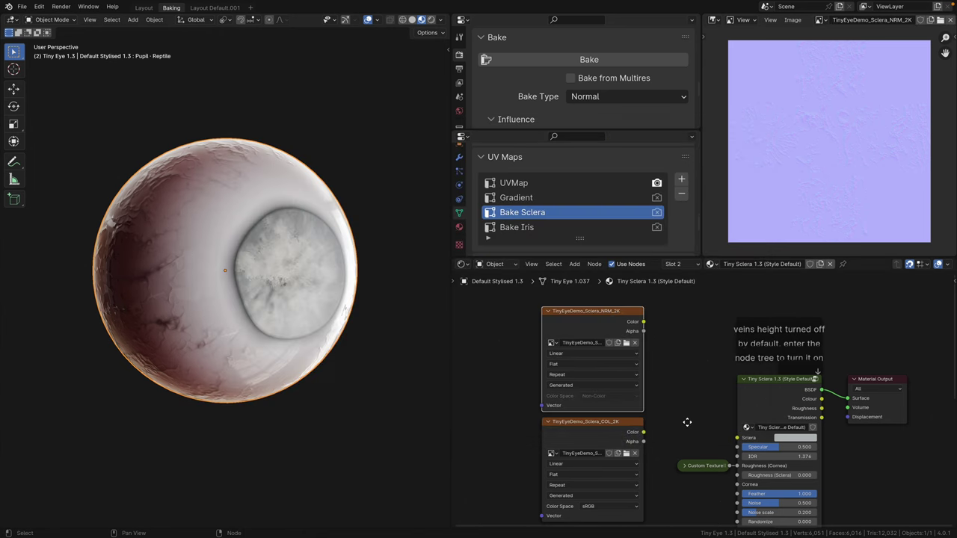
# - Bake the sclera group's Colour output, linked to Surface, into TinyEyeDemo_Sclera_COL_2K using the Emit bake type
pyautogui.moveTo(686, 421); pyautogui.dragTo(666, 367, button='middle')
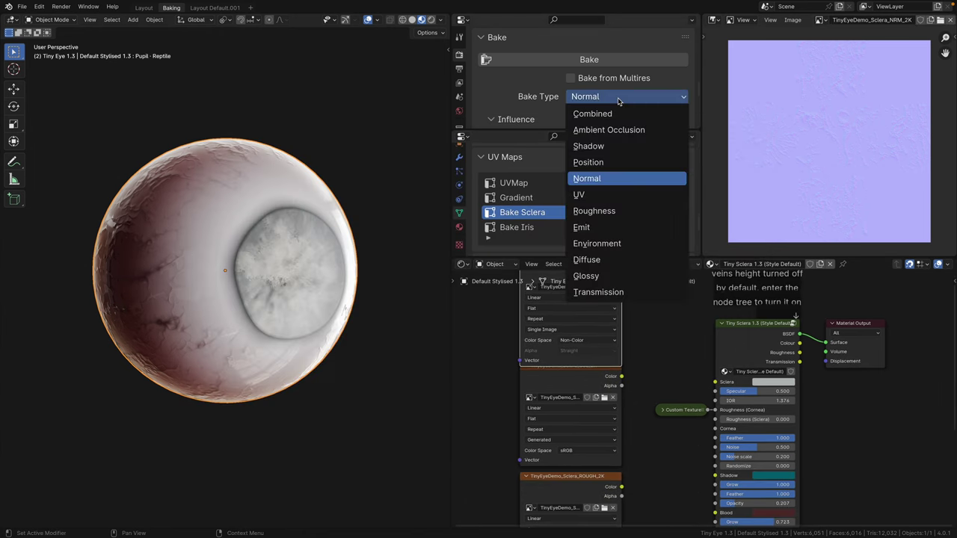
pyautogui.click(598, 227)
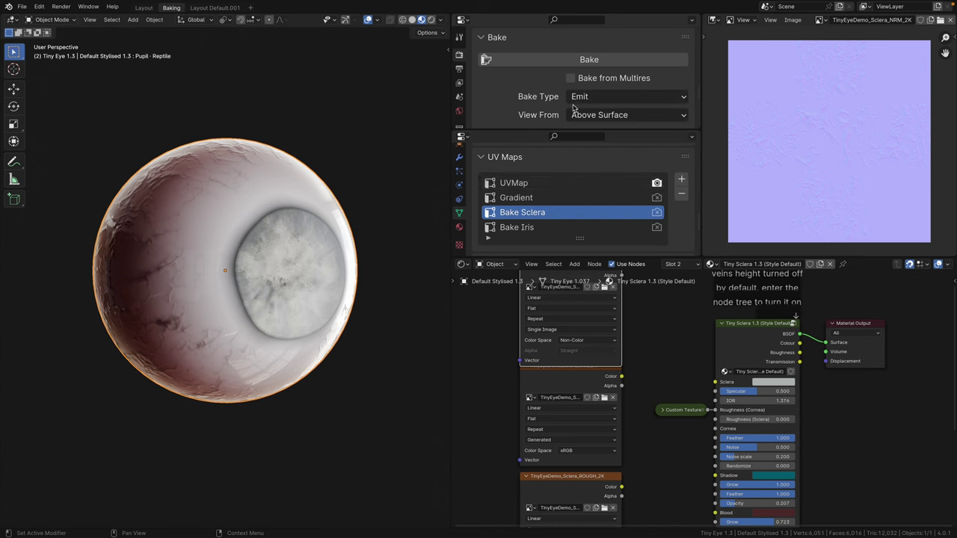
pyautogui.moveTo(601, 383); pyautogui.dragTo(597, 352, button='middle')
pyautogui.click(580, 350)
pyautogui.click(780, 309)
pyautogui.keyDown('ctrl'); pyautogui.keyDown('shift'); pyautogui.click(786, 316); pyautogui.keyUp('shift'); pyautogui.keyUp('ctrl')
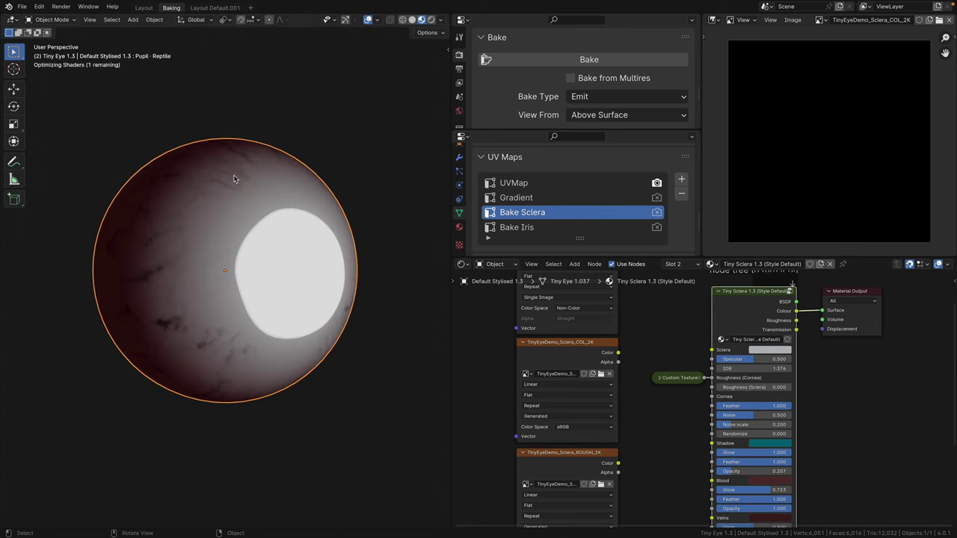
pyautogui.click(567, 351)
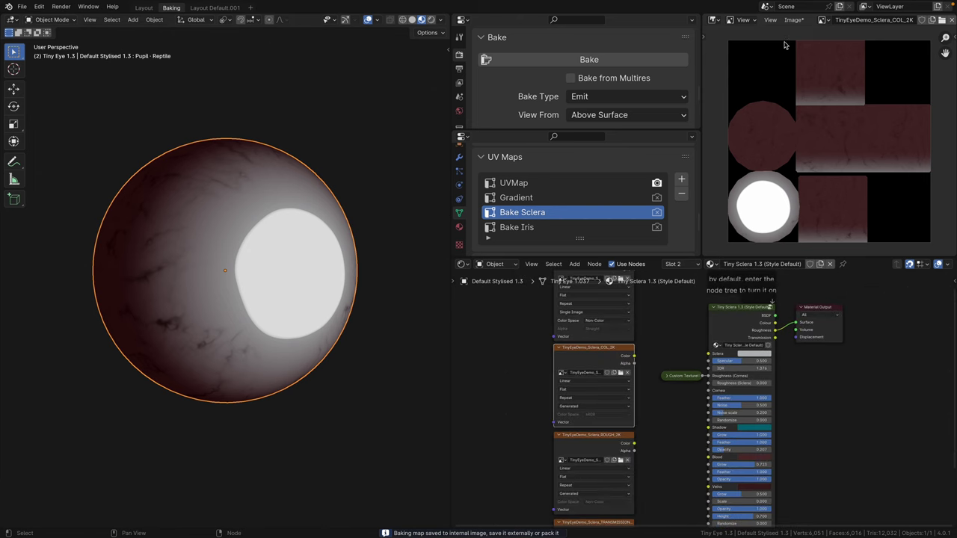
# - Bake the sclera group's Roughness output, linked to Surface, into the TinyEyeDemo_Sclera_ROUGH_2K image node using the Emit bake type
pyautogui.click(822, 19)
pyautogui.click(819, 100)
pyautogui.keyDown('ctrl'); pyautogui.keyDown('shift'); pyautogui.click(766, 338); pyautogui.keyUp('shift'); pyautogui.keyUp('ctrl')
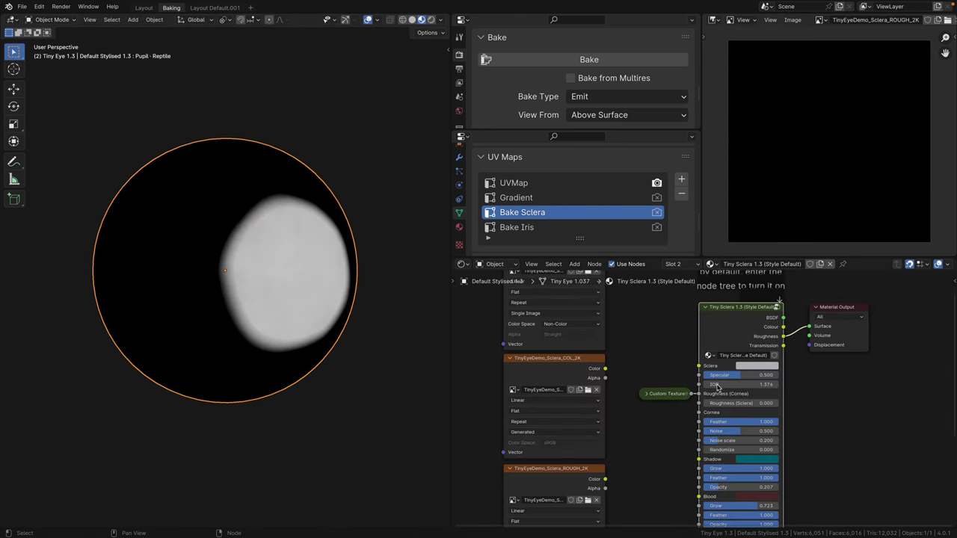
pyautogui.moveTo(639, 457); pyautogui.dragTo(675, 291, button='middle')
pyautogui.click(613, 318)
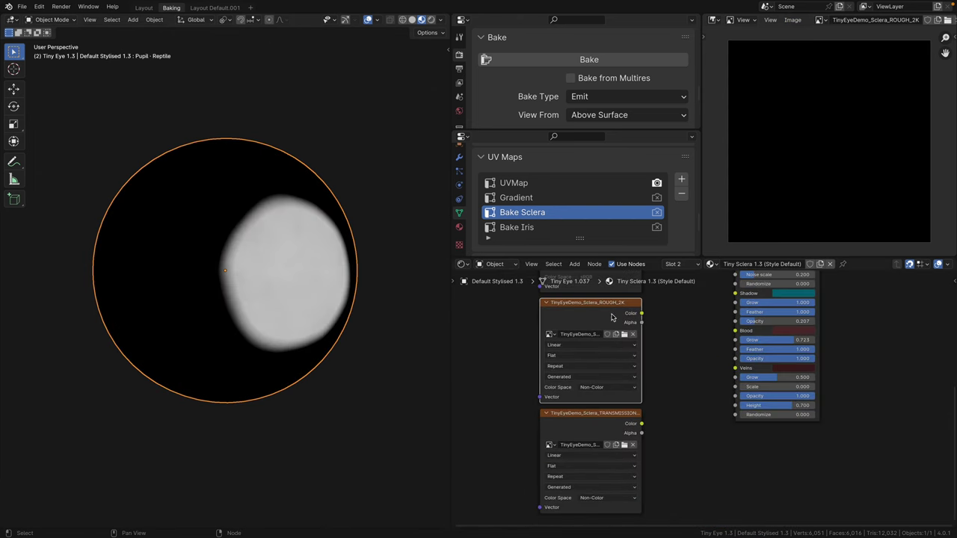
pyautogui.click(610, 60)
# - Save the baked roughness map as TinyEyeDemo_Sclera_ROUGH_2K.png in the DEMO folder
pyautogui.click(792, 20)
pyautogui.click(831, 102)
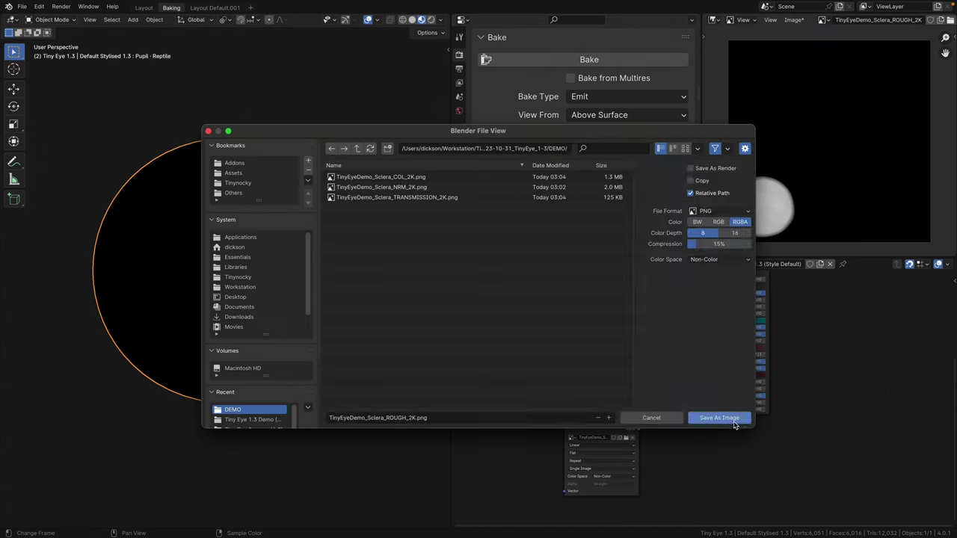
pyautogui.click(730, 419)
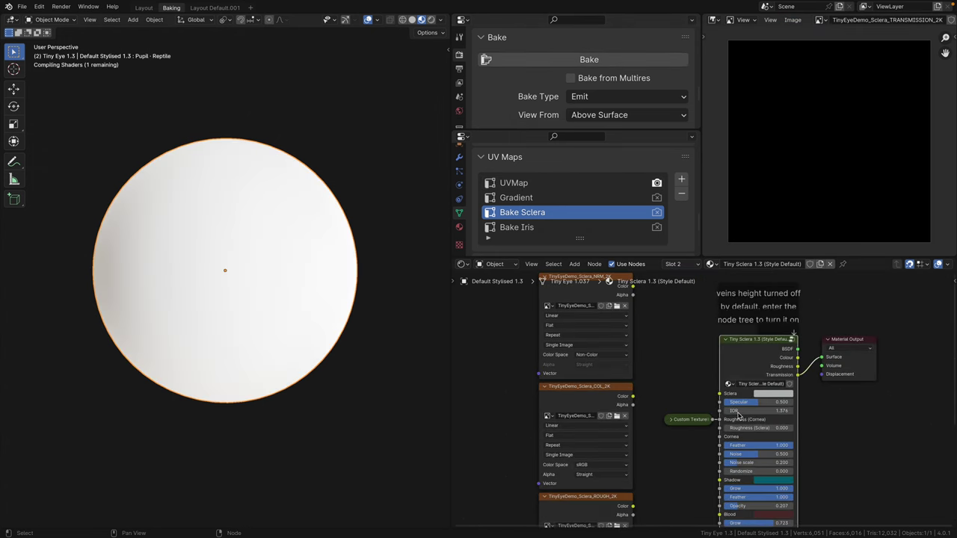
# - Bake the sclera's Transmission output into TinyEyeDemo_Sclera_TRANSMISSION_2K and save that image in the DEMO folder
pyautogui.scroll(-8, 675, 426)
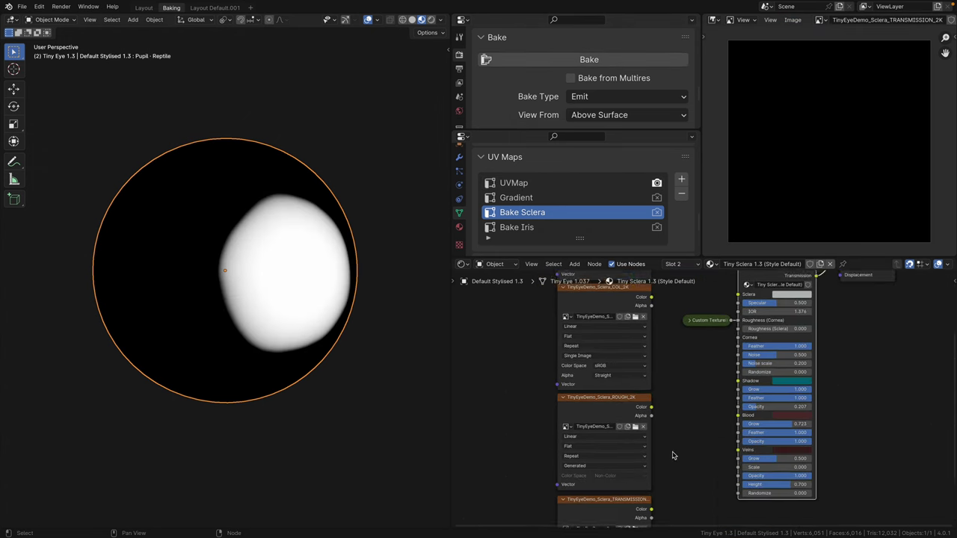
pyautogui.click(589, 60)
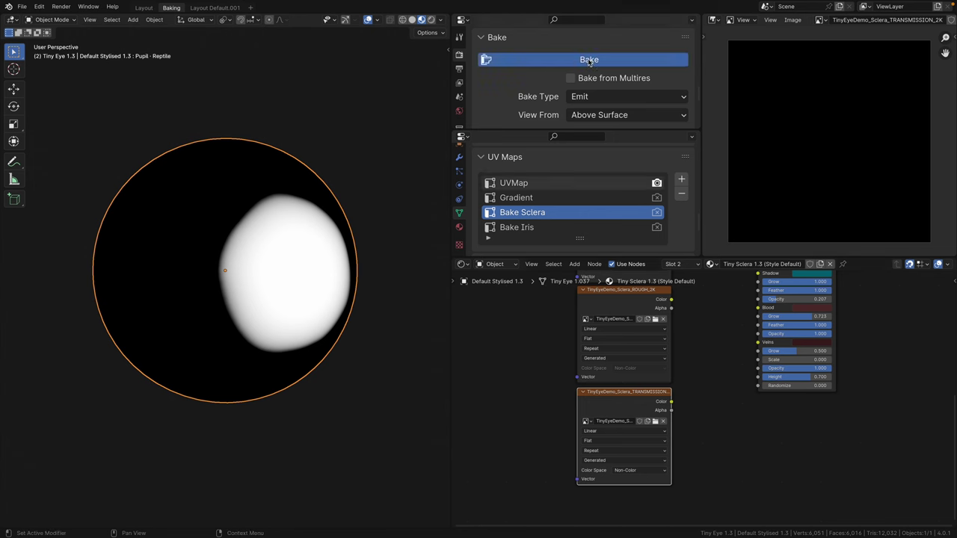
pyautogui.click(793, 20)
pyautogui.click(804, 98)
pyautogui.click(703, 416)
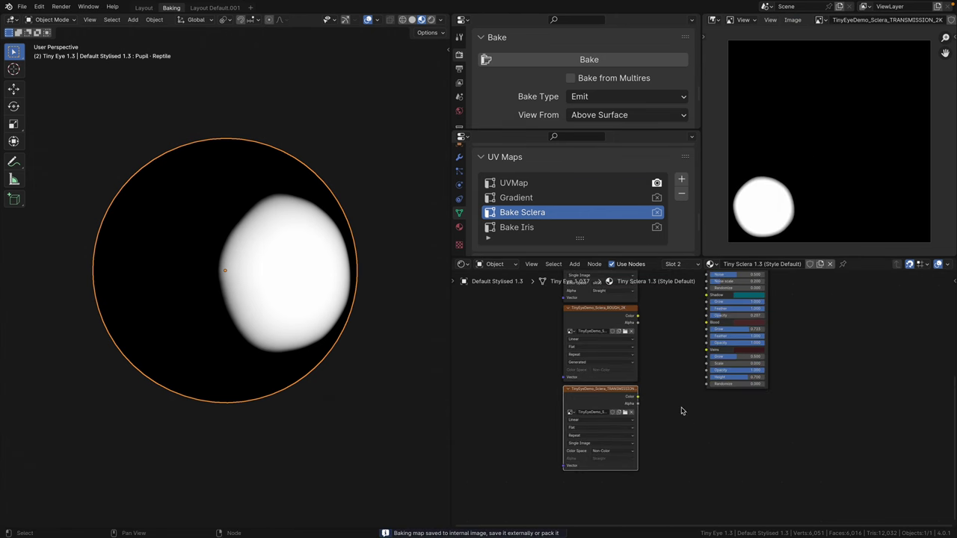
# - Preview the baked TinyEyeDemo_Sclera_COL_2K texture on the eye by linking its Color to the material's Surface
pyautogui.scroll(2, 670, 394)
pyautogui.click(622, 352)
pyautogui.scroll(6, 665, 367)
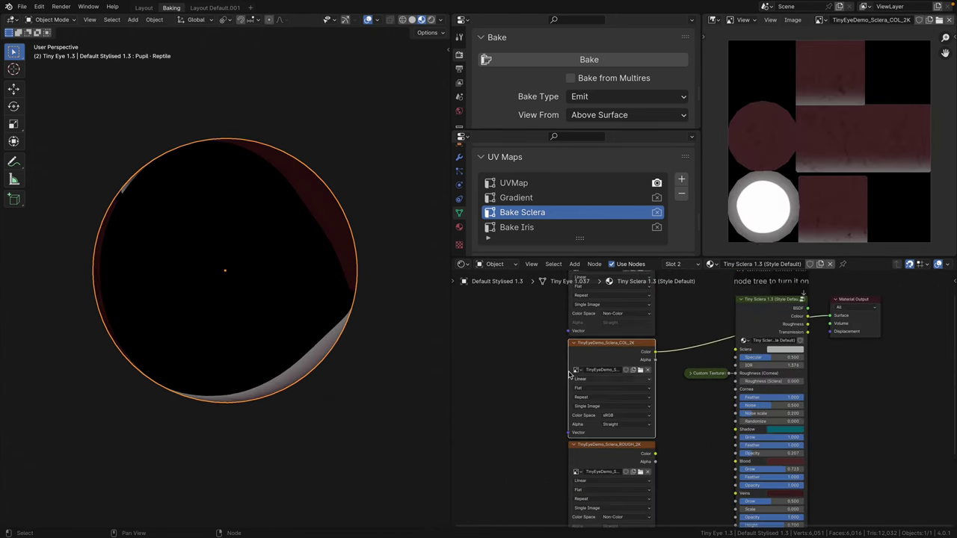
pyautogui.moveTo(207, 239)
pyautogui.mouseDown(button='middle')
pyautogui.moveTo(282, 240)
pyautogui.moveTo(207, 248)
pyautogui.mouseUp(button='middle')
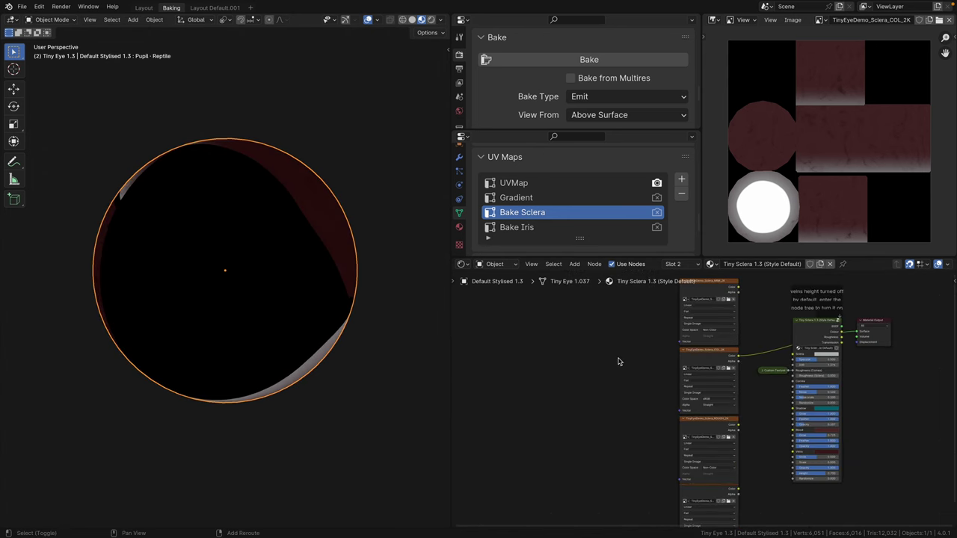
# - Add a UV Map node beside the sclera image textures and set it to Bake Sclera
pyautogui.hotkey('shift', 'a')
pyautogui.click(620, 362)
pyautogui.write('uv')
pyautogui.click(662, 377)
pyautogui.click(603, 384)
pyautogui.scroll(2, 613, 374)
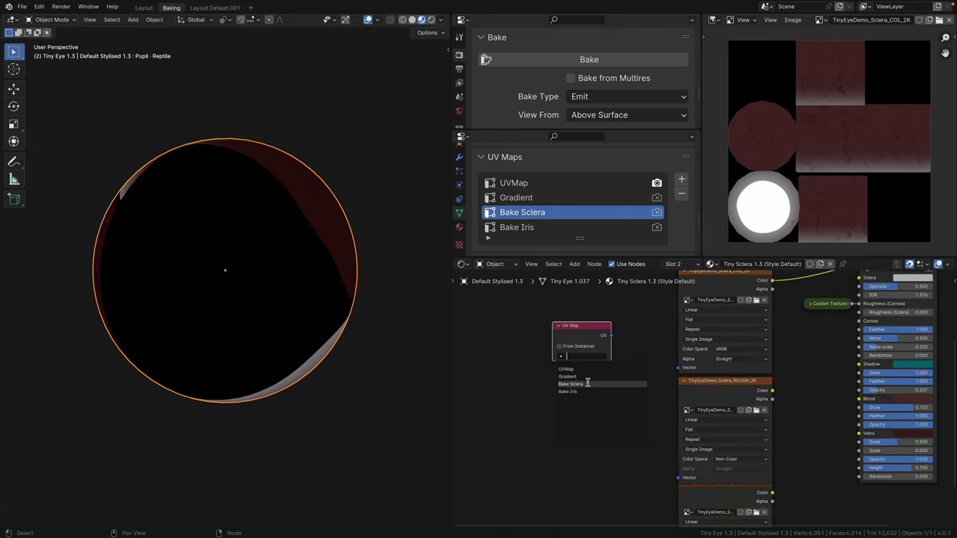
pyautogui.click(587, 384)
# - Connect the UV Map node's UV output to the Vector inputs of the four baked sclera image textures
pyautogui.moveTo(614, 351); pyautogui.dragTo(611, 412, button='middle')
pyautogui.moveTo(608, 396); pyautogui.dragTo(676, 320)
pyautogui.moveTo(608, 396); pyautogui.dragTo(675, 429)
pyautogui.moveTo(663, 397); pyautogui.dragTo(651, 327, button='middle')
pyautogui.moveTo(597, 326); pyautogui.dragTo(663, 468)
pyautogui.moveTo(597, 326); pyautogui.dragTo(663, 519)
# - Preview the baked sclera textures on the eye with the Bake Sclera UV map applied
pyautogui.scroll(-5, 620, 525)
pyautogui.keyDown('ctrl'); pyautogui.keyDown('shift'); pyautogui.click(671, 314); pyautogui.keyUp('shift'); pyautogui.keyUp('ctrl')
pyautogui.keyDown('ctrl'); pyautogui.keyDown('shift'); pyautogui.click(673, 378); pyautogui.keyUp('shift'); pyautogui.keyUp('ctrl')
pyautogui.keyDown('ctrl'); pyautogui.keyDown('shift'); pyautogui.click(688, 401); pyautogui.keyUp('shift'); pyautogui.keyUp('ctrl')
pyautogui.moveTo(685, 475); pyautogui.dragTo(675, 403, button='middle')
pyautogui.keyDown('ctrl'); pyautogui.keyDown('shift'); pyautogui.click(673, 402); pyautogui.keyUp('shift'); pyautogui.keyUp('ctrl')
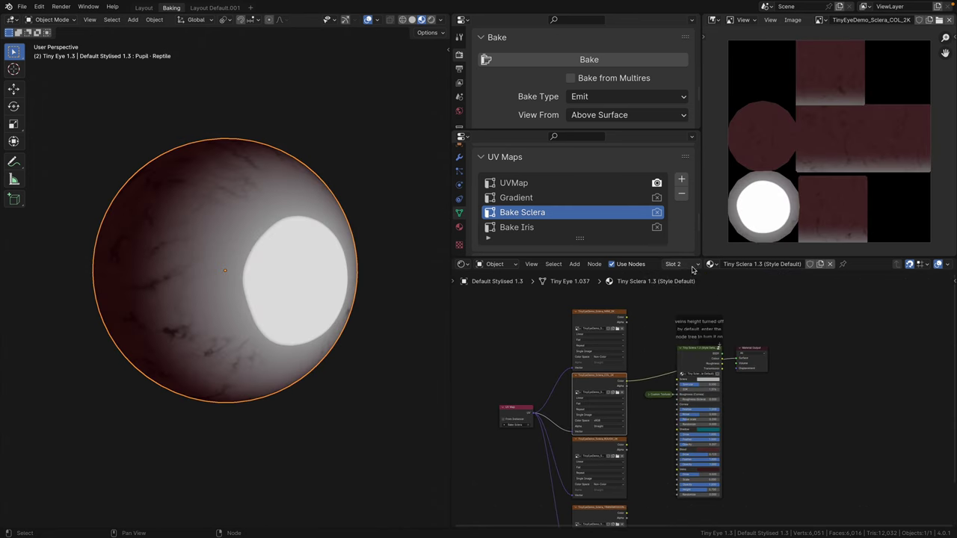
# - Bake the Tiny Iris 1.3 group's Colour output, linked to Surface, into TinyEyeDemo_Iris_COL_2K using the Bake Iris UV map
pyautogui.click(691, 266)
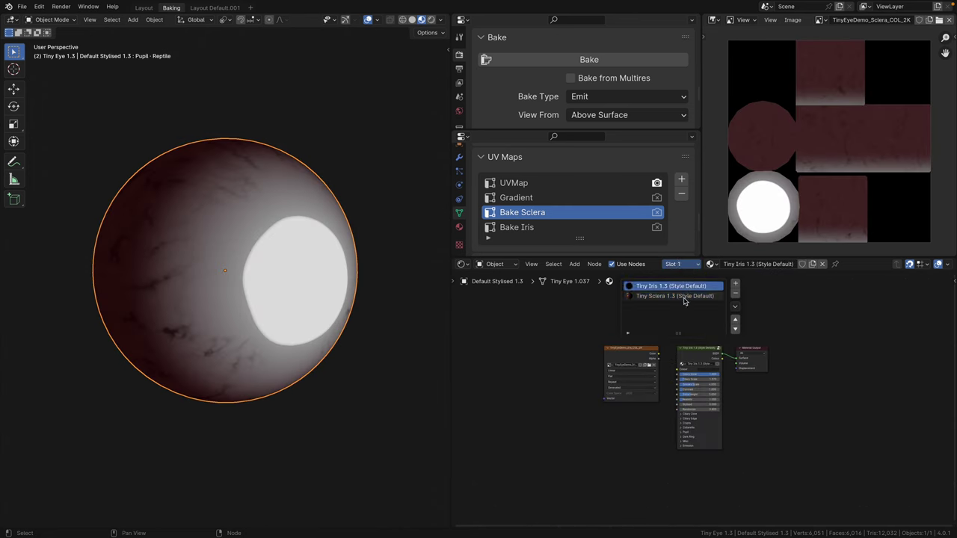
pyautogui.click(677, 287)
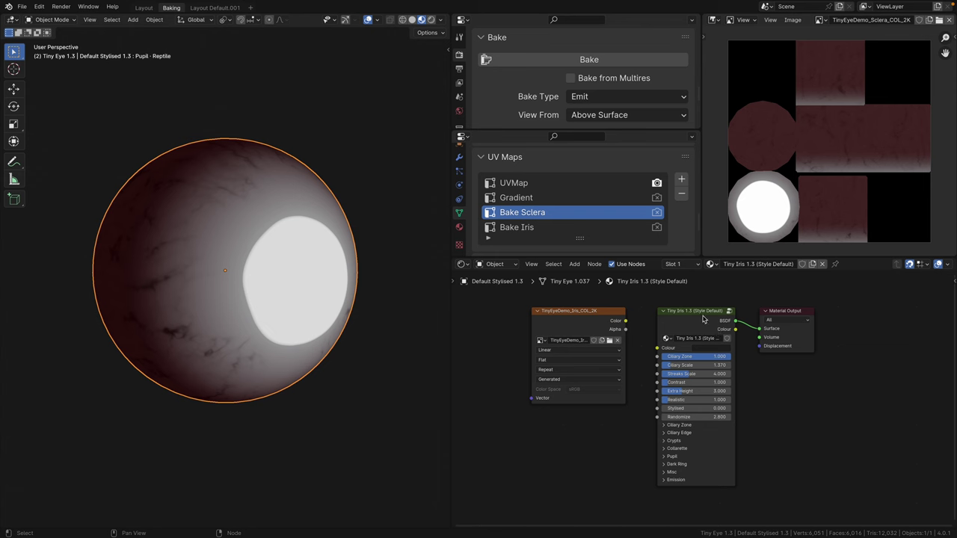
pyautogui.keyDown('ctrl'); pyautogui.keyDown('shift'); pyautogui.click(702, 320); pyautogui.keyUp('shift'); pyautogui.keyUp('ctrl')
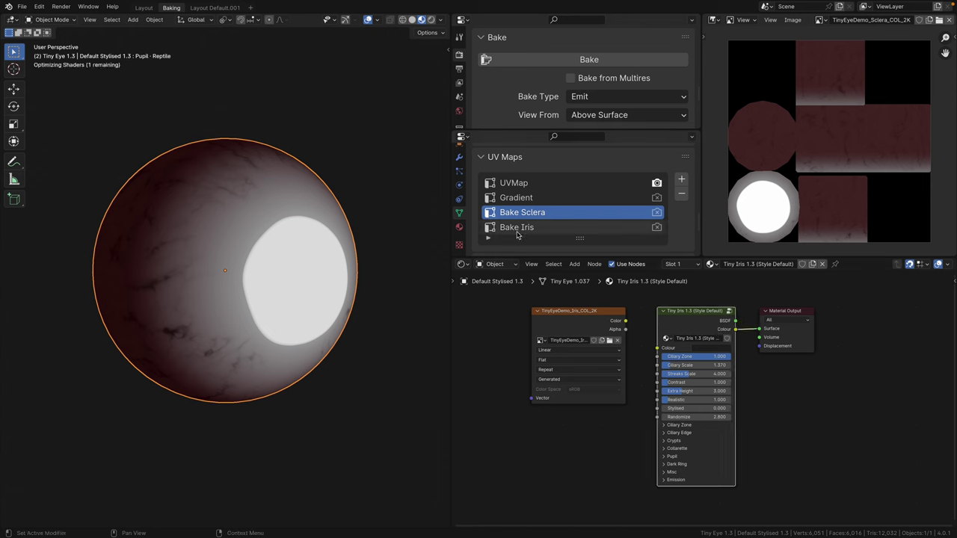
pyautogui.click(520, 232)
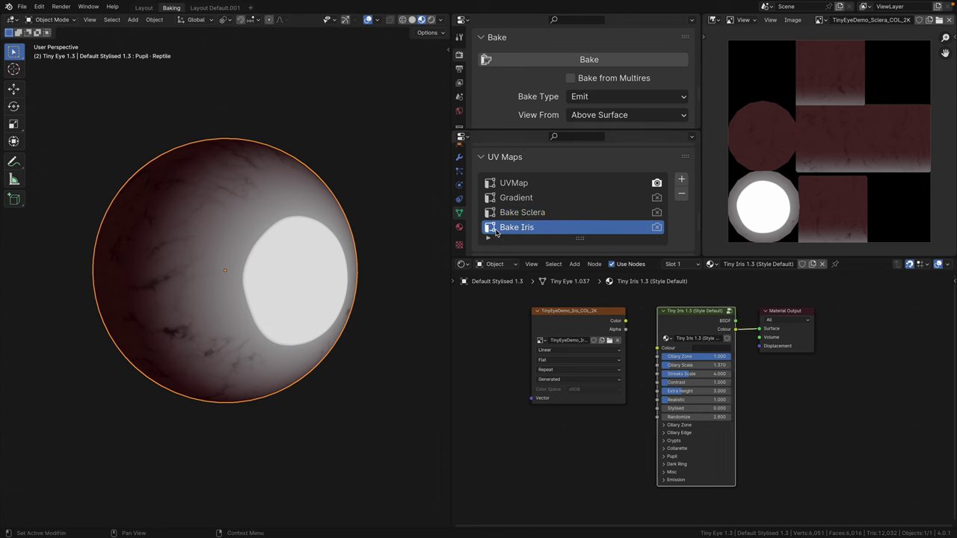
pyautogui.click(590, 321)
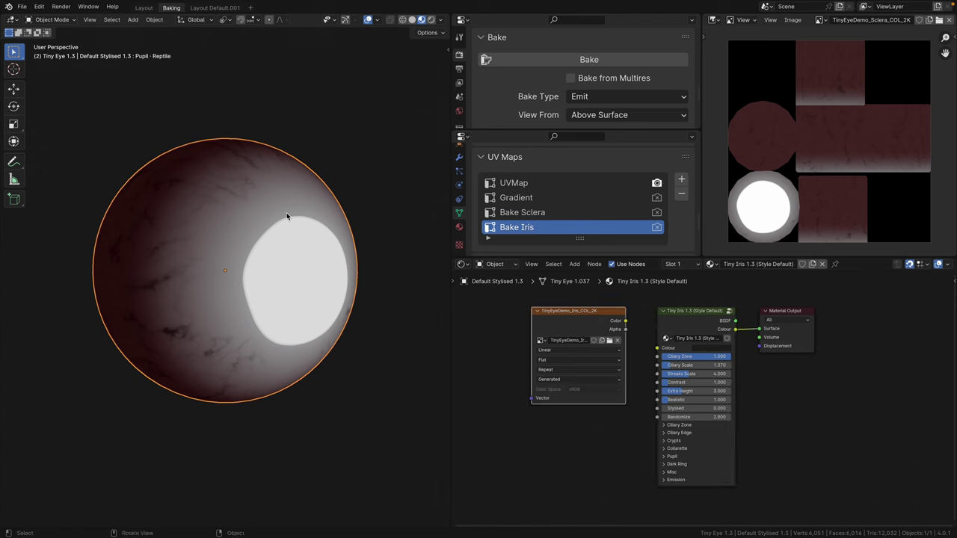
pyautogui.click(589, 59)
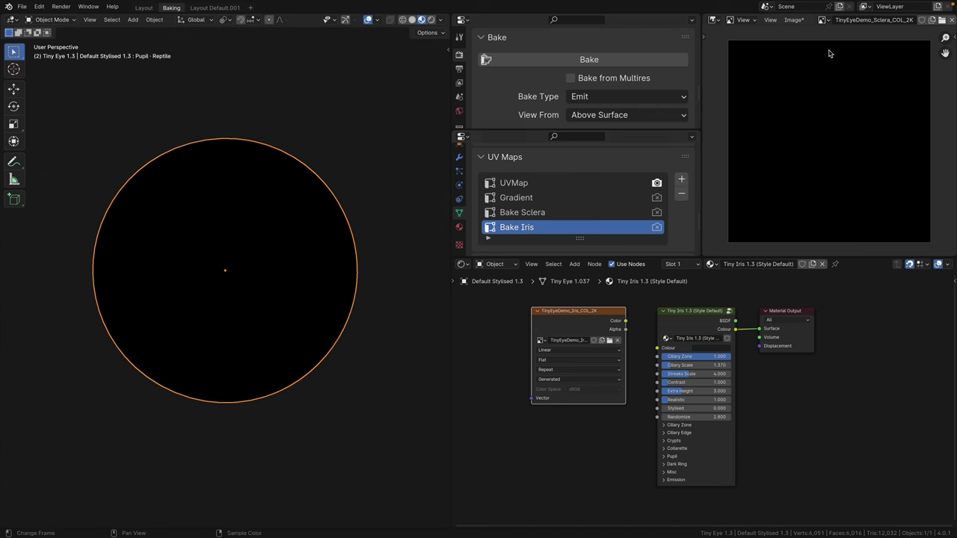
# - Display the baked iris image and save it as TinyEyeDemo_Iris_COL_2K.png in the DEMO folder
pyautogui.click(792, 25)
pyautogui.click(810, 81)
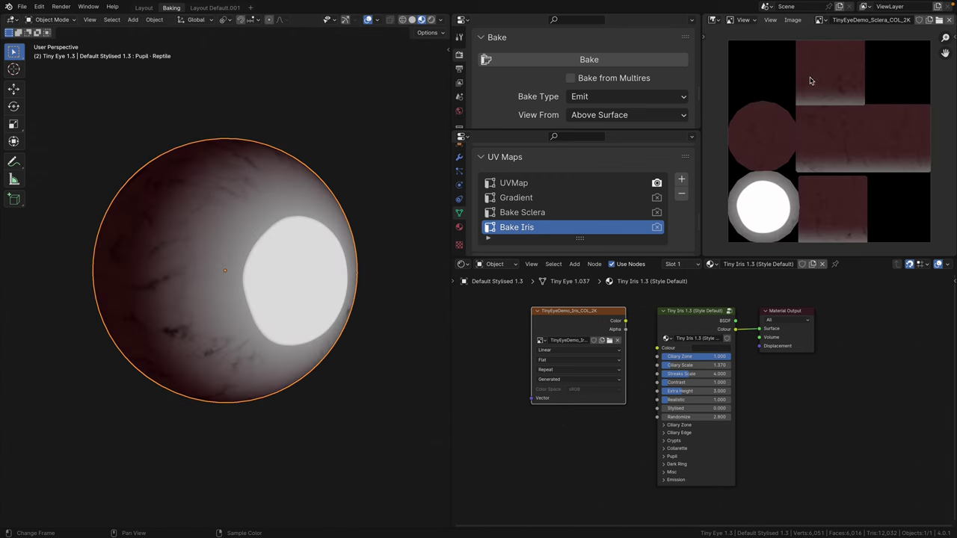
pyautogui.click(820, 19)
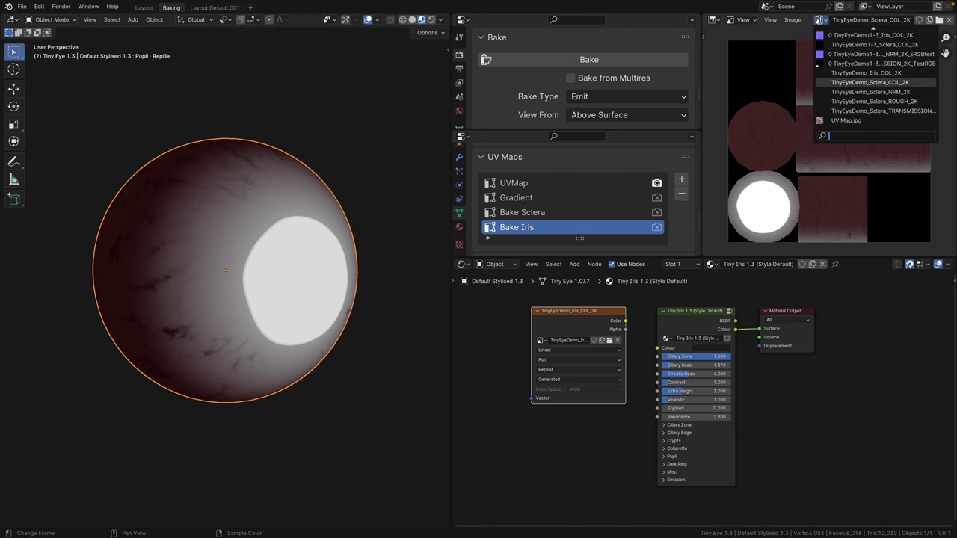
pyautogui.click(860, 72)
pyautogui.click(793, 19)
pyautogui.click(823, 101)
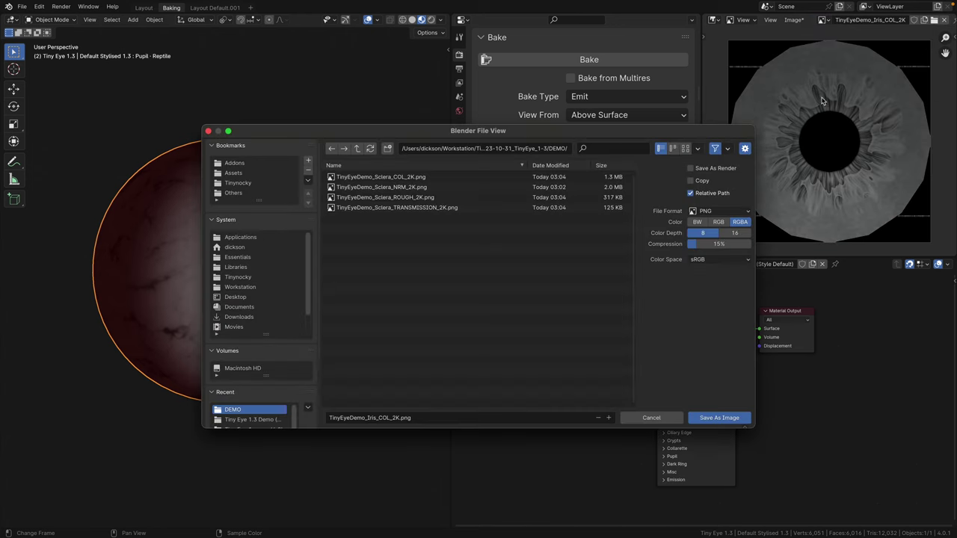
pyautogui.click(717, 418)
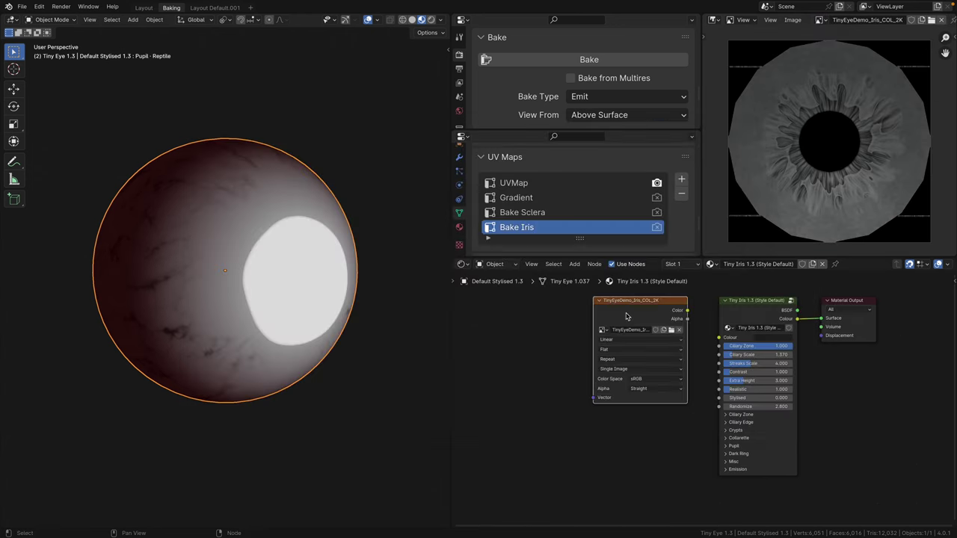
# - Add a UV Map node to the iris material and set it to Bake Iris
pyautogui.hotkey('shift', 'a')
pyautogui.write('uv')
pyautogui.press('Return')
pyautogui.click(516, 368)
pyautogui.click(542, 403)
pyautogui.click(530, 436)
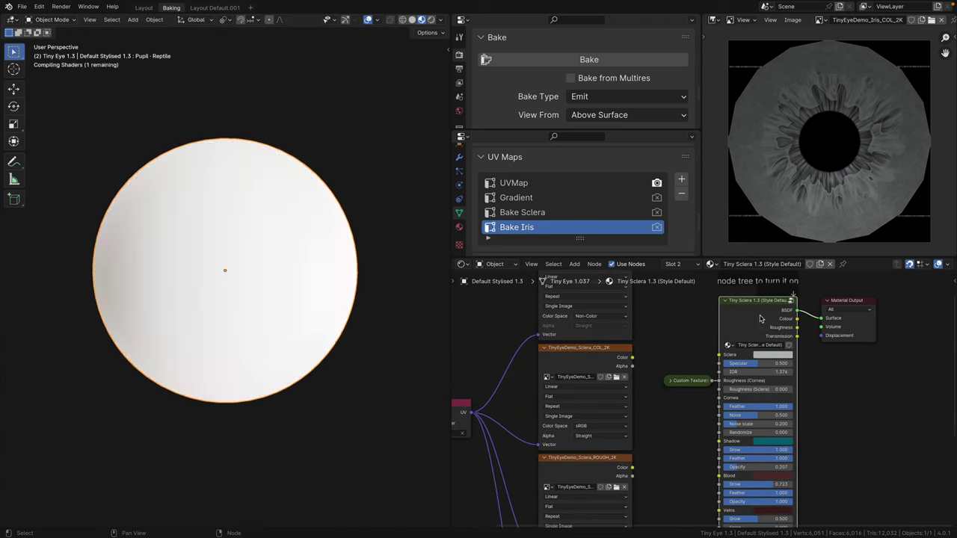
# - Return to the iris material and preview the baked iris colour on the eye, with the Bake Iris UV map feeding its Vector input
pyautogui.moveTo(720, 382); pyautogui.dragTo(706, 397)
pyautogui.moveTo(760, 382); pyautogui.dragTo(722, 382)
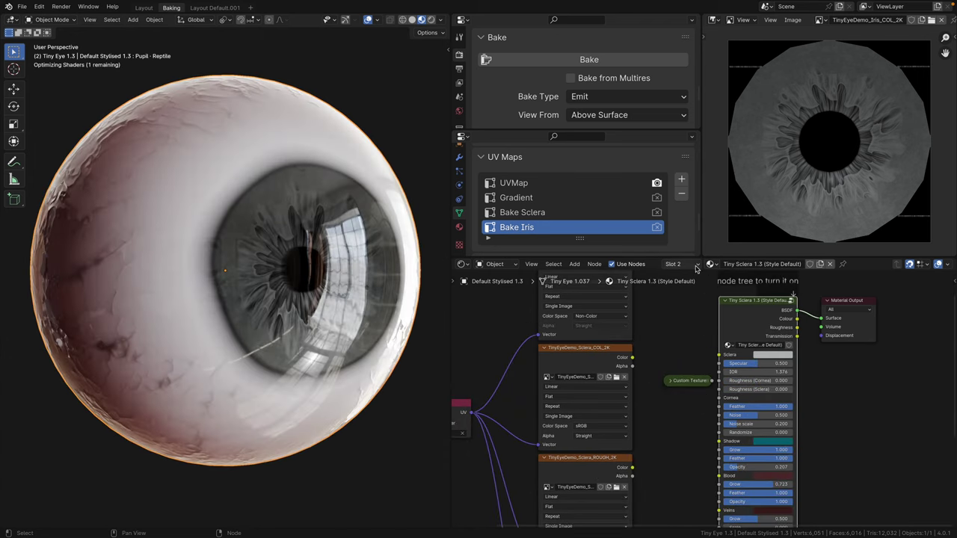
pyautogui.click(696, 264)
pyautogui.click(673, 284)
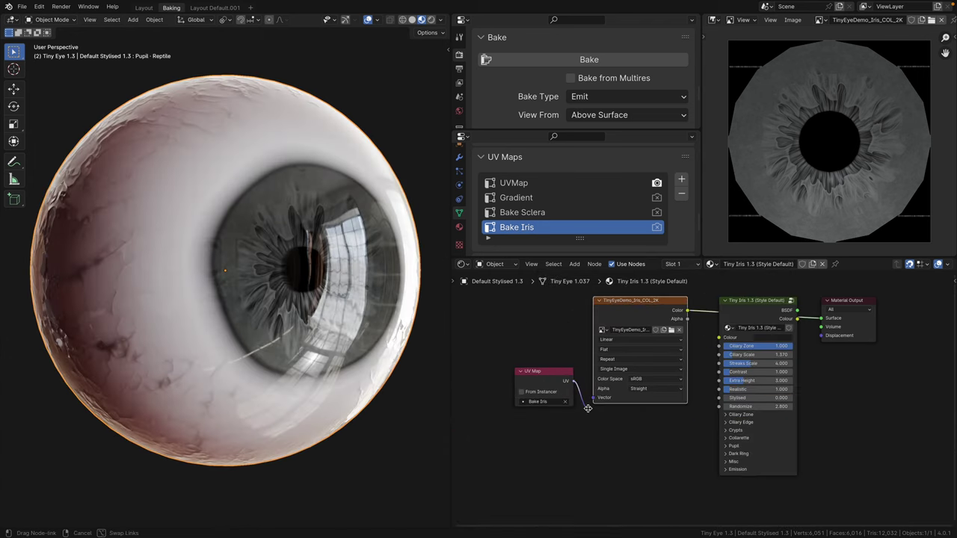
pyautogui.moveTo(335, 308); pyautogui.dragTo(296, 279, button='middle')
pyautogui.scroll(1, 300, 281)
pyautogui.scroll(-1, 298, 281)
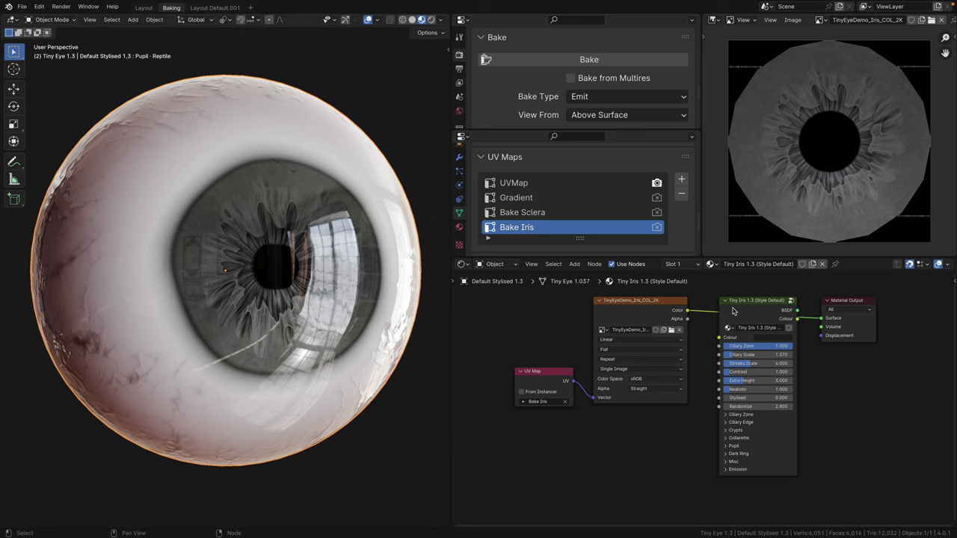
# - Enlarge the shader editor over the bake settings, UV maps and image editor areas
pyautogui.moveTo(454, 261); pyautogui.dragTo(453, 180)
pyautogui.moveTo(454, 133); pyautogui.dragTo(455, 90)
pyautogui.moveTo(699, 16); pyautogui.dragTo(755, 30)
# - Switch to the Tiny Sclera 1.3 material and delete its Tiny Sclera group and custom texture nodes
pyautogui.click(680, 20)
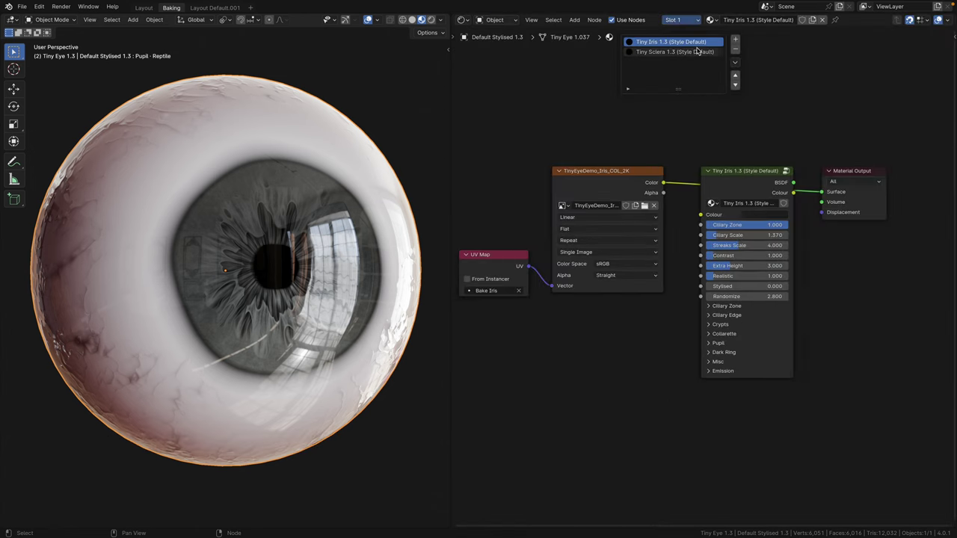
pyautogui.click(698, 53)
pyautogui.scroll(-5, 681, 172)
pyautogui.moveTo(660, 107); pyautogui.dragTo(765, 385)
pyautogui.press('x')
# - Add a Principled BSDF node to the sclera material beside the Material Output
pyautogui.scroll(2, 718, 202)
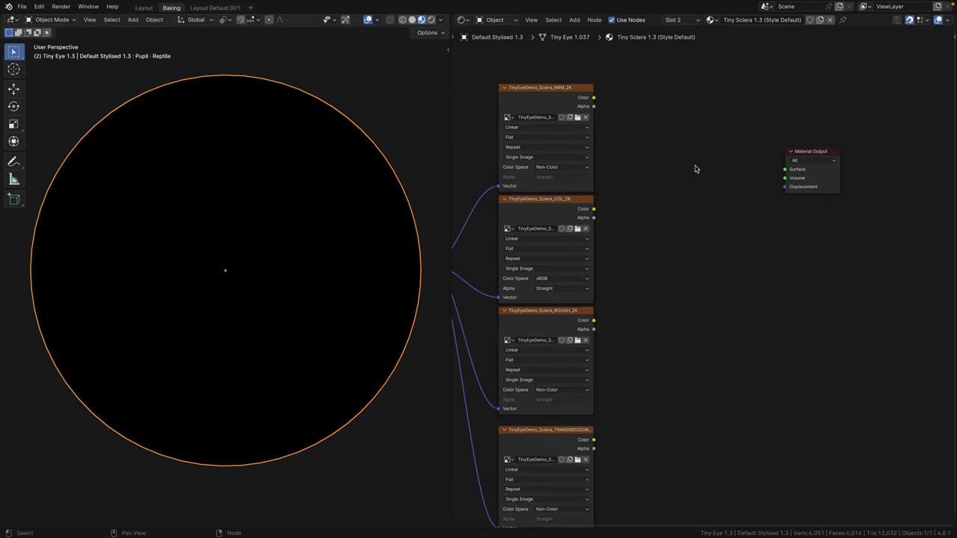
pyautogui.hotkey('shift', 'a')
pyautogui.write('princ')
pyautogui.press('Return')
pyautogui.click(661, 151)
# - Delete the sclera's UV Map and baked image nodes, and link the Principled BSDF to Surface
pyautogui.scroll(-5, 661, 154)
pyautogui.moveTo(511, 139); pyautogui.dragTo(653, 434)
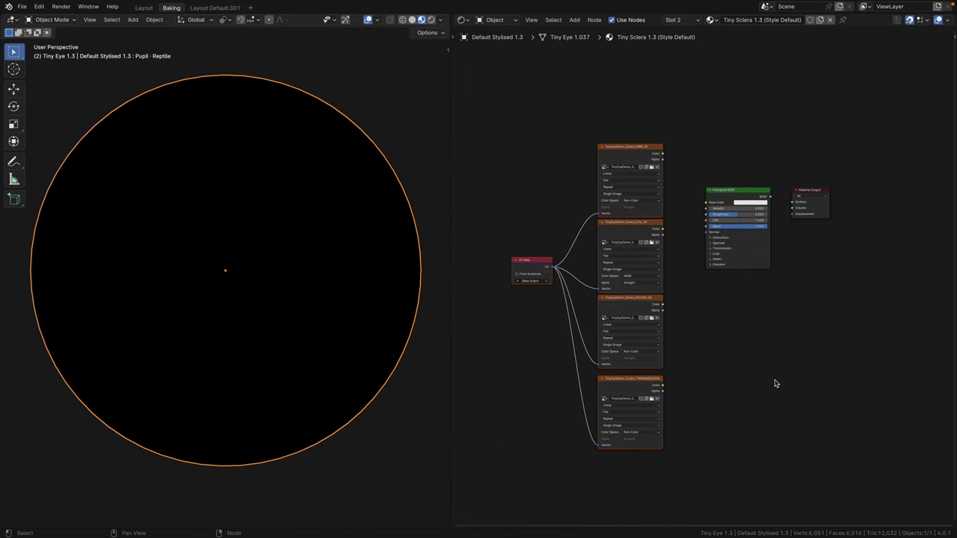
pyautogui.press('x')
pyautogui.keyDown('ctrl'); pyautogui.keyDown('shift'); pyautogui.click(762, 198); pyautogui.keyUp('shift'); pyautogui.keyUp('ctrl')
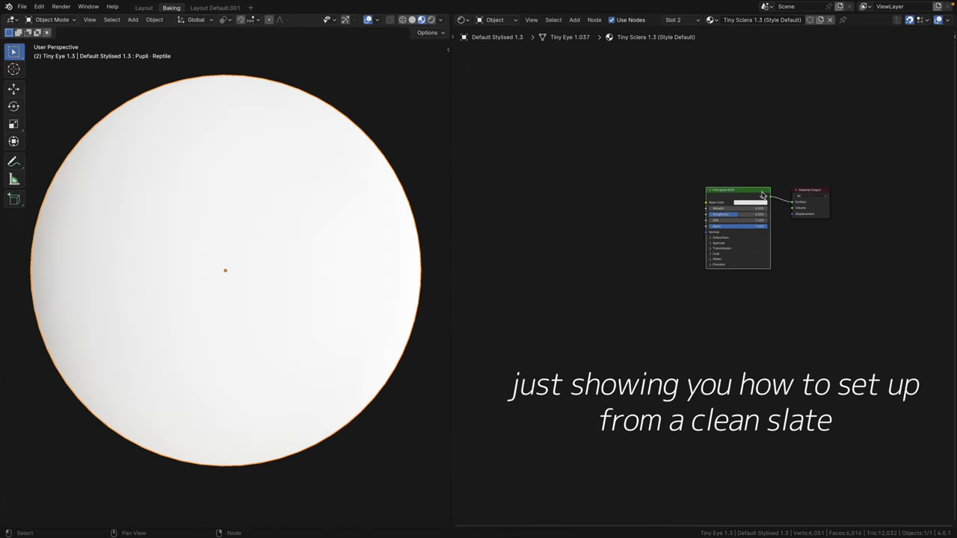
# - Load the sclera COL, NRM, ROUGH and TRANSMISSION PNGs onto the Principled BSDF with Principled Texture Setup
pyautogui.moveTo(760, 251); pyautogui.dragTo(752, 294, button='middle')
pyautogui.scroll(4, 743, 262)
pyautogui.hotkey('ctrl', 'shift', 't')
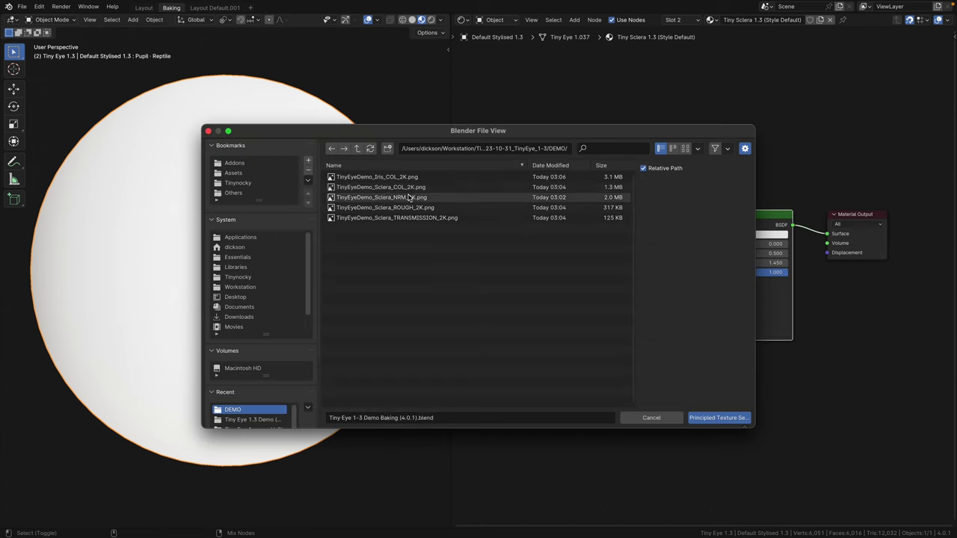
pyautogui.click(382, 187)
pyautogui.keyDown('shift'); pyautogui.click(408, 218); pyautogui.keyUp('shift')
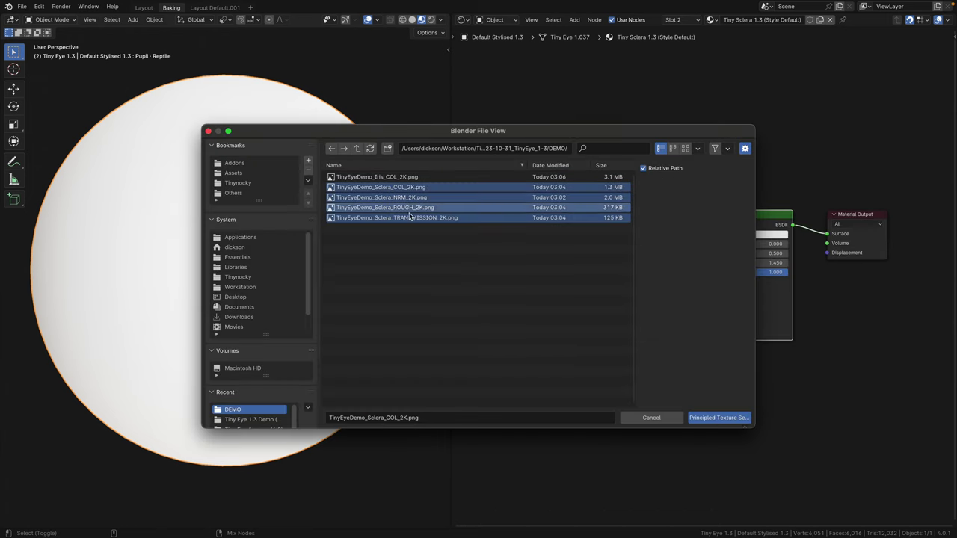
pyautogui.click(726, 421)
# - Remove the frame and mapping nodes created around the imported sclera textures
pyautogui.scroll(-6, 698, 398)
pyautogui.moveTo(516, 320); pyautogui.dragTo(666, 286, button='middle')
pyautogui.moveTo(496, 148); pyautogui.dragTo(631, 245)
pyautogui.press('x')
pyautogui.click(697, 133)
# - Add a UV Map node set to Bake Sclera and connect it to the Vector inputs of the sclera textures
pyautogui.scroll(2, 765, 267)
pyautogui.hotkey('shift', 'a')
pyautogui.write('uv')
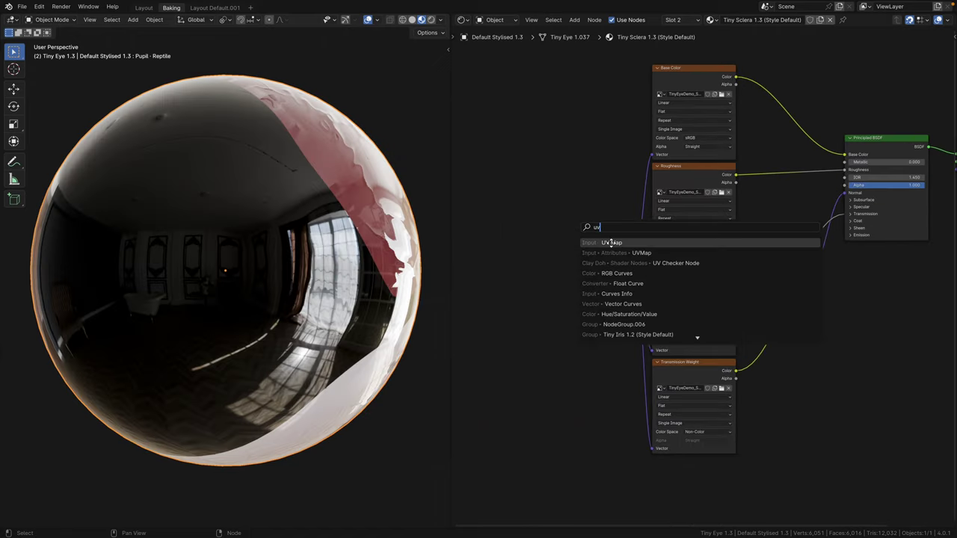
pyautogui.click(611, 243)
pyautogui.click(592, 280)
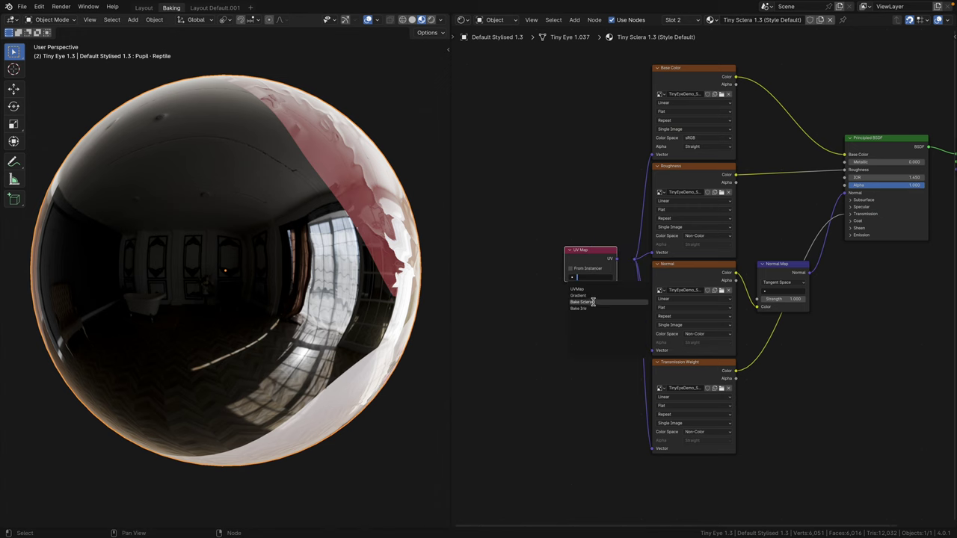
pyautogui.click(581, 302)
pyautogui.moveTo(636, 263); pyautogui.dragTo(634, 262)
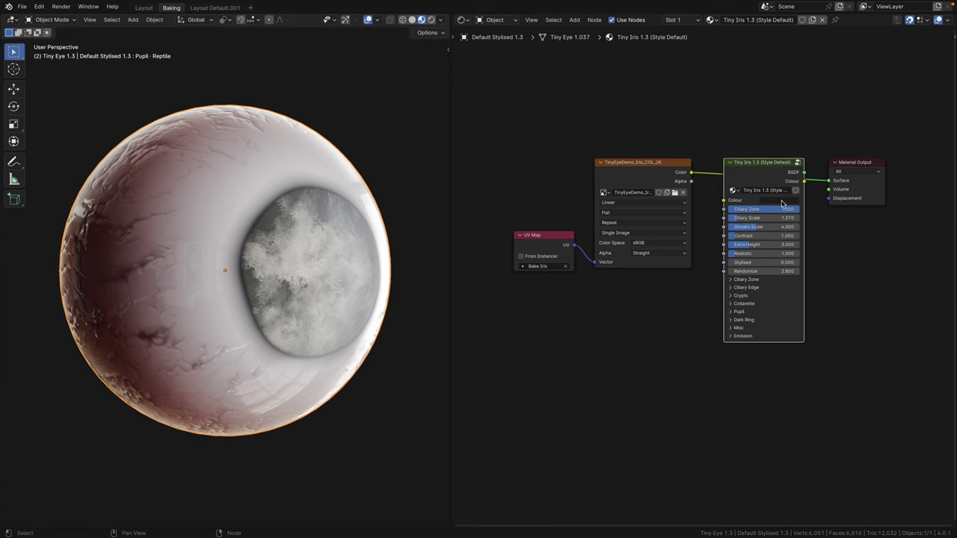
# - Delete the Tiny Iris group, the baked image node and the UV Map node from the iris material
pyautogui.hotkey('ctrl', 'x')
pyautogui.moveTo(509, 128); pyautogui.dragTo(659, 285)
pyautogui.press('x')
# - Add a Principled BSDF node to the iris material beside the Material Output
pyautogui.hotkey('shift', 'a')
pyautogui.click(715, 168)
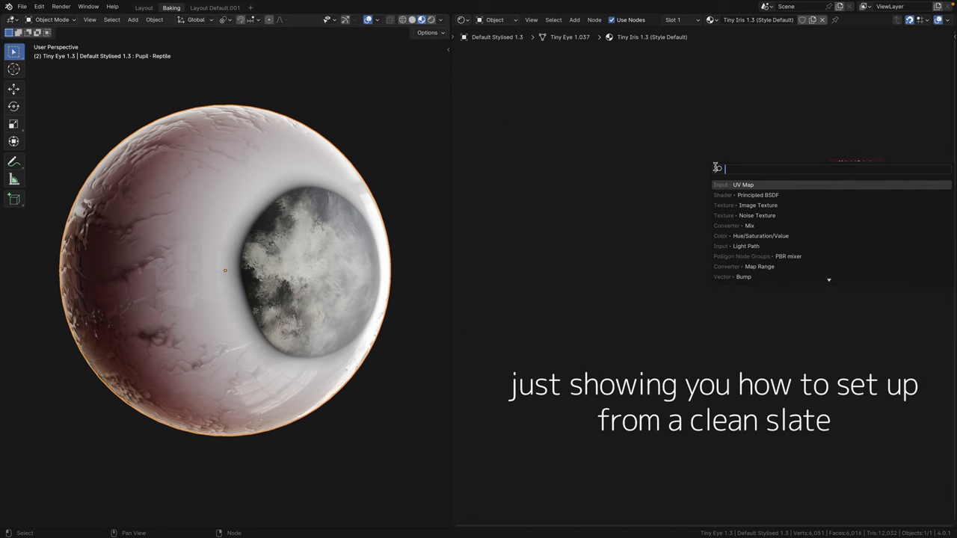
pyautogui.write('prin')
pyautogui.press('Return')
pyautogui.click(709, 159)
# - Link the Principled BSDF to Surface and load TinyEyeDemo_Iris_COL_2K.png as its base colour with Principled Texture Setup
pyautogui.keyDown('ctrl'); pyautogui.keyDown('shift'); pyautogui.click(766, 173); pyautogui.keyUp('shift'); pyautogui.keyUp('ctrl')
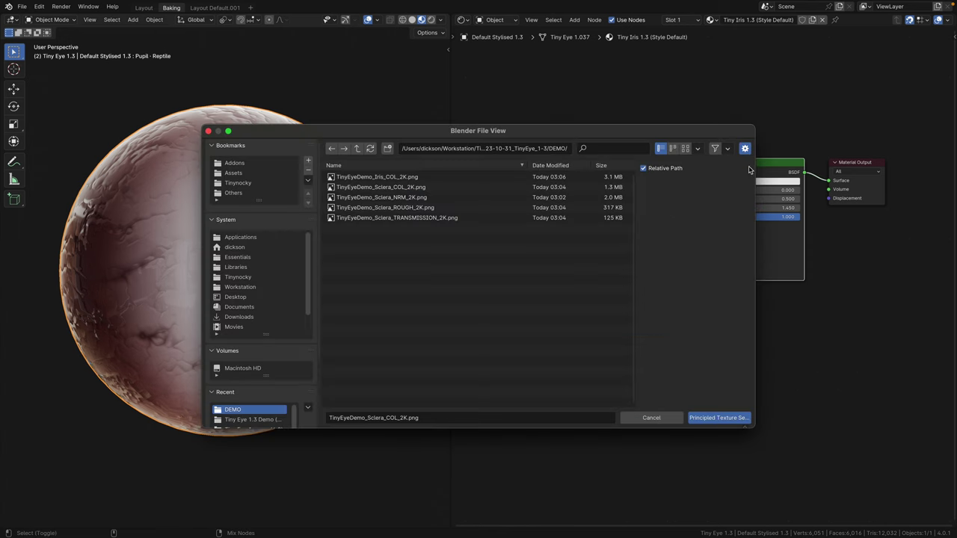
pyautogui.click(399, 178)
pyautogui.doubleClick(398, 177)
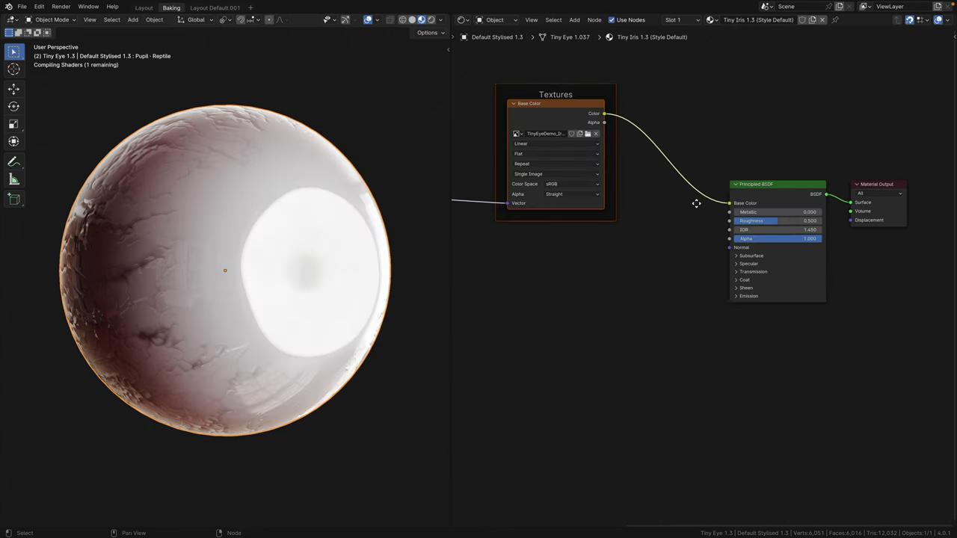
# - Replace the Principled BSDF with a Diffuse BSDF, linking the baked iris texture to its Color and its output to Surface
pyautogui.click(840, 180)
pyautogui.moveTo(840, 180); pyautogui.dragTo(727, 195, button='middle')
pyautogui.press('x')
pyautogui.hotkey('shift', 'a')
pyautogui.write('diff')
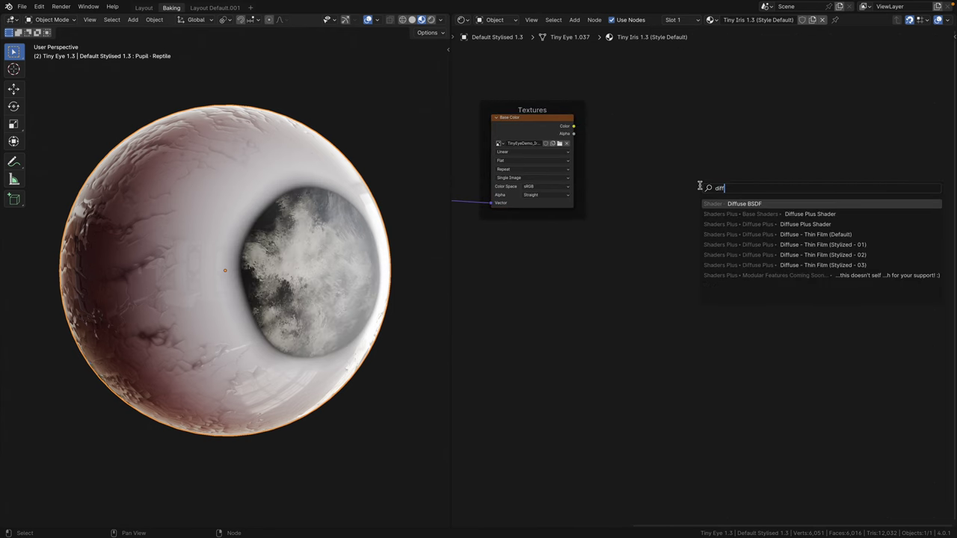
pyautogui.press('Return')
pyautogui.click(718, 189)
pyautogui.moveTo(574, 129); pyautogui.dragTo(714, 202)
pyautogui.moveTo(734, 194); pyautogui.dragTo(953, 182, button='middle')
# - Delete the iris texture's mapping nodes and drive its Vector input from a new UV Map node set to Bake Iris
pyautogui.moveTo(519, 130); pyautogui.dragTo(670, 225)
pyautogui.moveTo(732, 172); pyautogui.dragTo(637, 175, button='middle')
pyautogui.press('x')
pyautogui.hotkey('shift', 'a')
pyautogui.write('uv')
pyautogui.click(701, 193)
pyautogui.click(572, 166)
pyautogui.click(641, 202)
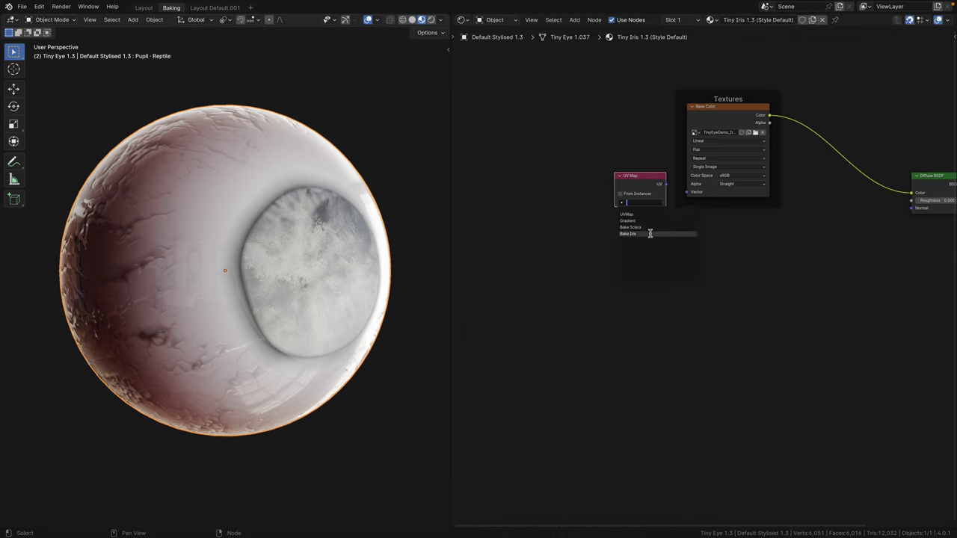
pyautogui.moveTo(688, 195); pyautogui.dragTo(689, 193)
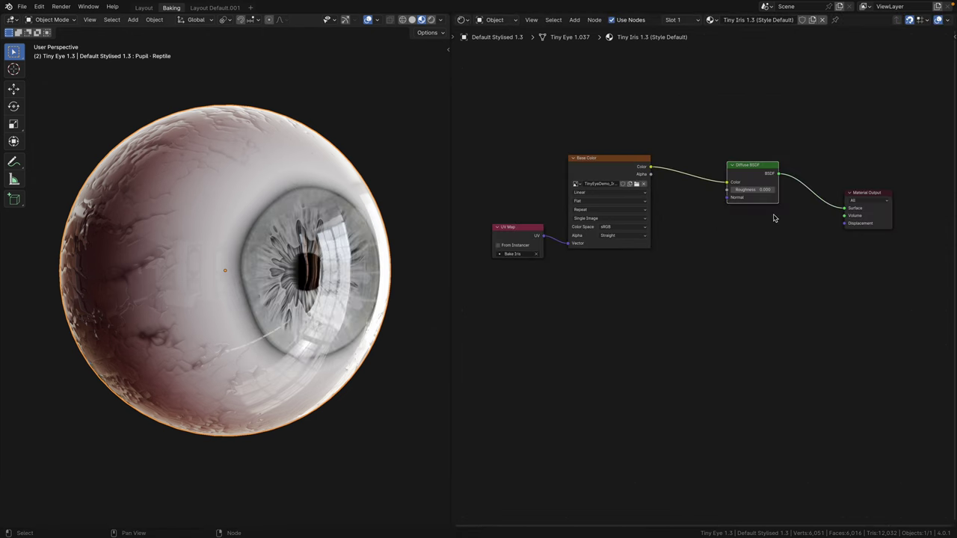
# - Add an Emission node below the Diffuse BSDF in the iris material
pyautogui.hotkey('shift', 'a')
pyautogui.write('emi')
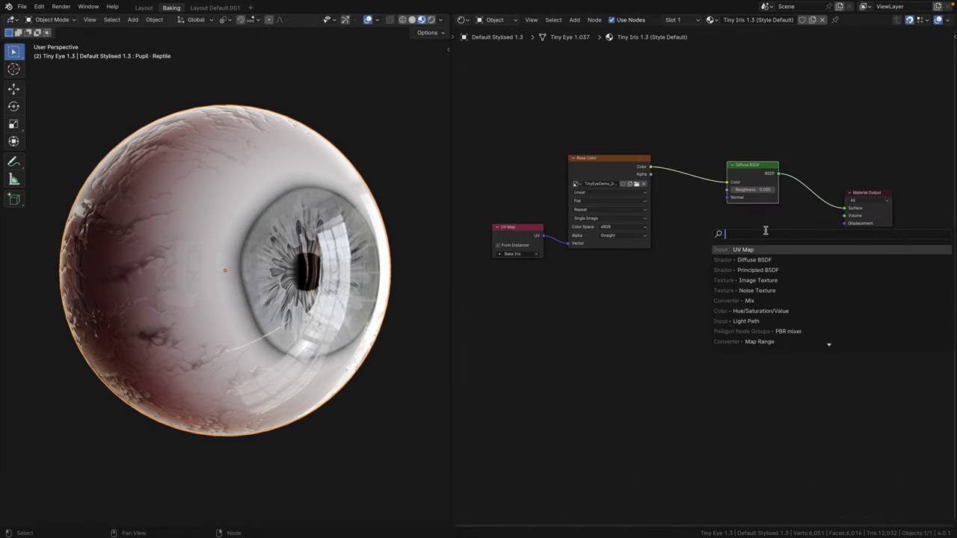
pyautogui.press('Return')
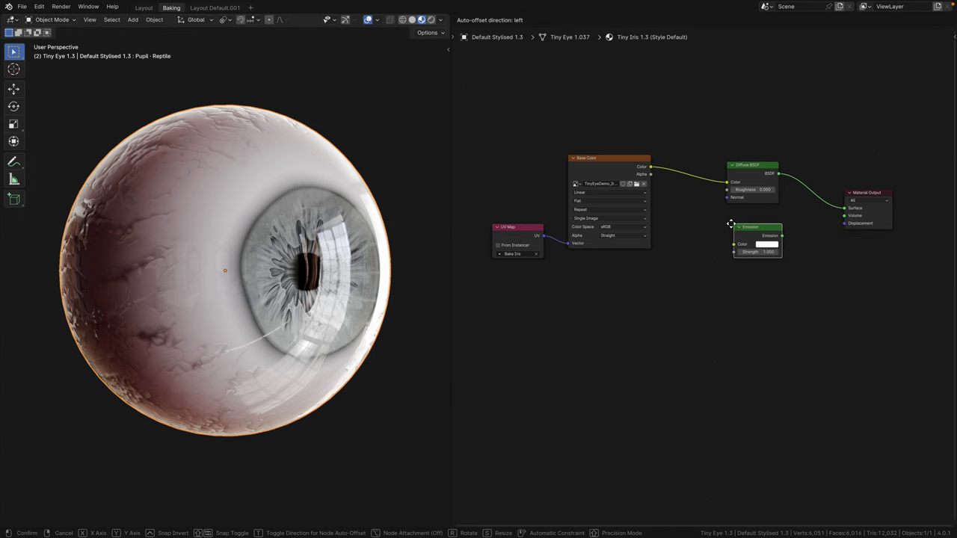
pyautogui.click(732, 220)
# - Insert a Mix Shader between the Diffuse BSDF and Material Output, and connect Emission to its second Shader input
pyautogui.hotkey('shift', 'a')
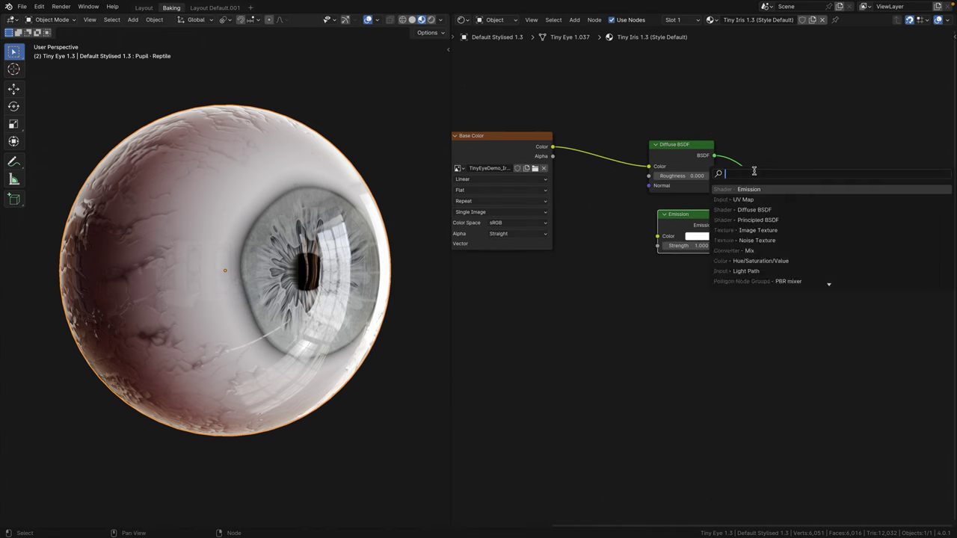
pyautogui.write('mixs')
pyautogui.press('Return')
pyautogui.click(721, 131)
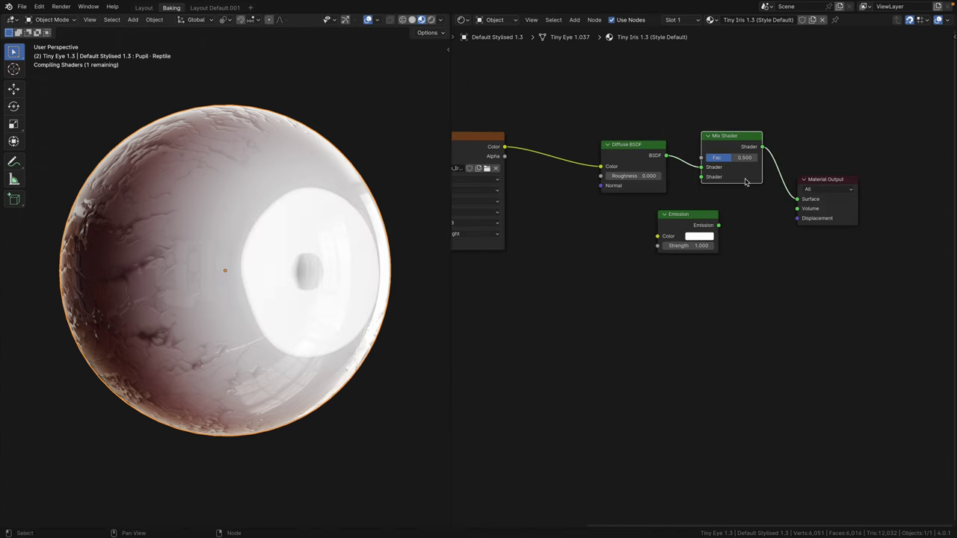
pyautogui.moveTo(689, 223); pyautogui.dragTo(635, 214)
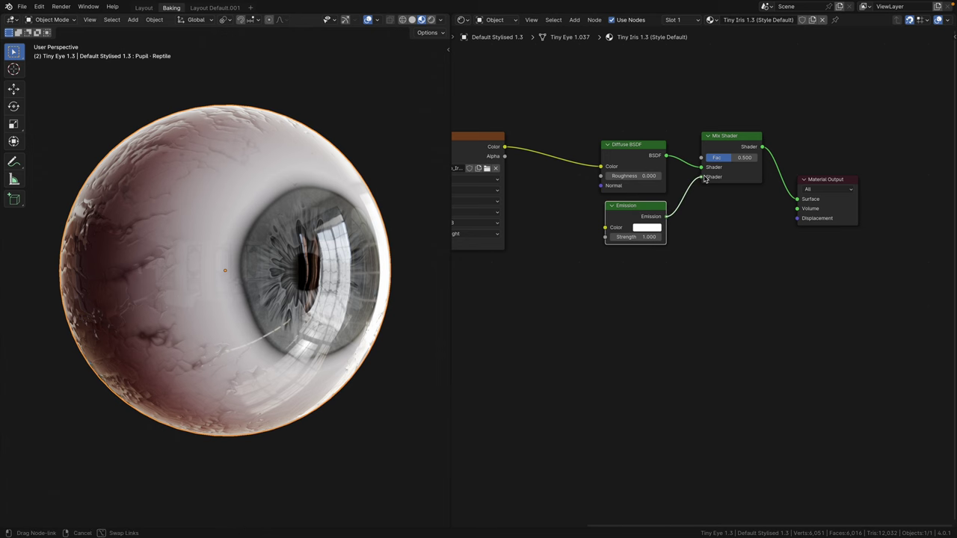
pyautogui.moveTo(703, 178); pyautogui.dragTo(702, 177)
# - Link the baked iris image's Color output to the Emission node's Color input
pyautogui.moveTo(509, 153); pyautogui.dragTo(554, 152, button='middle')
pyautogui.click(514, 137)
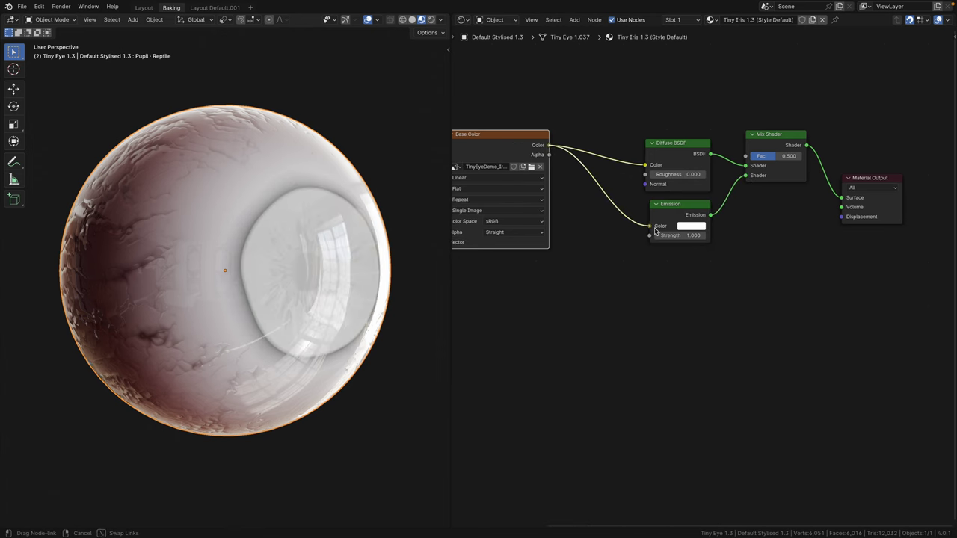
pyautogui.moveTo(655, 231); pyautogui.dragTo(655, 230)
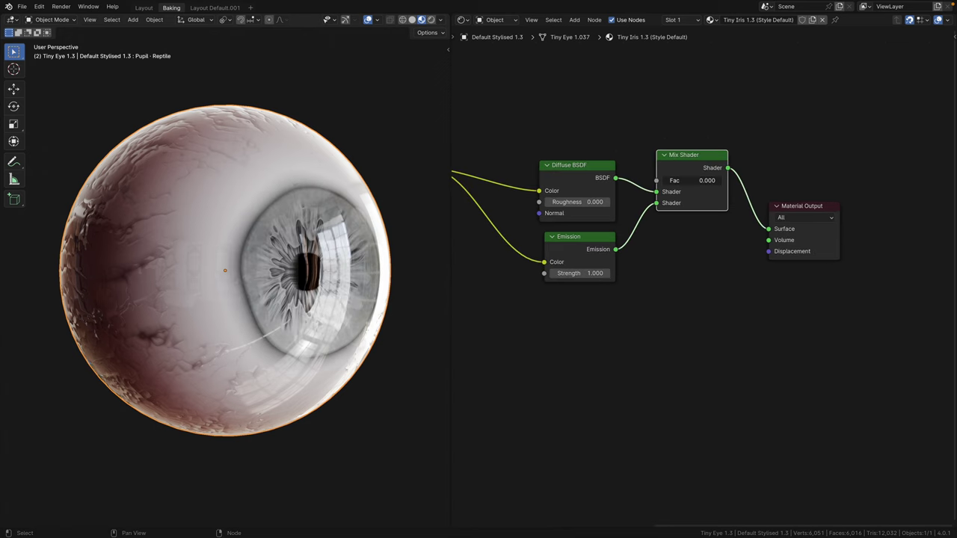
# - Try out the Mix Shader's factor and set it to 0.5
pyautogui.moveTo(663, 180); pyautogui.dragTo(723, 180)
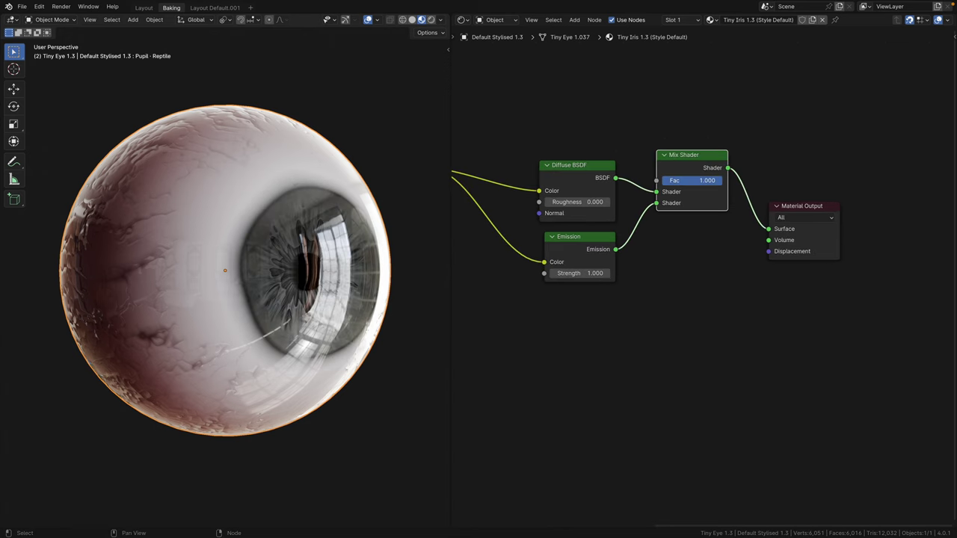
pyautogui.click(706, 183)
pyautogui.write('.5')
pyautogui.press('Return')
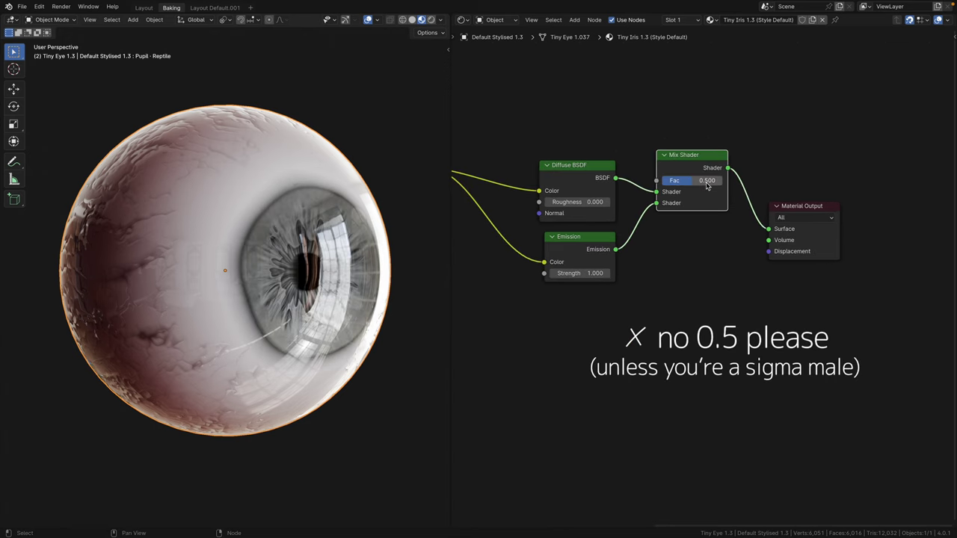
pyautogui.moveTo(706, 182); pyautogui.dragTo(790, 196, button='middle')
pyautogui.moveTo(779, 193); pyautogui.dragTo(811, 193)
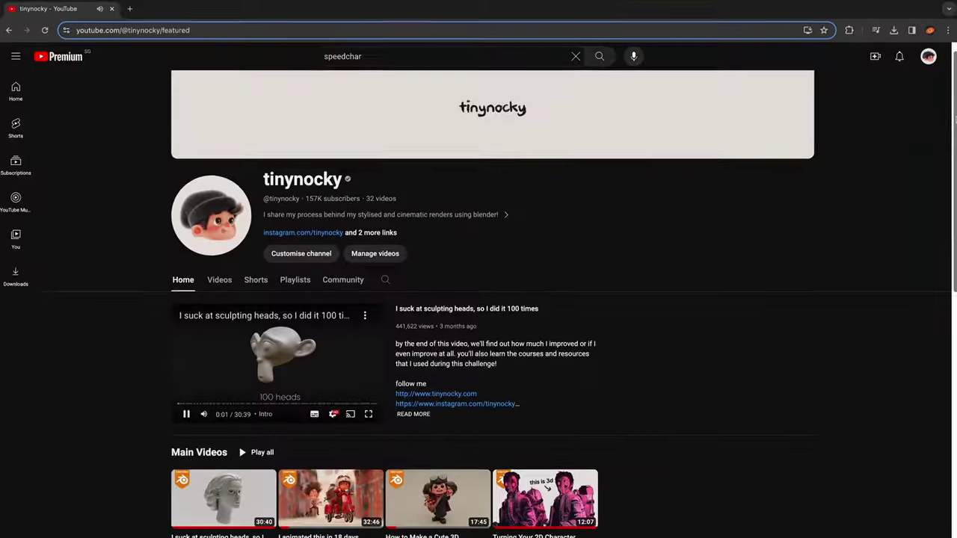
# - Look through the tinynocky YouTube channel page and the membership tiers on the Patreon page
pyautogui.scroll(-2, 479, 299)
pyautogui.scroll(-2, 479, 299)
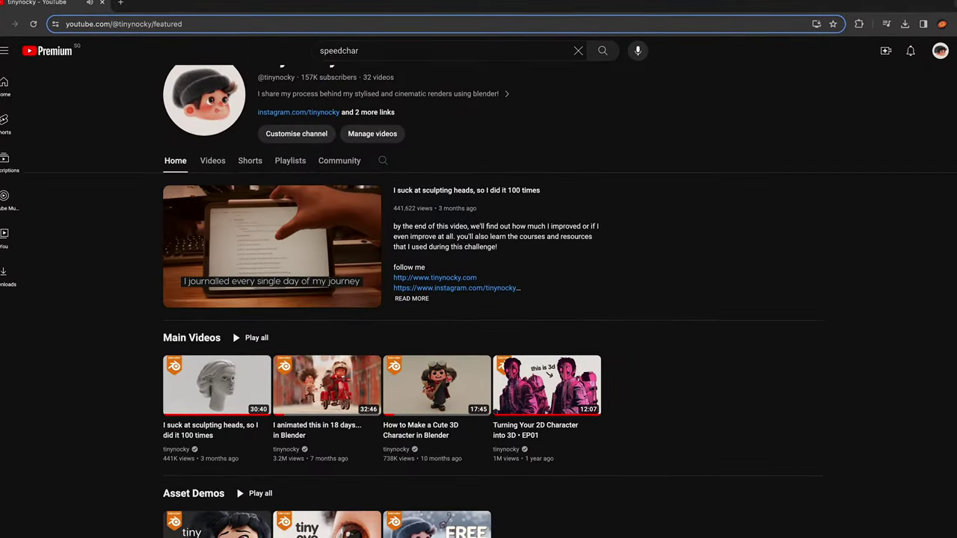
pyautogui.scroll(-1, 479, 299)
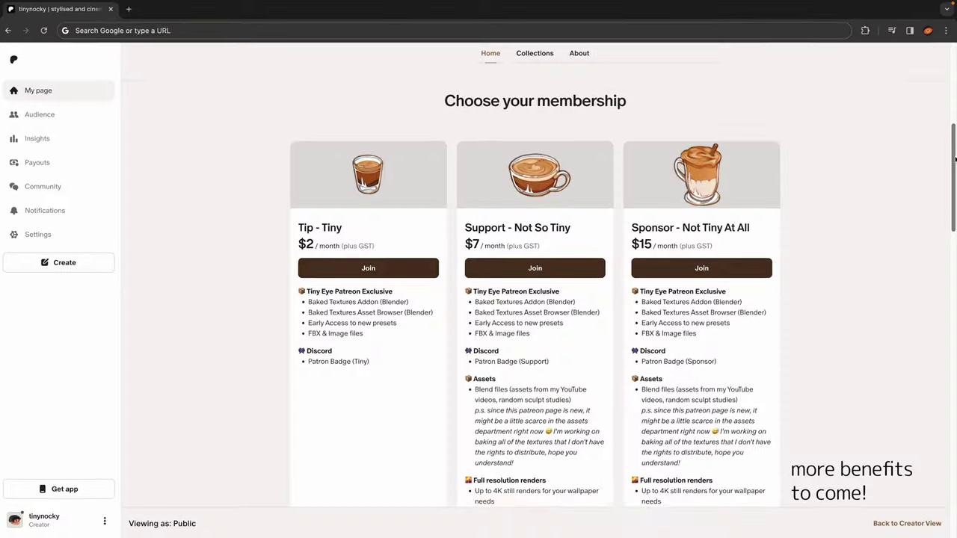
pyautogui.moveTo(955, 160); pyautogui.dragTo(953, 185)
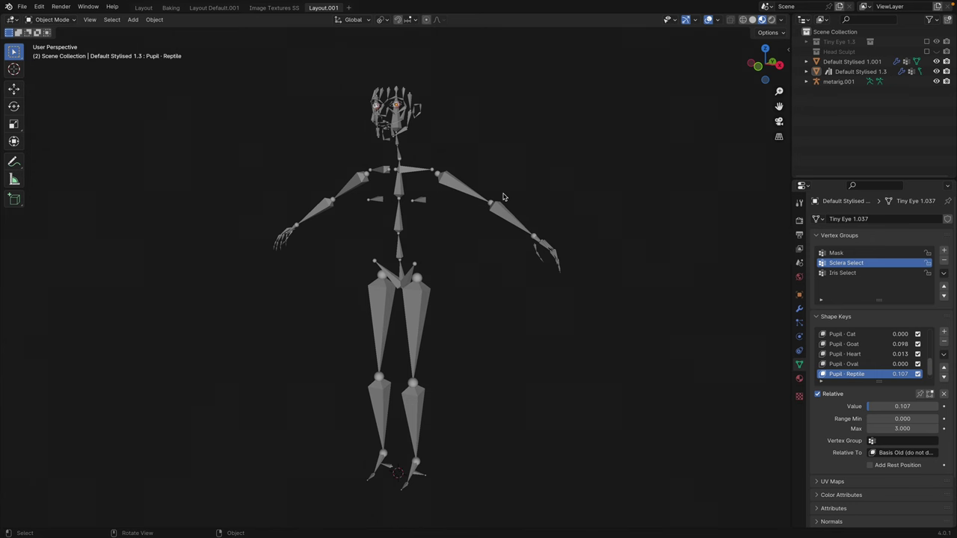
# - Examine how the metarig's left eye bone sits relative to the centre of the left eyeball
pyautogui.keyDown('ctrl'); pyautogui.moveTo(331, 153); pyautogui.dragTo(331, 133, button='middle'); pyautogui.keyUp('ctrl')
pyautogui.keyDown('shift'); pyautogui.moveTo(332, 133); pyautogui.dragTo(391, 212, button='middle'); pyautogui.keyUp('shift')
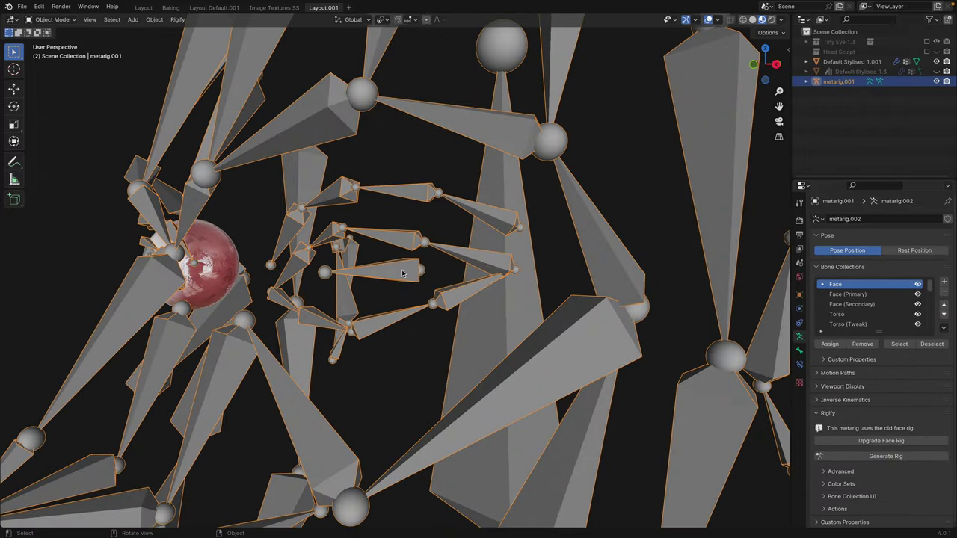
pyautogui.press('Tab')
pyautogui.click(428, 271)
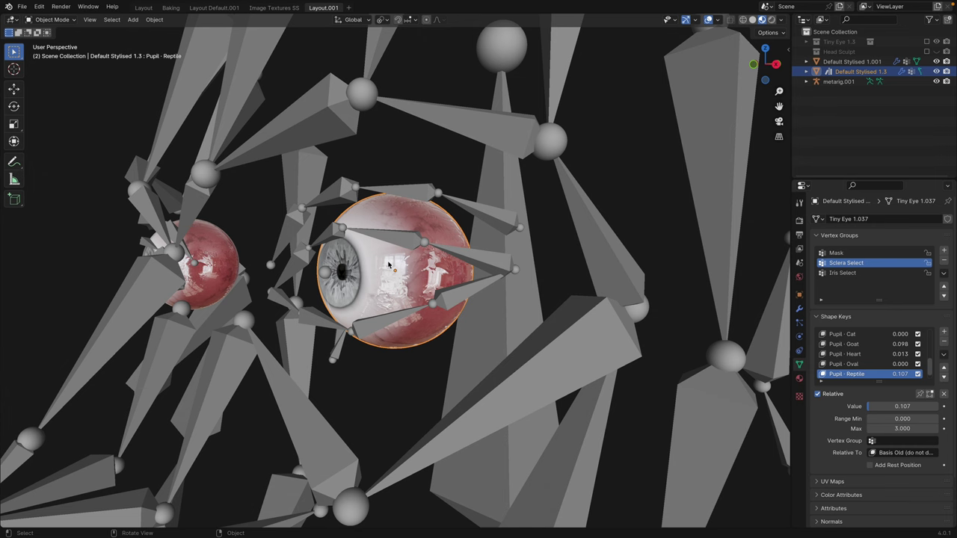
pyautogui.click(400, 264)
pyautogui.press('KP_Decimal')
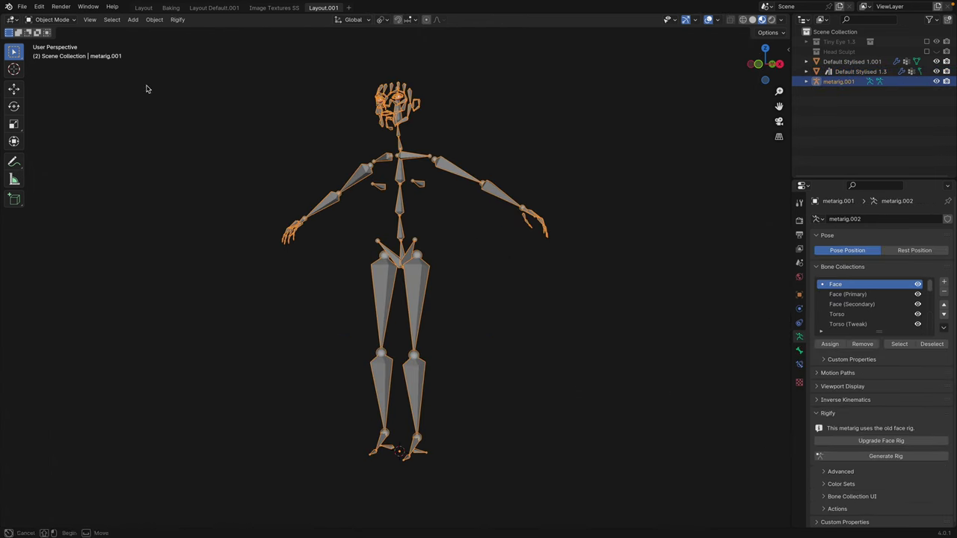
# - Check in the add-on preferences that Rigify is enabled, and close the preferences
pyautogui.click(140, 72)
pyautogui.click(38, 6)
pyautogui.click(97, 135)
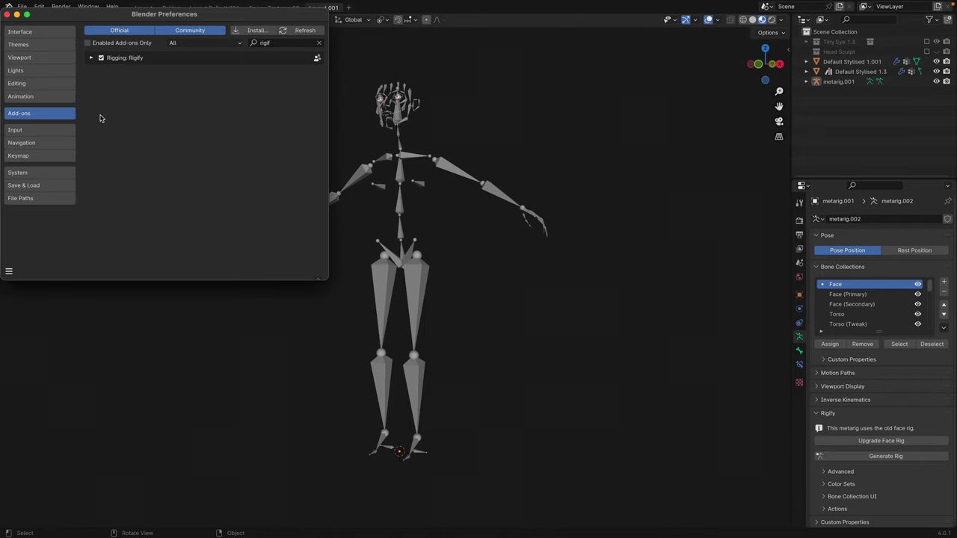
pyautogui.click(6, 14)
# - Select the left eyeball and snap the 3D cursor to its origin
pyautogui.click(396, 99)
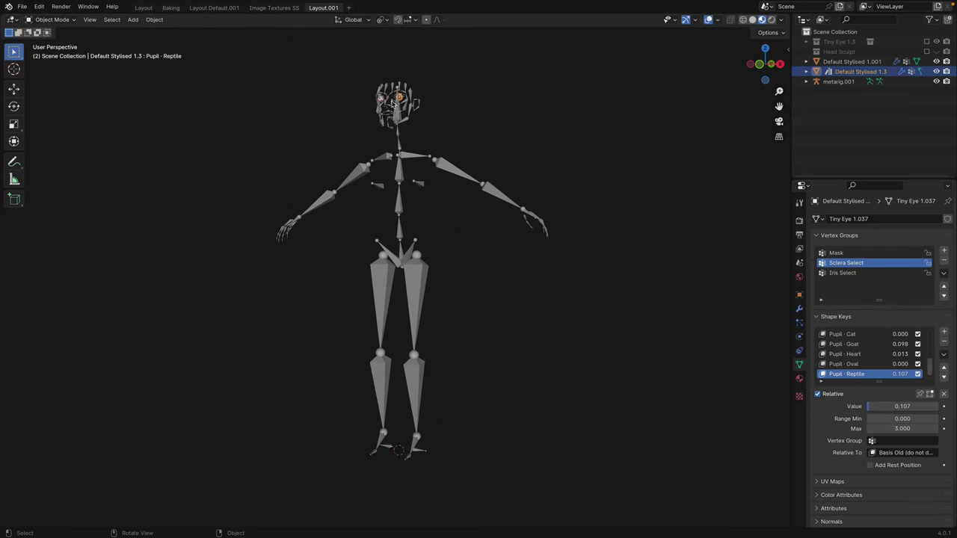
pyautogui.press('KP_Decimal')
pyautogui.scroll(-5, 414, 271)
pyautogui.moveTo(414, 272)
pyautogui.keyDown('shift'); pyautogui.mouseDown(button='middle')
pyautogui.moveTo(427, 241)
pyautogui.moveTo(404, 240)
pyautogui.moveTo(419, 257)
pyautogui.mouseUp(button='middle'); pyautogui.keyUp('shift')
pyautogui.hotkey('shift', 's')
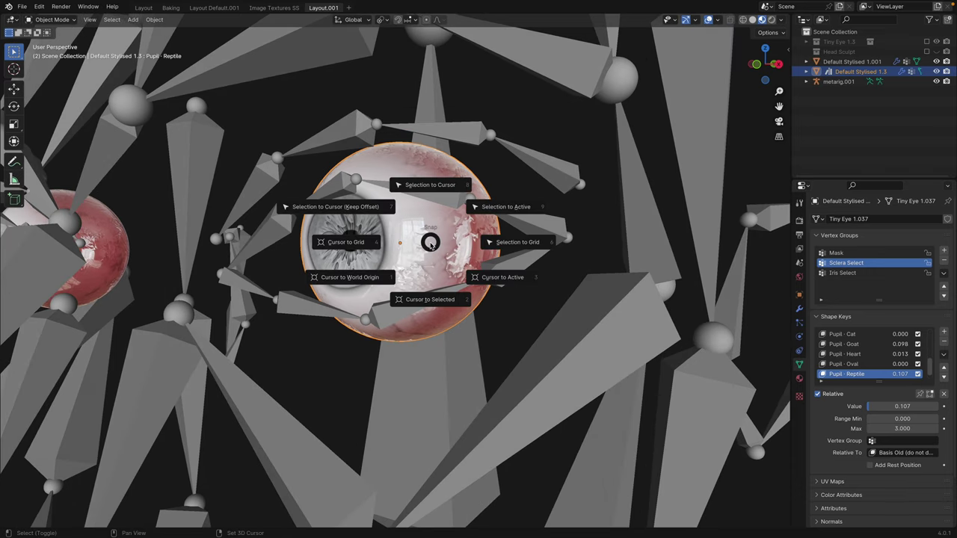
pyautogui.click(431, 300)
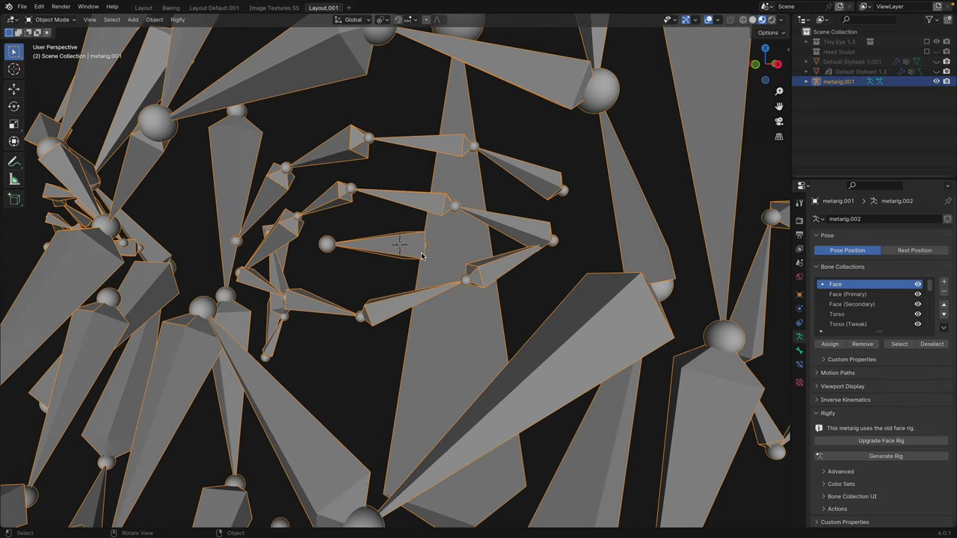
# - In the metarig's Edit Mode, snap the base joint of the left eye bone to the 3D cursor
pyautogui.press('Tab')
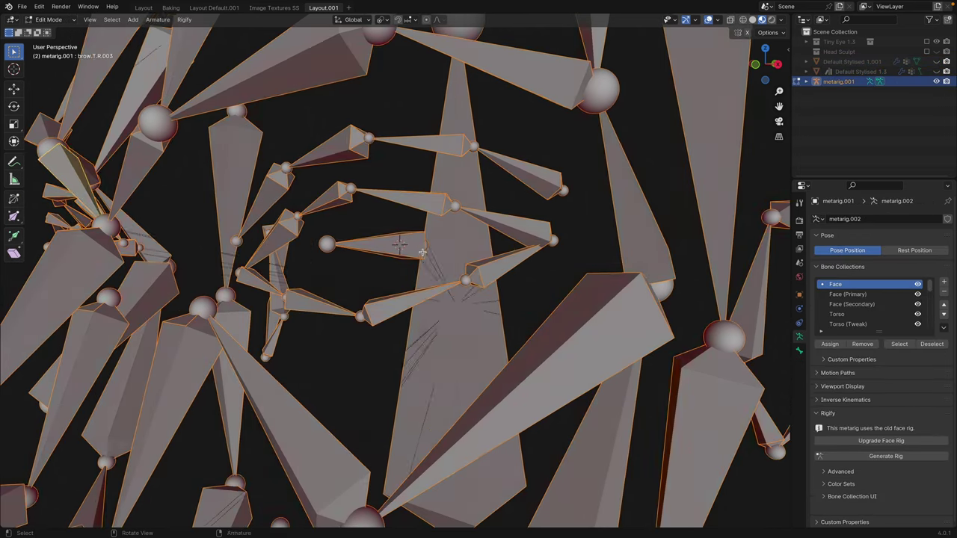
pyautogui.moveTo(421, 256); pyautogui.dragTo(439, 240, button='middle')
pyautogui.scroll(-8, 430, 245)
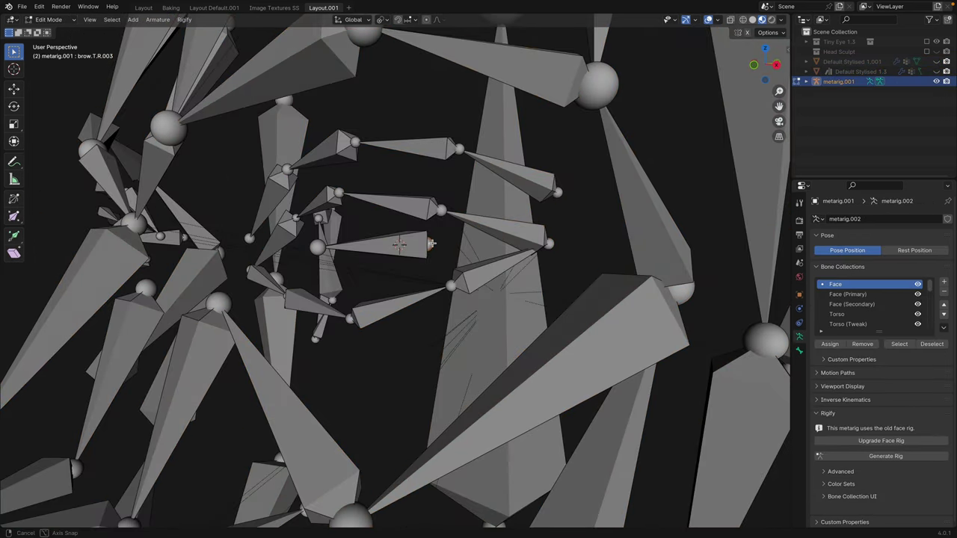
pyautogui.scroll(7, 491, 274)
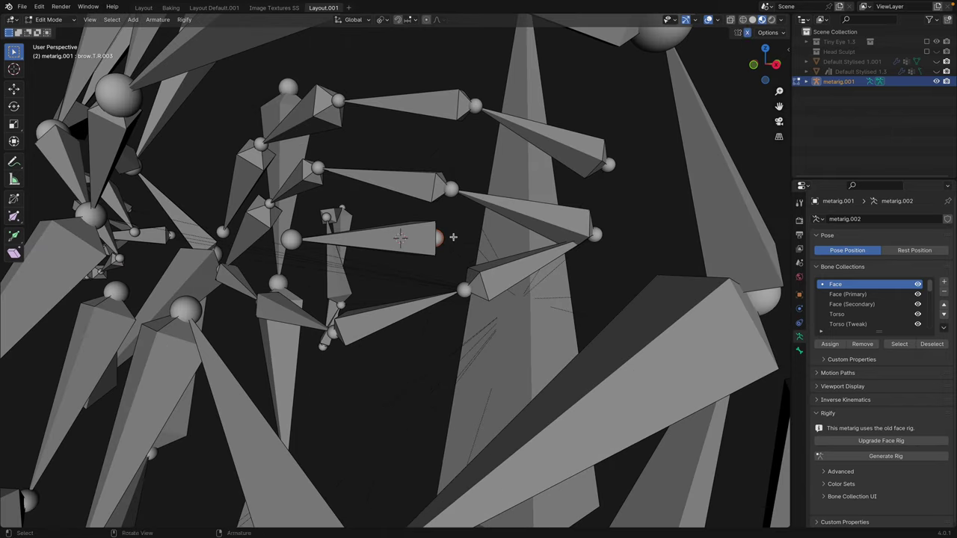
pyautogui.hotkey('shift', 's')
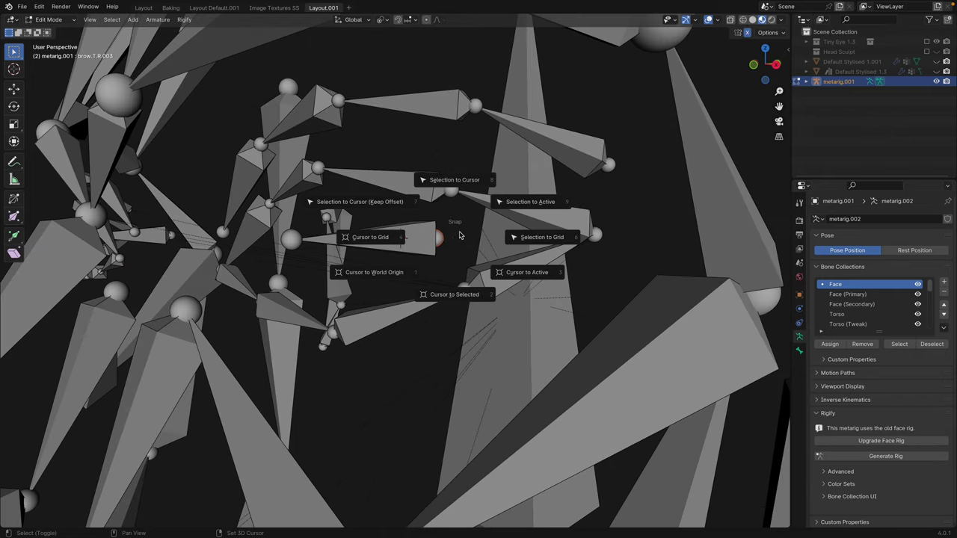
pyautogui.click(447, 182)
pyautogui.scroll(-7, 524, 277)
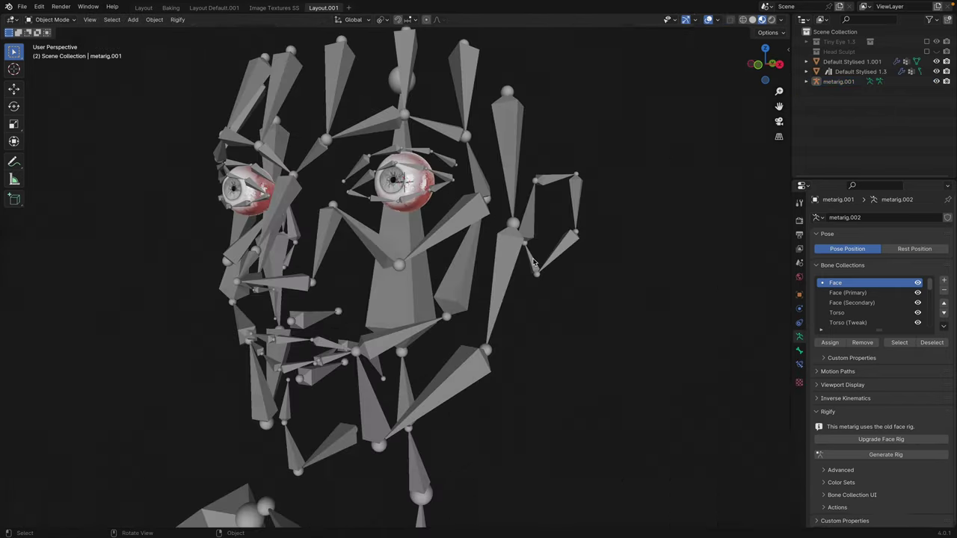
# - Upgrade the metarig's face rig in Object Mode and generate the Rigify rig from it
pyautogui.press('Tab')
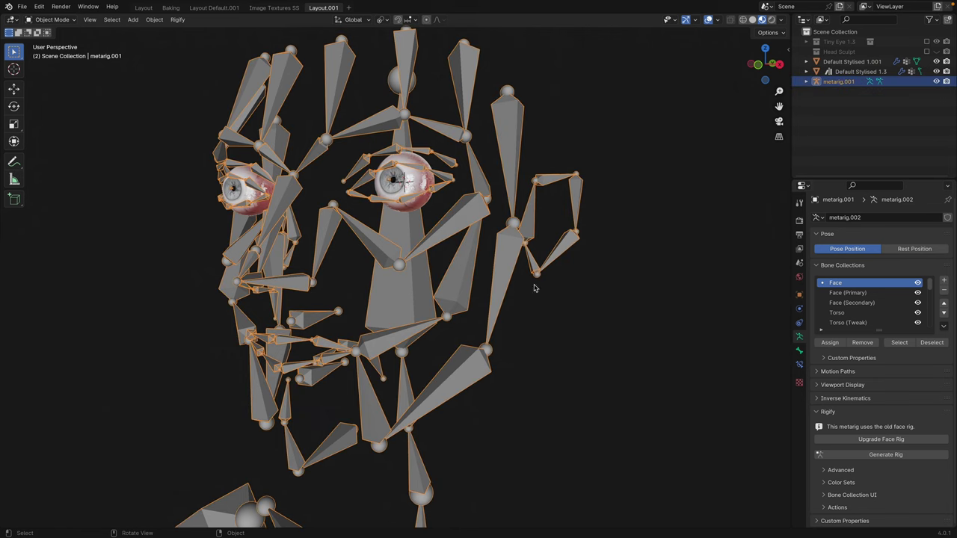
pyautogui.click(896, 440)
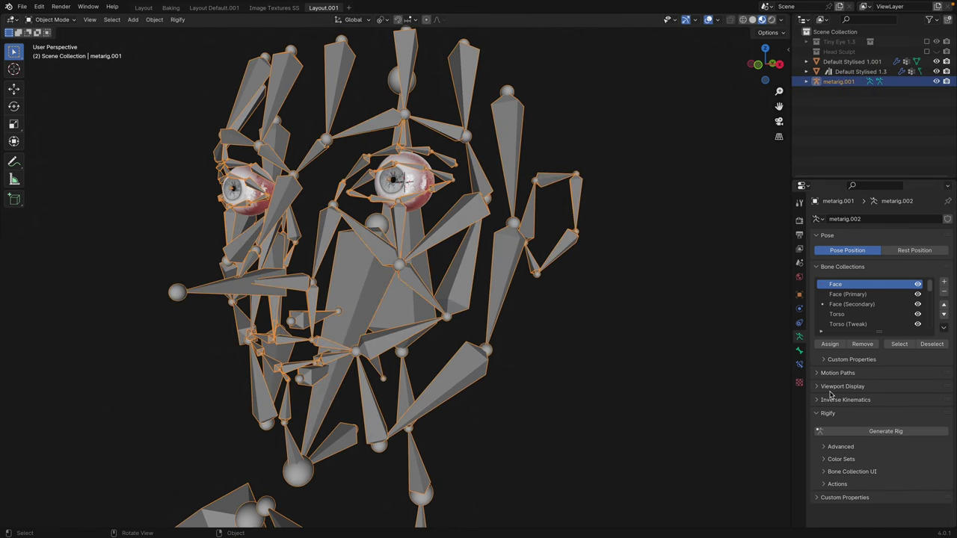
pyautogui.click(874, 432)
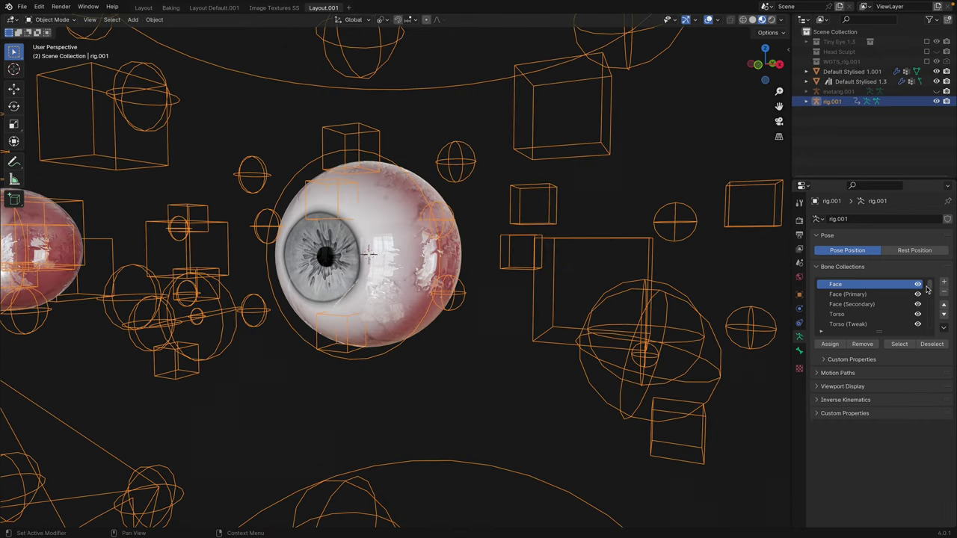
# - Show the generated rig's MCH bone collection and inspect the MCH-eye.L bone in Edit Mode
pyautogui.moveTo(930, 288); pyautogui.dragTo(933, 312)
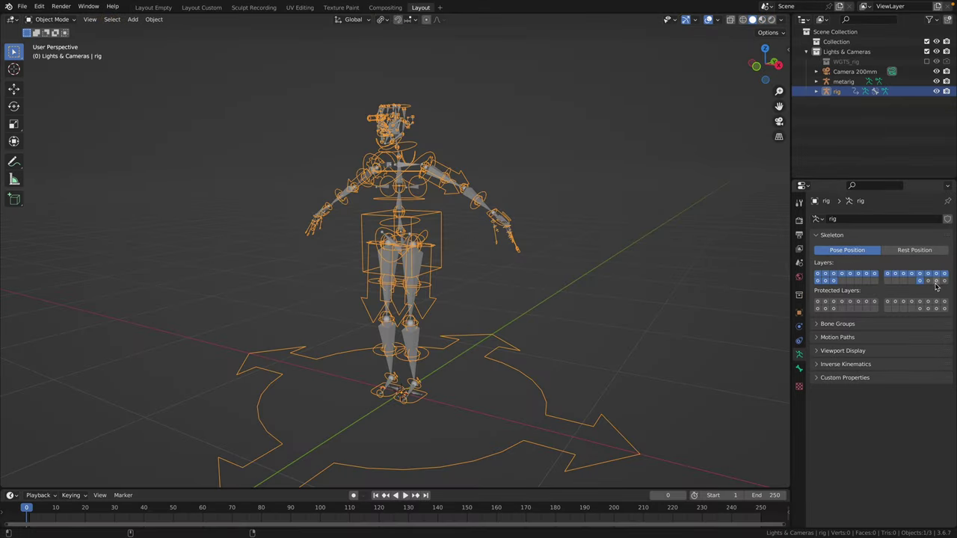
pyautogui.keyDown('shift'); pyautogui.click(936, 281); pyautogui.keyUp('shift')
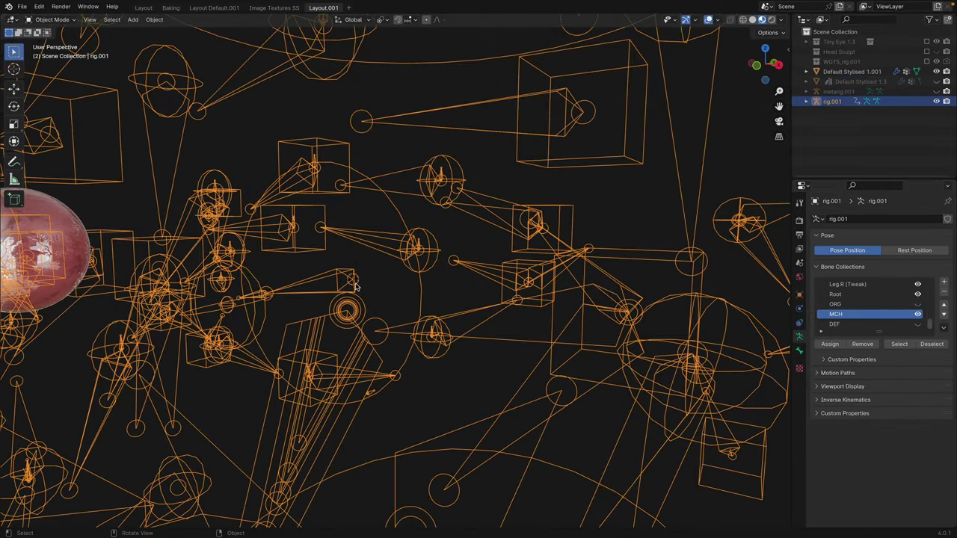
pyautogui.press('Tab')
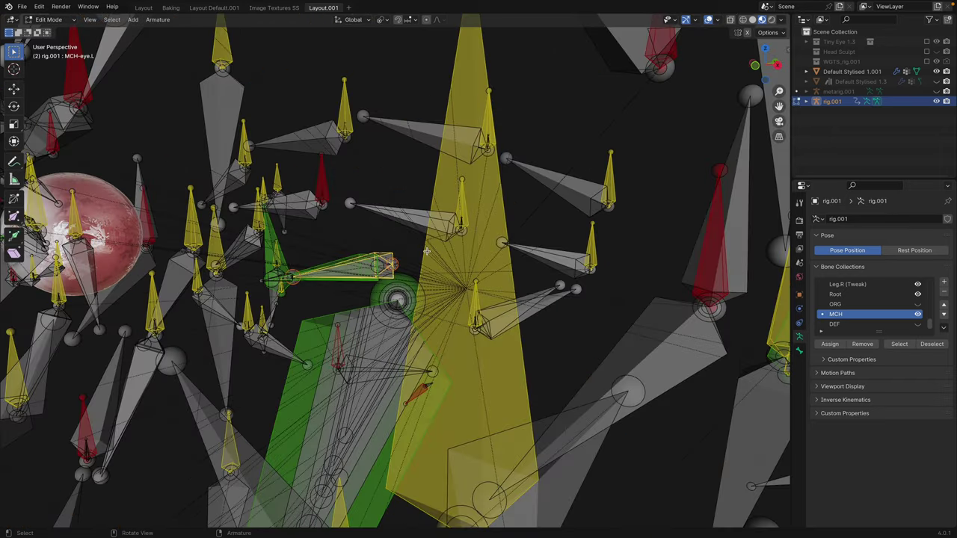
pyautogui.press('Tab')
# - Unhide the left eyeball in Object Mode, select it with the rig, and parent it to the MCH-eye.L bone in Pose Mode with X-ray on
pyautogui.hotkey('alt', 'h')
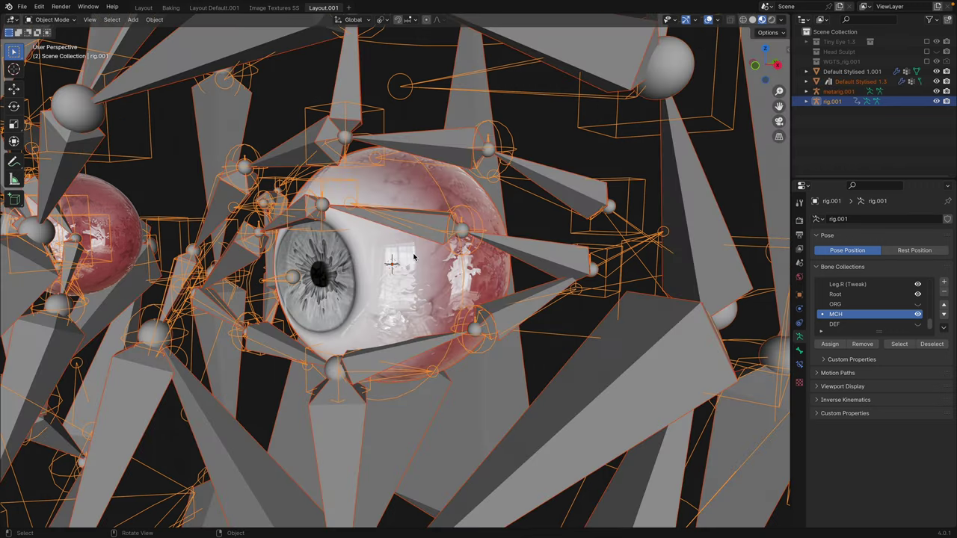
pyautogui.click(413, 258)
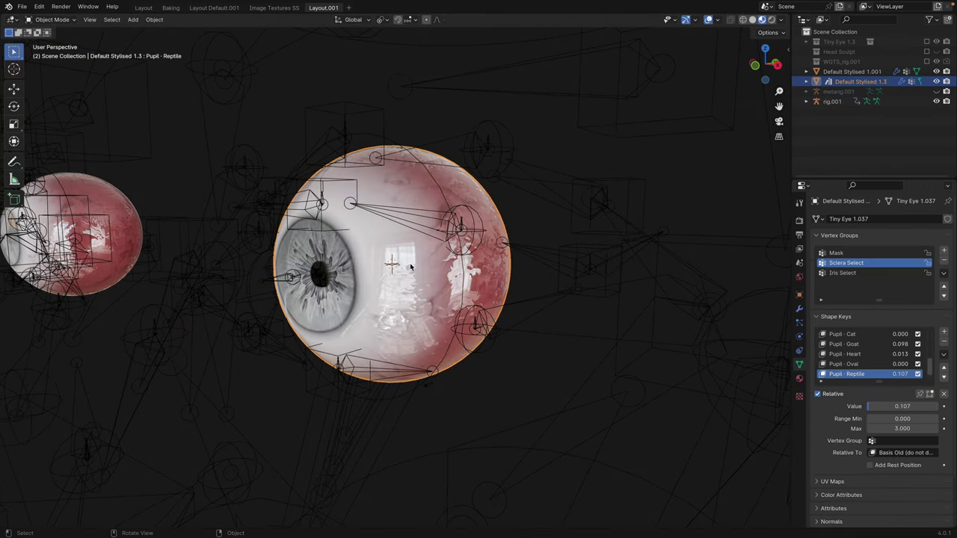
pyautogui.keyDown('shift'); pyautogui.click(501, 148); pyautogui.keyUp('shift')
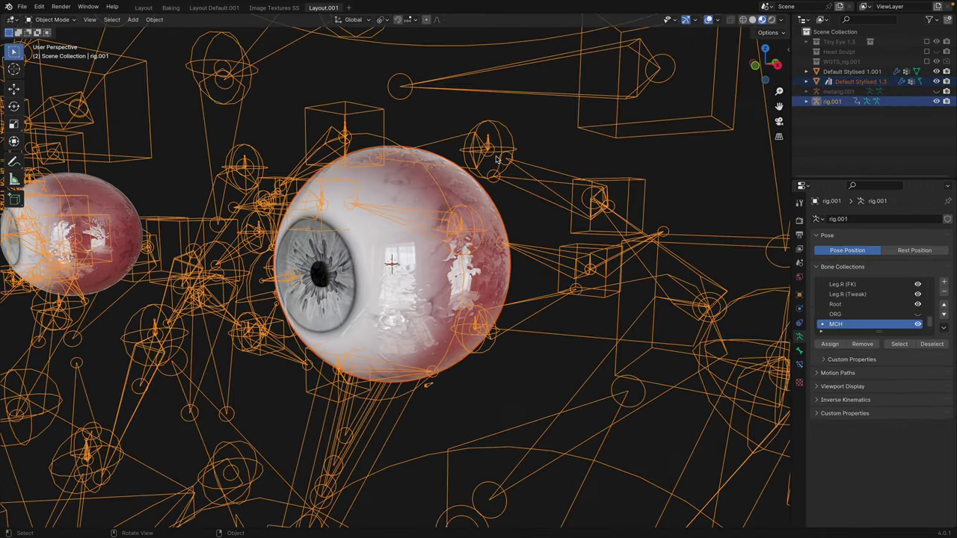
pyautogui.hotkey('ctrl', 'Tab')
pyautogui.click(752, 18)
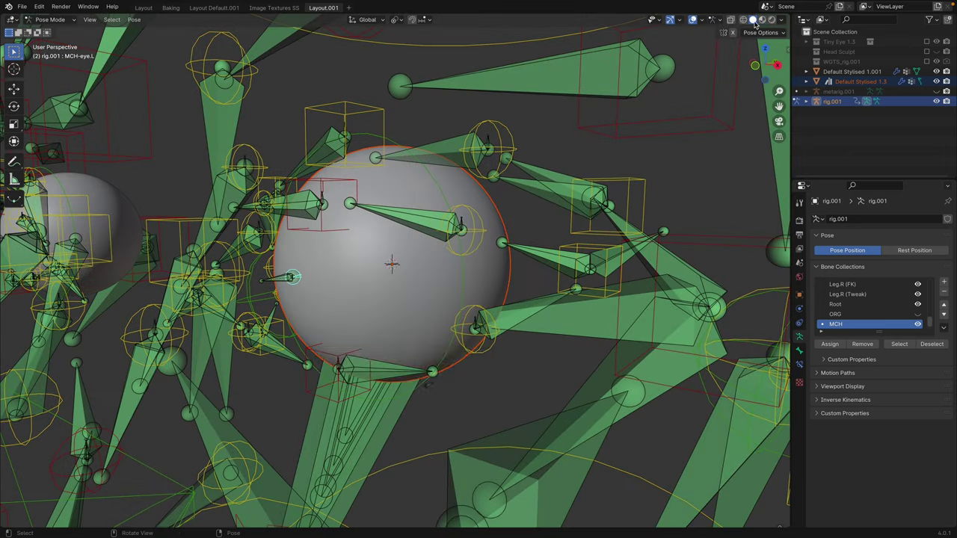
pyautogui.hotkey('alt', 'z')
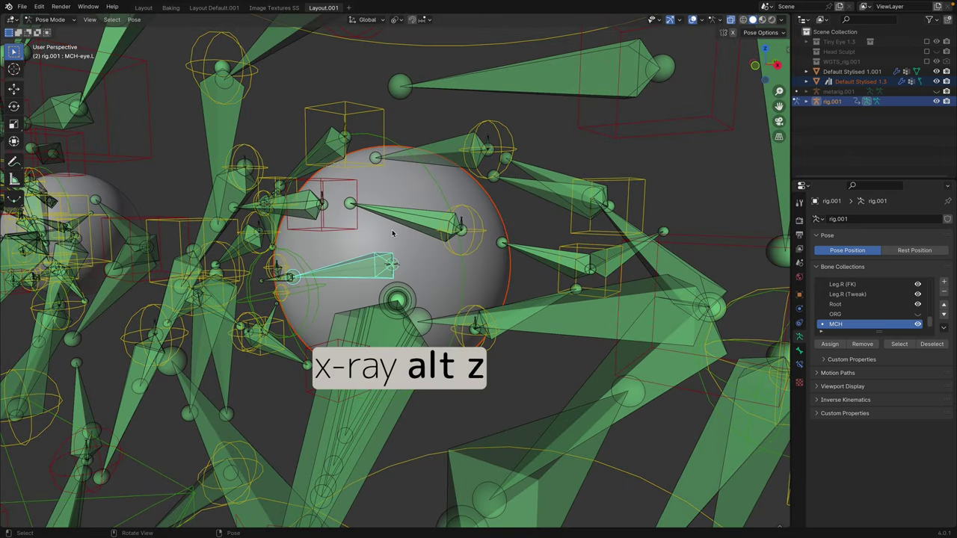
pyautogui.hotkey('ctrl', 'p')
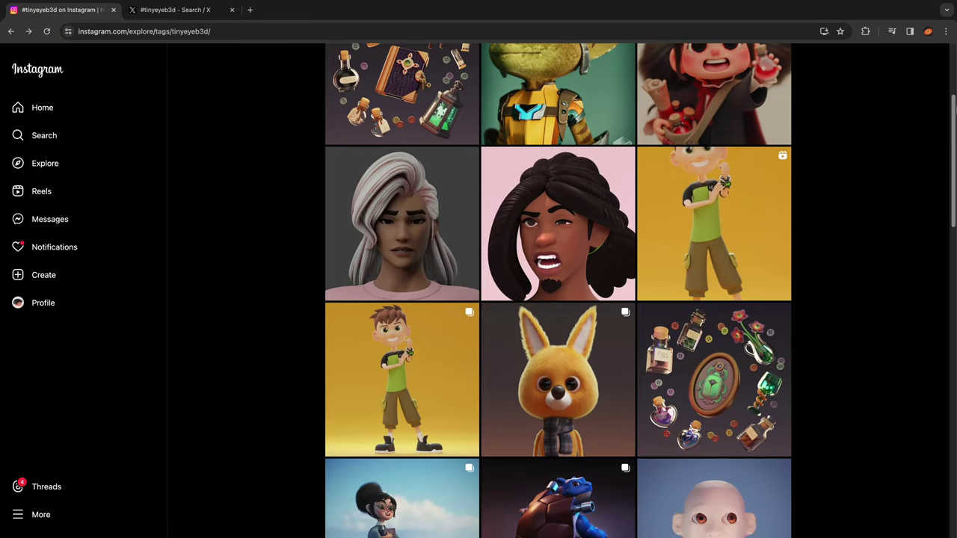
# - Switch to the browser and look through the #tinyeyeb3d artworks on Instagram
pyautogui.scroll(-3, 558, 290)
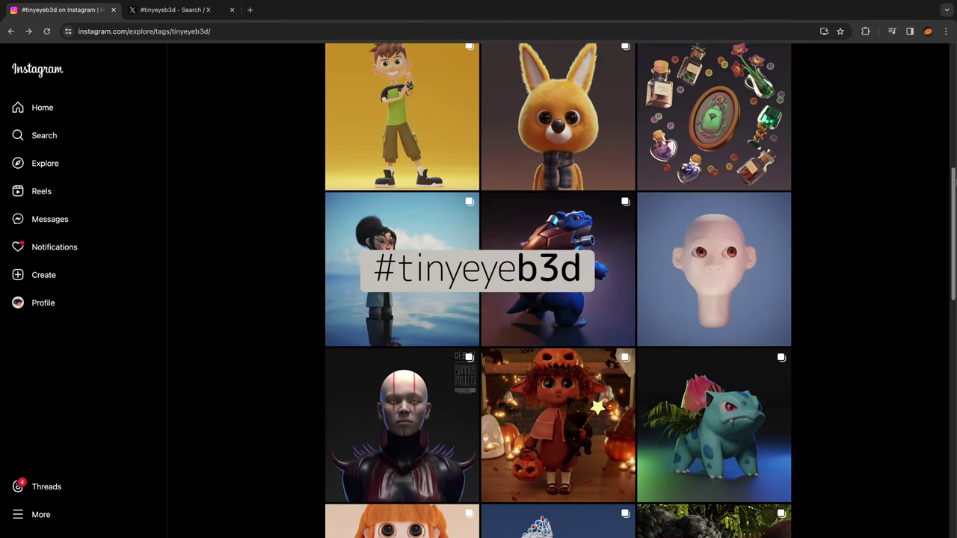
# - In the comments of the YouTube video "Eye made this for you", expand the pinned Q&A comment in full and show its replies
pyautogui.scroll(-1, 558, 290)
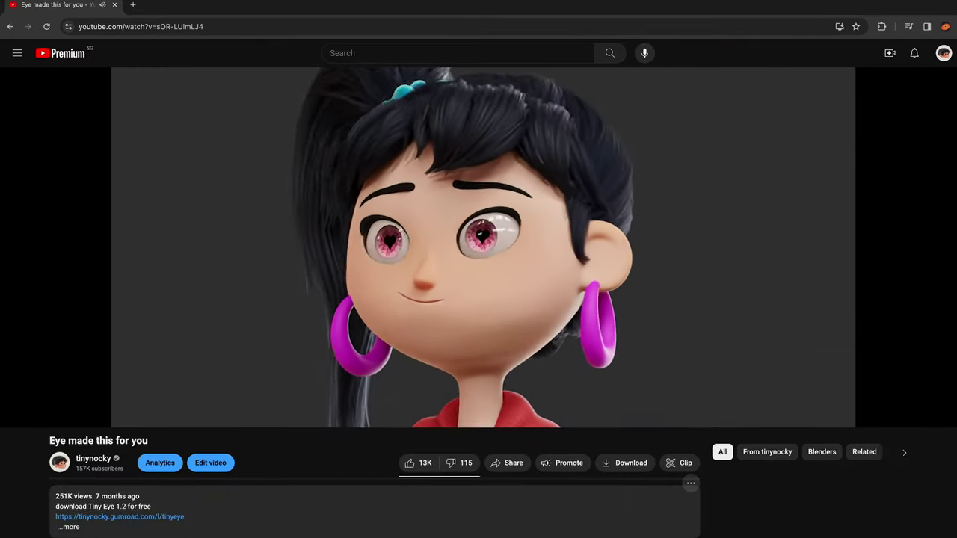
pyautogui.scroll(-2, 478, 300)
pyautogui.scroll(-4, 479, 299)
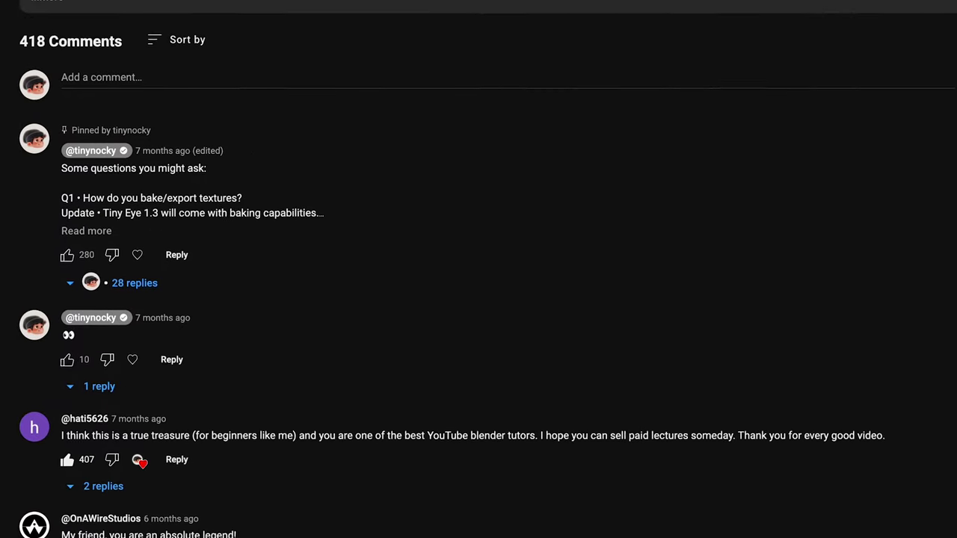
pyautogui.click(88, 210)
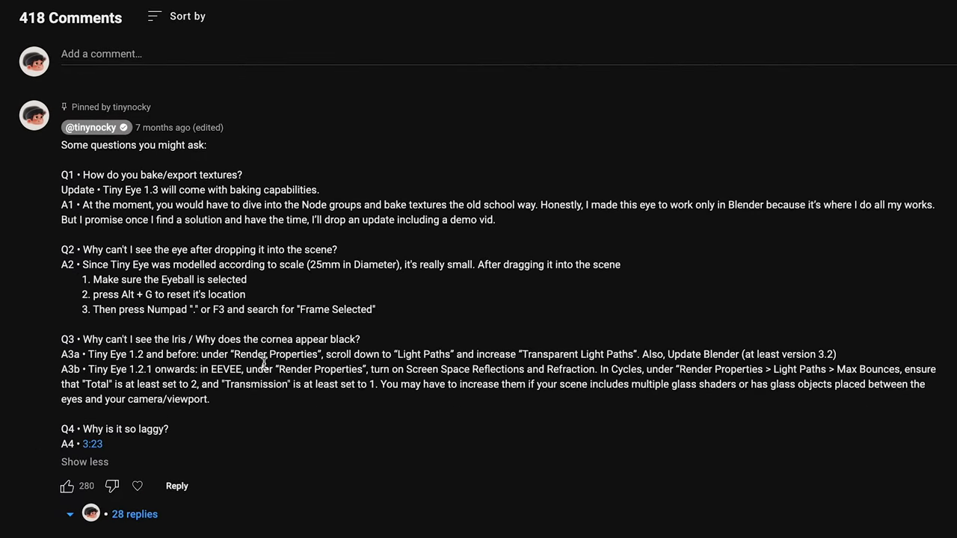
pyautogui.scroll(-3, 263, 364)
pyautogui.click(135, 244)
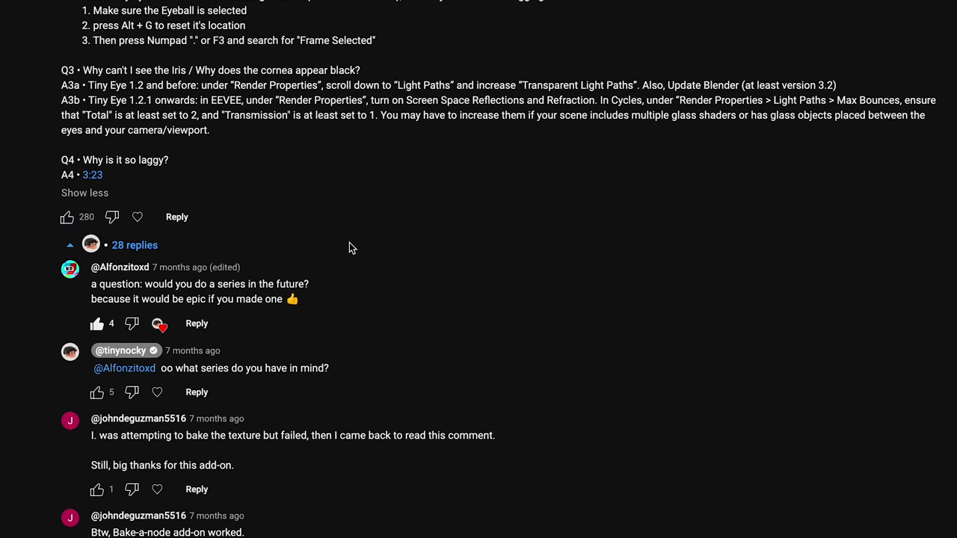